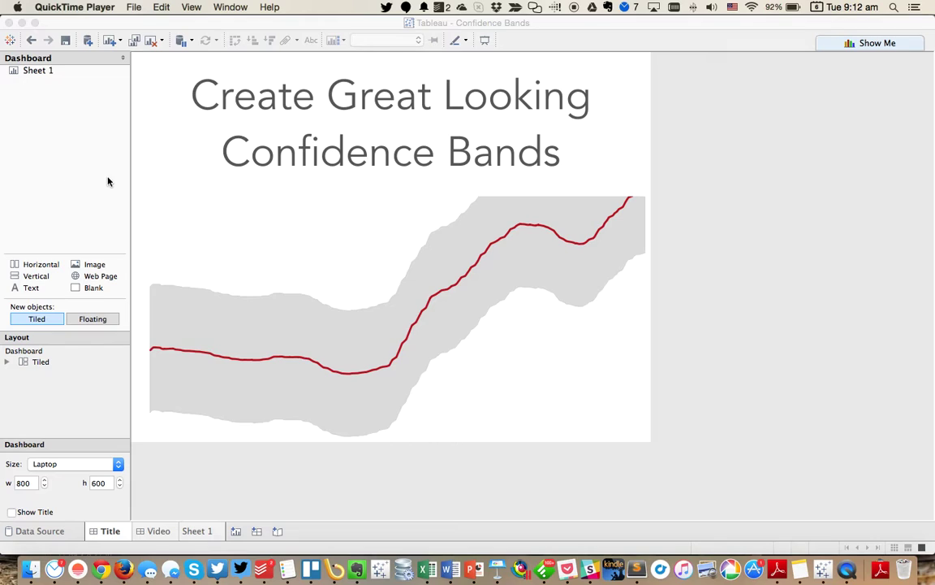
Switch from the Title dashboard to the empty Sheet 1 worksheet.
click(203, 531)
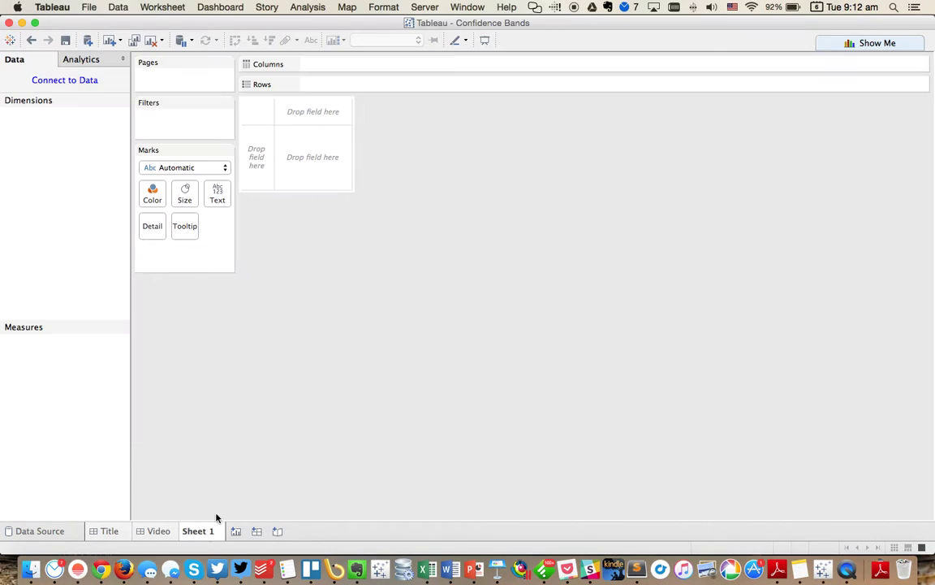
Load the data.theinformationlab.co.uk web data connector, open its Quandl connector, then switch to Chrome.
click(87, 40)
click(130, 284)
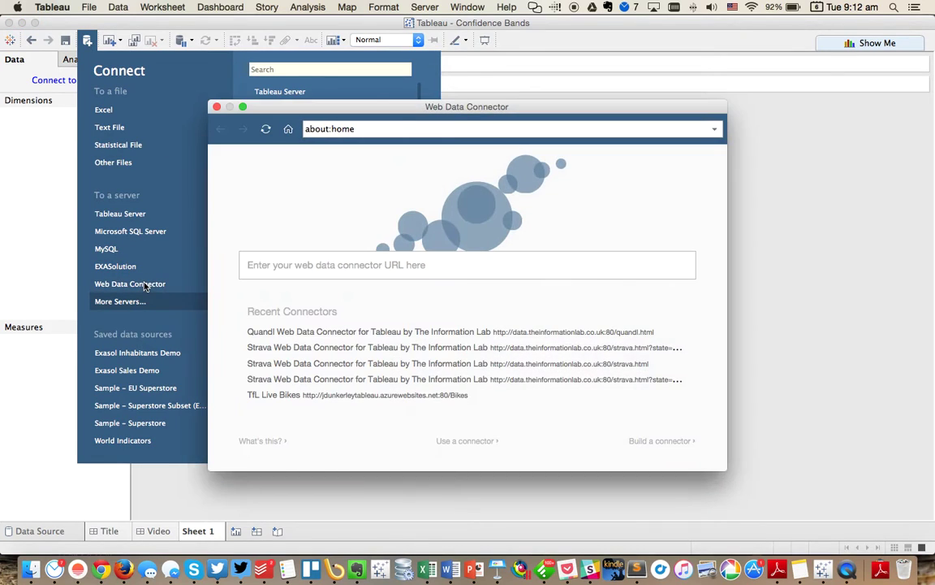
click(371, 129)
text(data.theinformatio)
key(BackSpace)
key(BackSpace)
text(ormation)
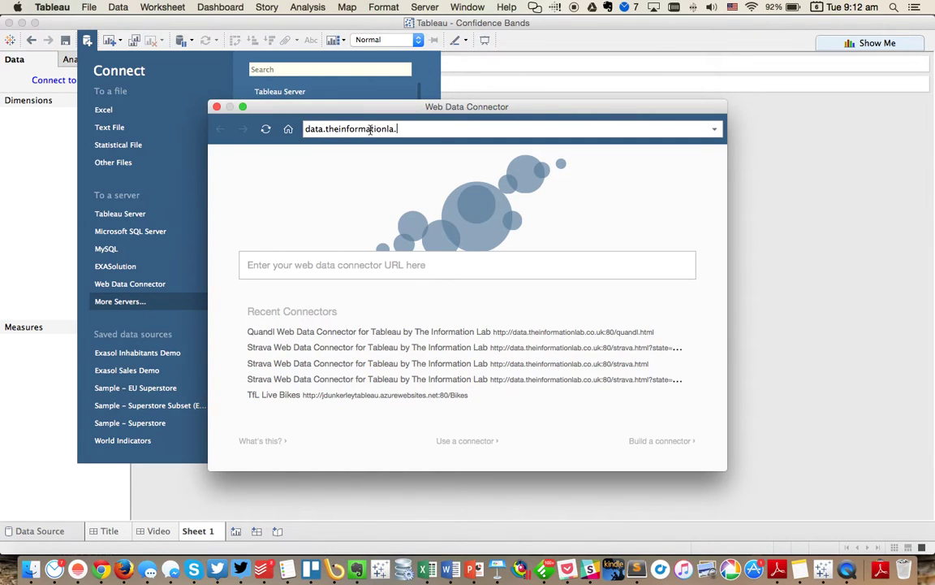
text(lab.co.uk)
key(Return)
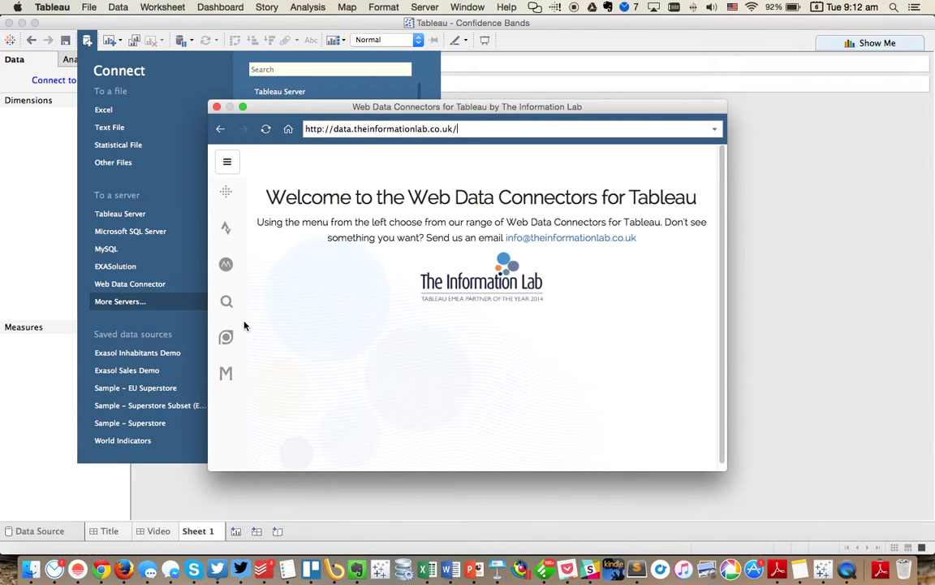
click(226, 299)
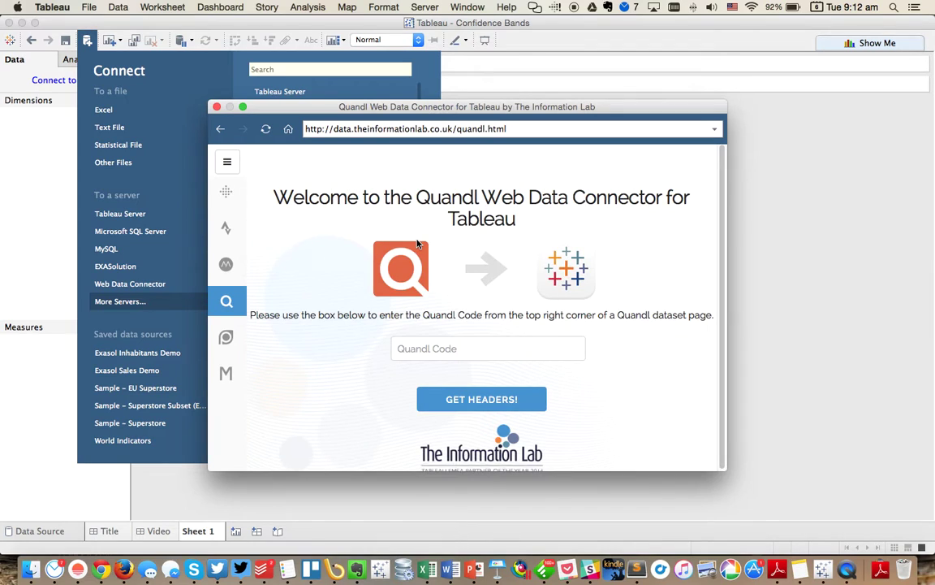
key(super+Tab)
key(super+Tab)
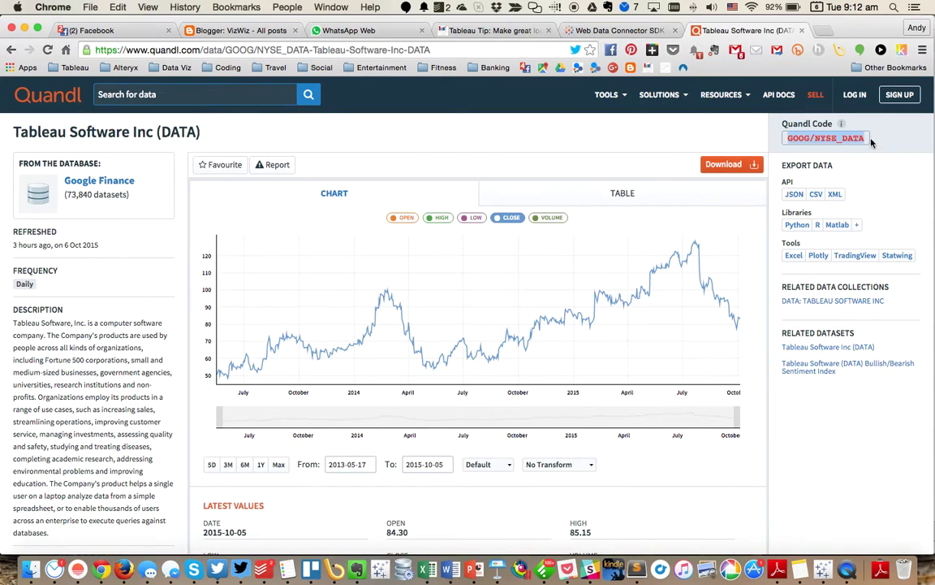
Copy the Quandl code GOOG/NYSE_DATA from the Tableau Software dataset page, then return to Tableau.
right_click(816, 138)
click(654, 144)
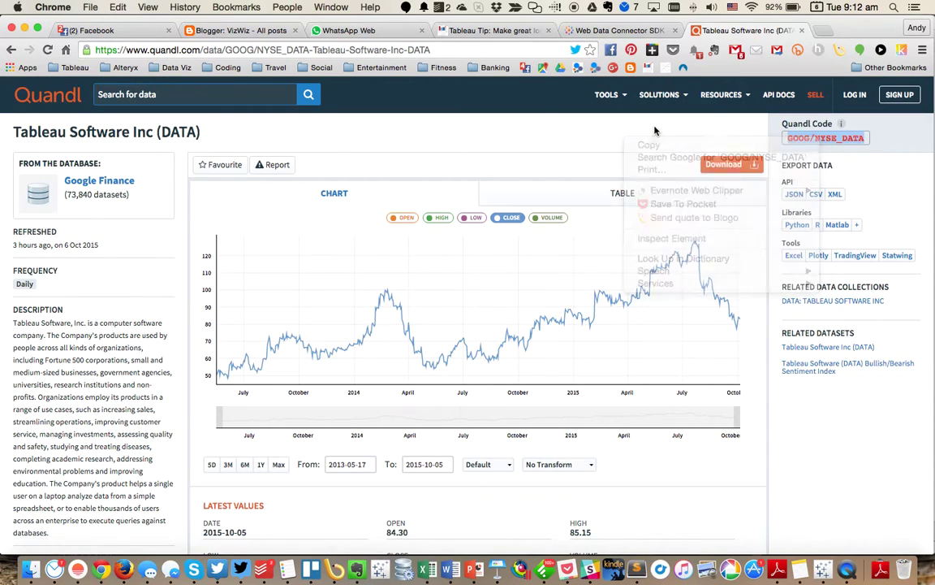
click(828, 139)
click(828, 139)
key(super+c)
key(super+Tab)
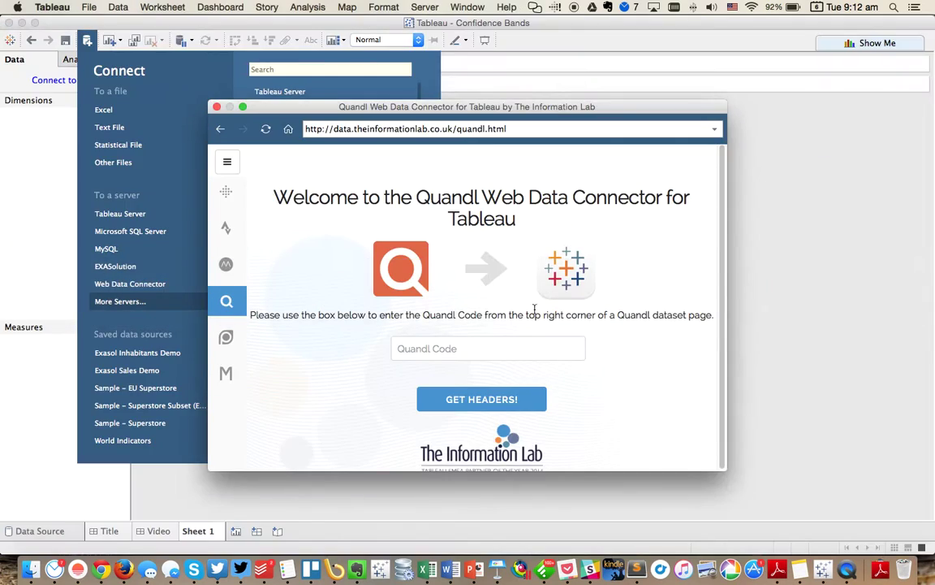
Paste GOOG/NYSE_DATA into the Quandl Code field and fetch the dataset's headers.
click(483, 348)
key(super+v)
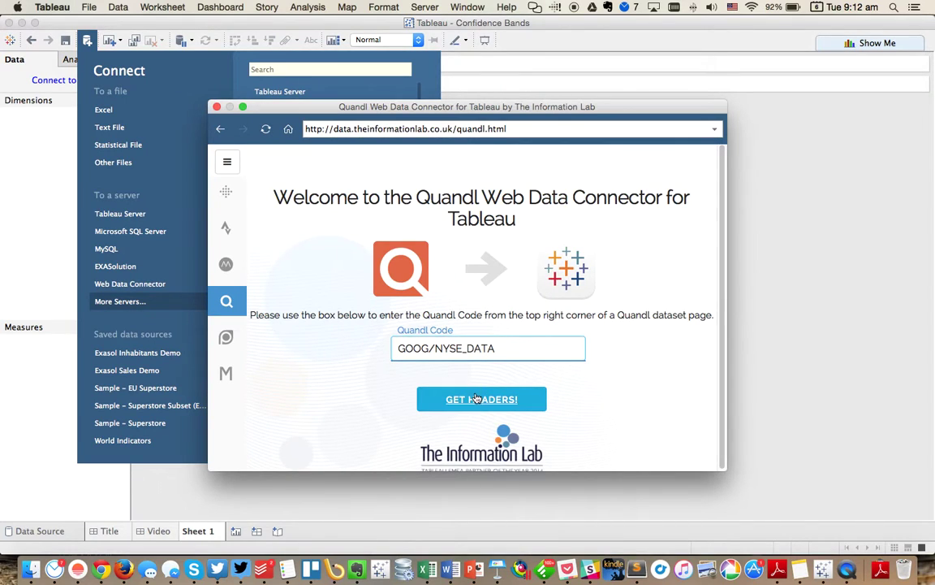
click(475, 399)
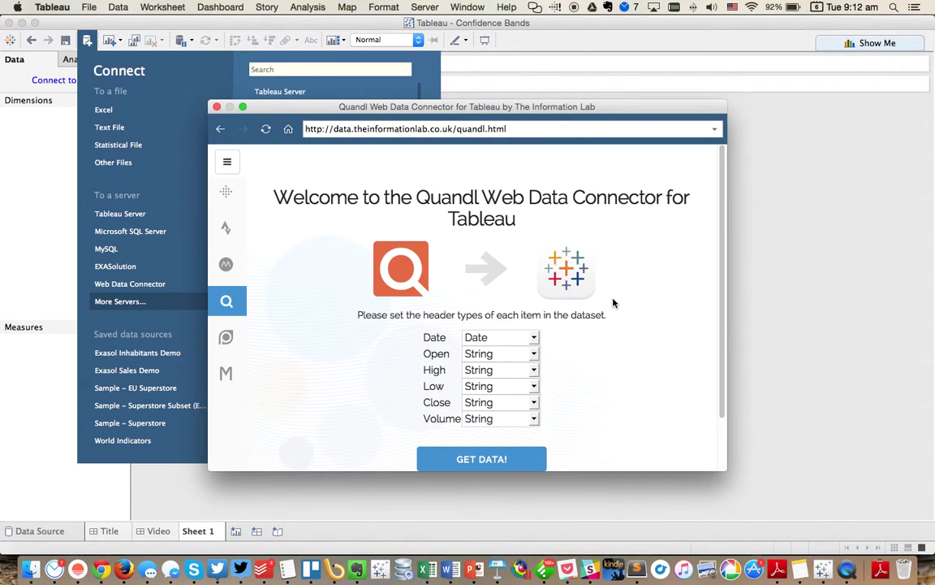
Set Open, High, Low, Close and Volume to Float and load the data.
click(487, 353)
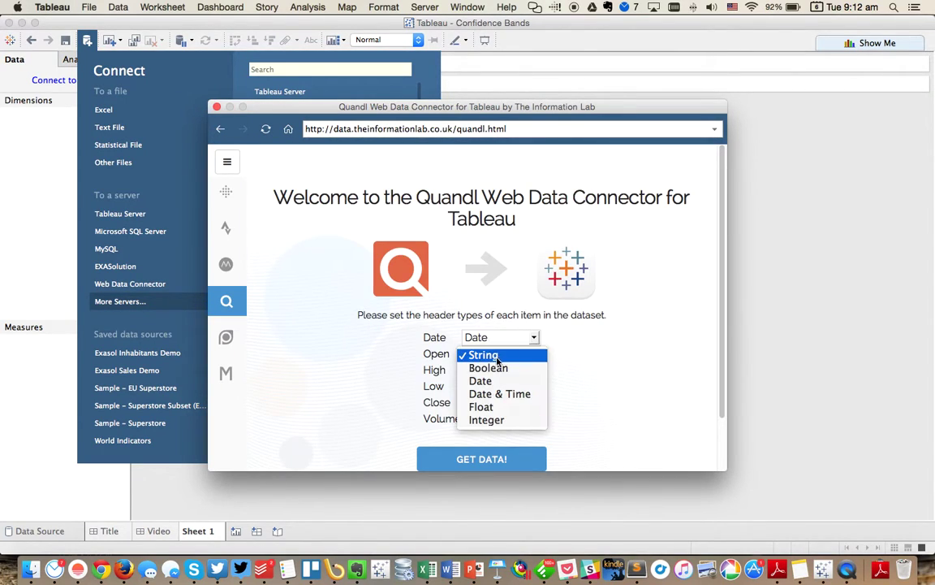
click(488, 409)
click(487, 370)
click(486, 421)
click(480, 392)
click(485, 439)
click(482, 403)
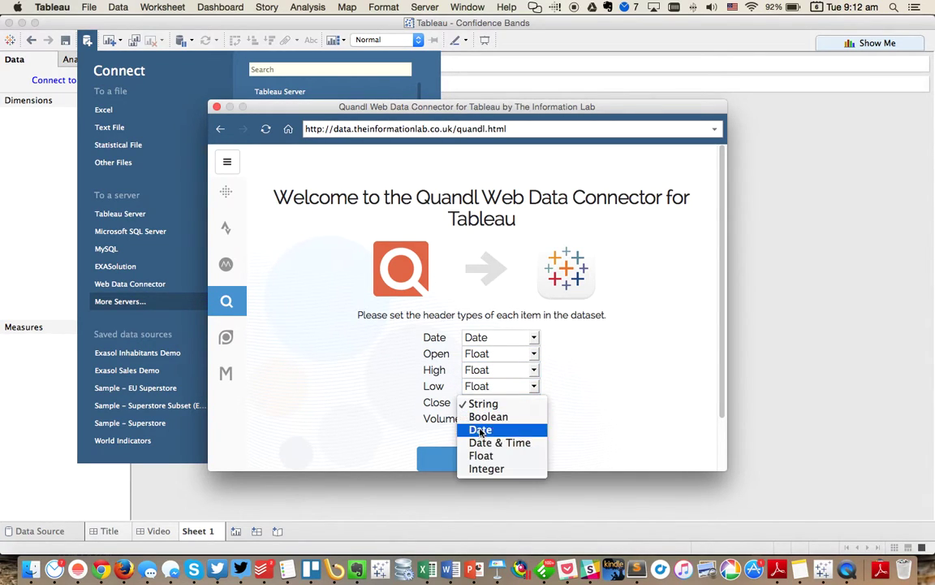
click(481, 456)
click(479, 418)
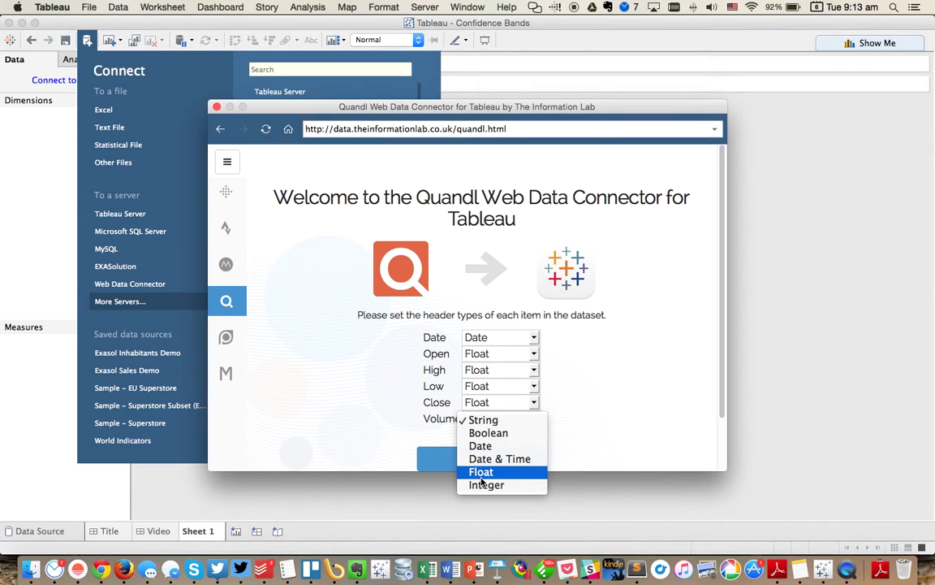
click(482, 471)
click(484, 460)
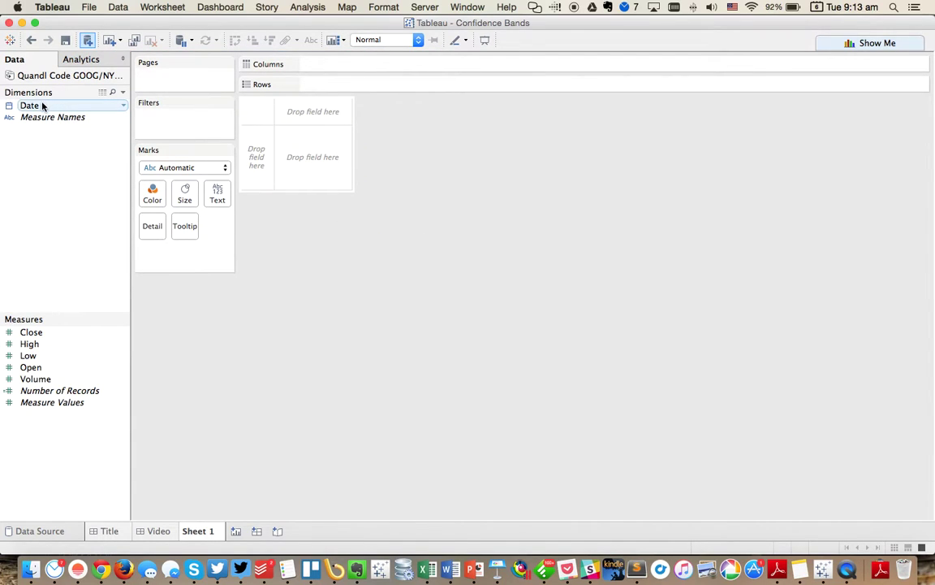
Plot SUM(Close) as a daily line by DAY(Date), spanning May 2013 to October 2015.
drag(33, 105, 355, 70)
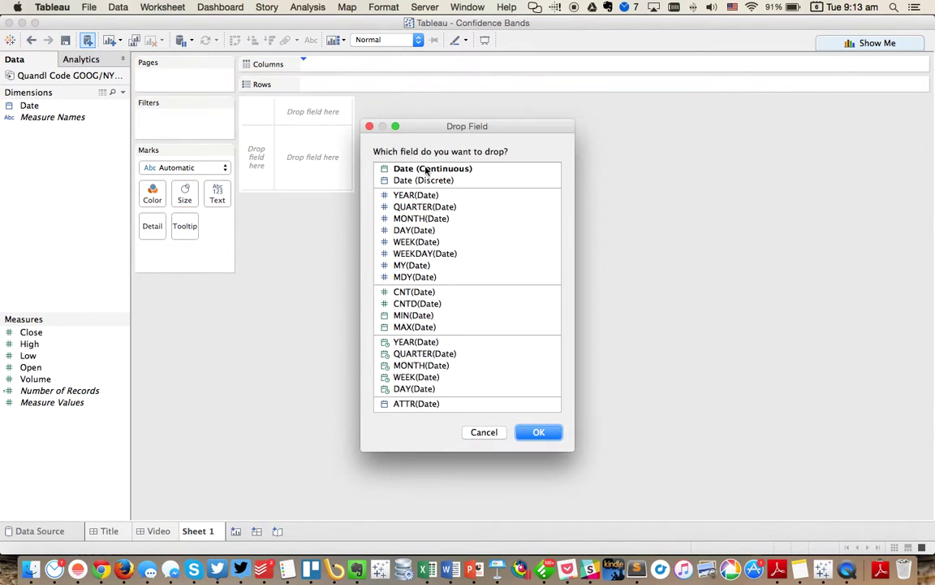
click(418, 389)
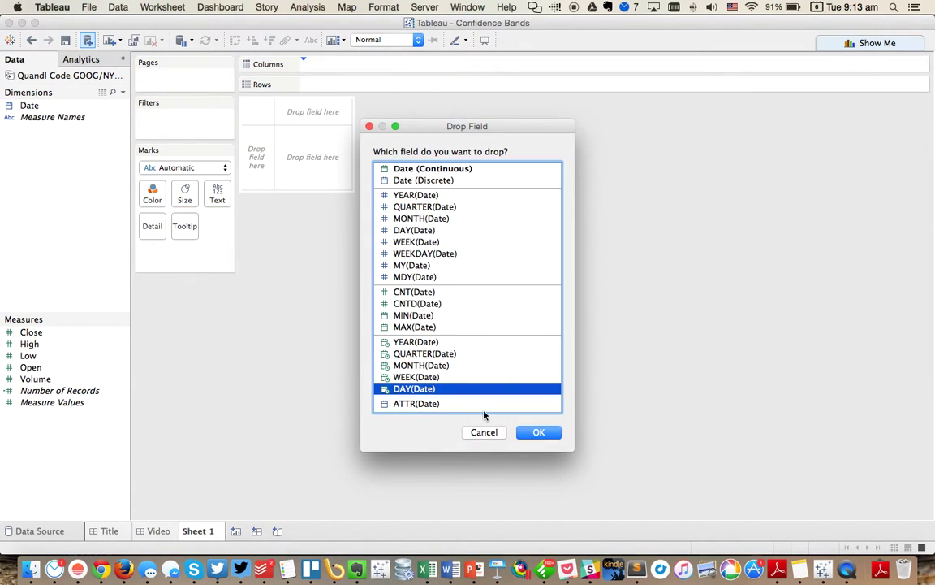
click(538, 432)
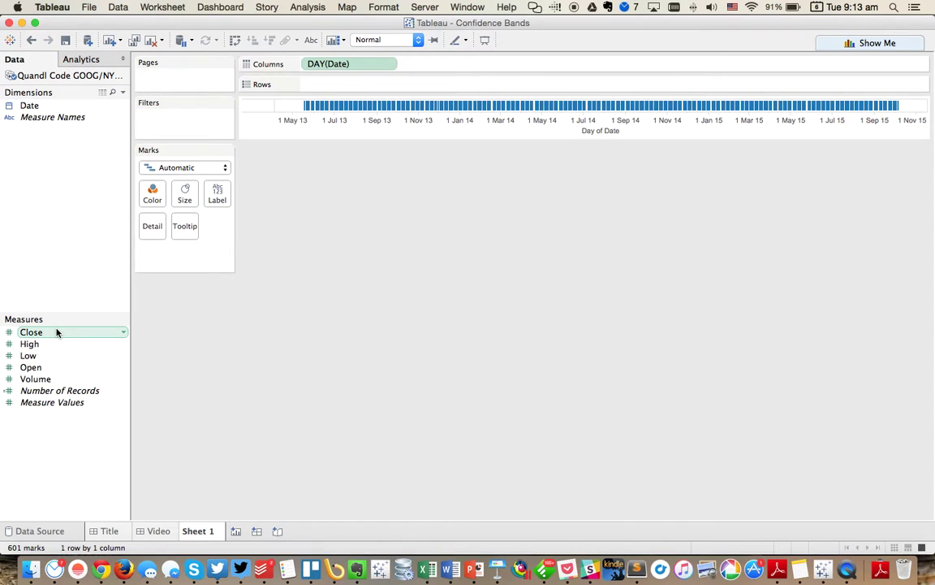
drag(57, 332, 369, 86)
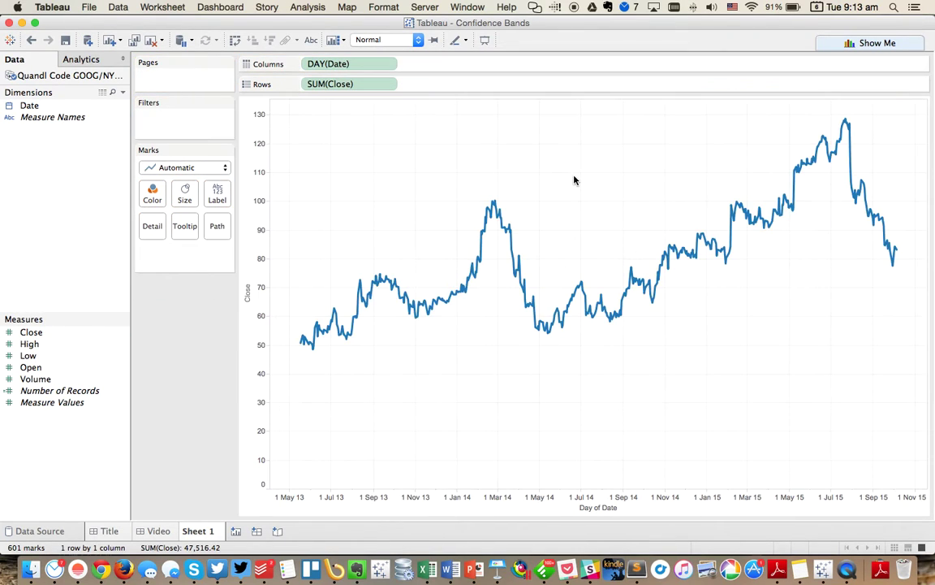
mouse_move(844, 119)
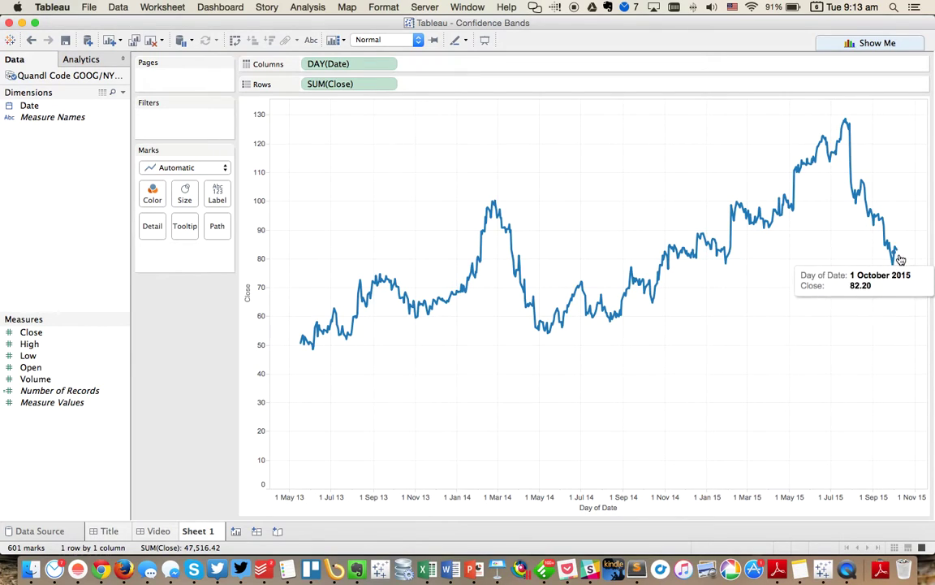
mouse_move(903, 257)
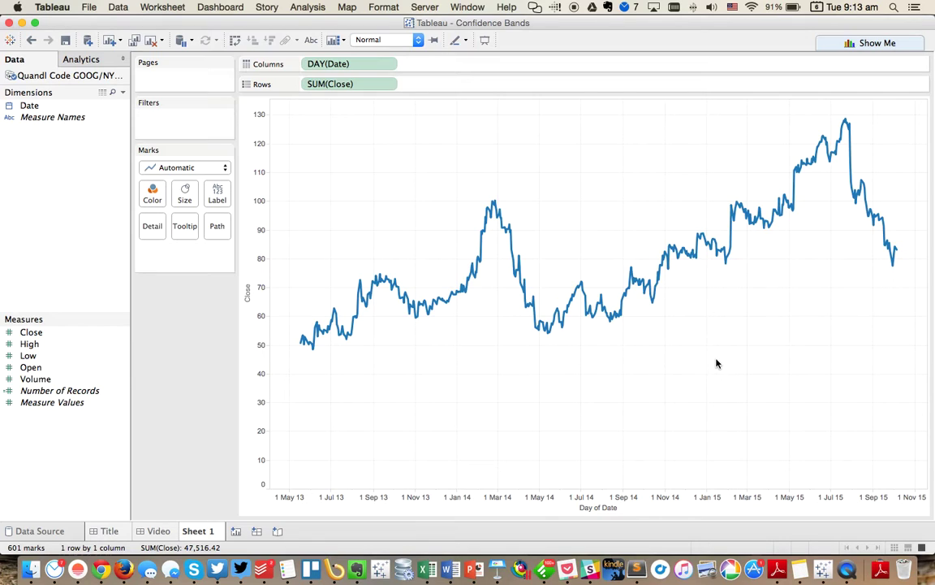
Start a new calculated field named Upper Band.
right_click(43, 249)
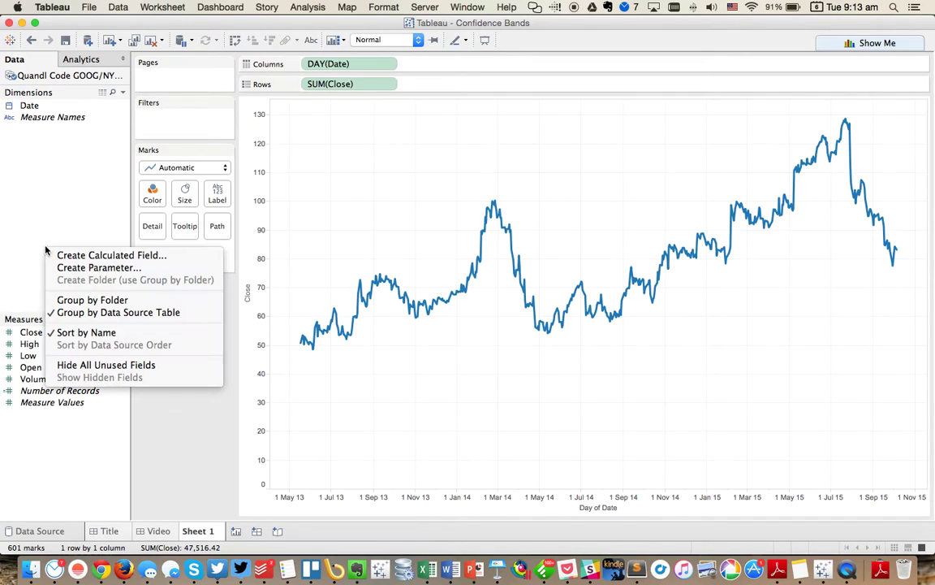
click(123, 257)
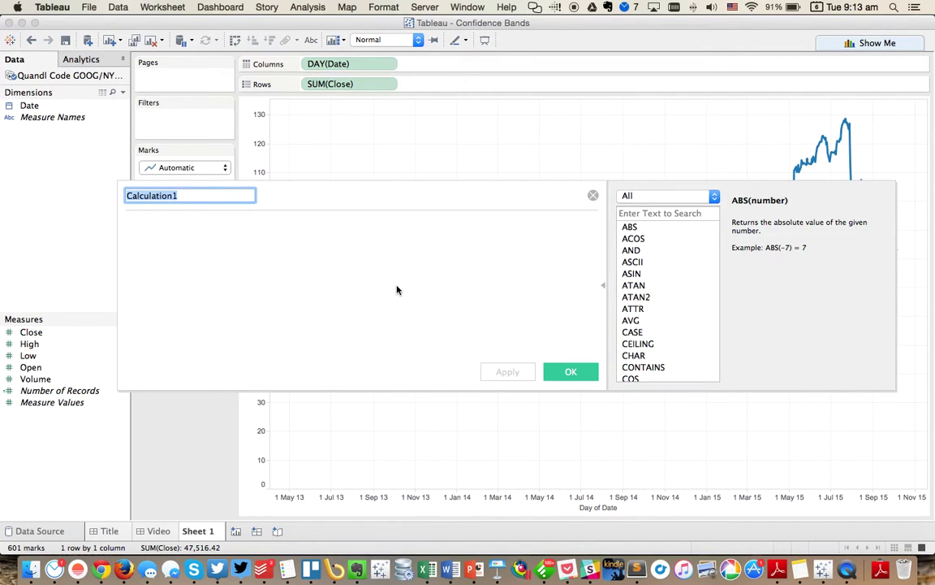
text(Upper Band)
key(Tab)
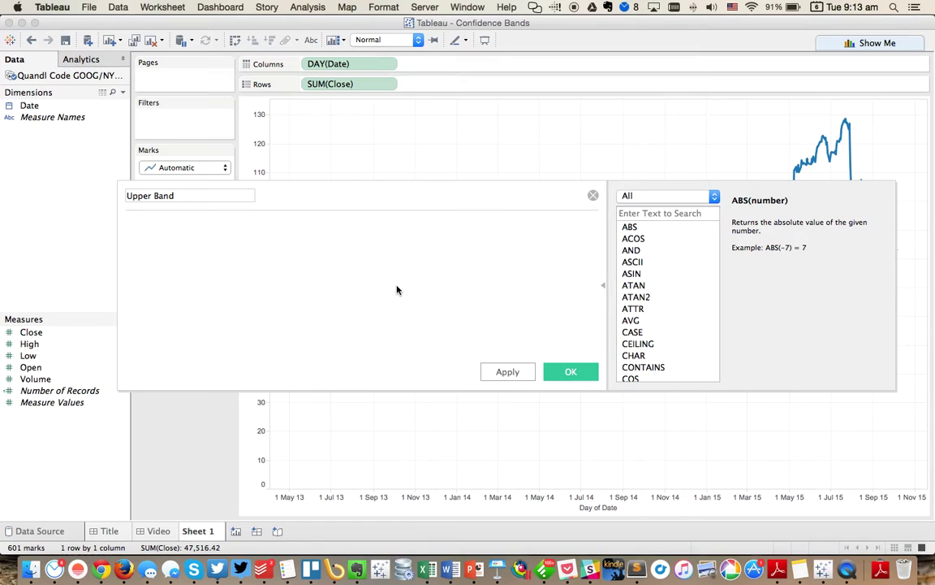
Give Upper Band the formula SUM([Close])+WINDOW_STDEV(SUM([Close])) and save it.
text(sum)
key(Return)
text(clos)
key(Return)
text(+)
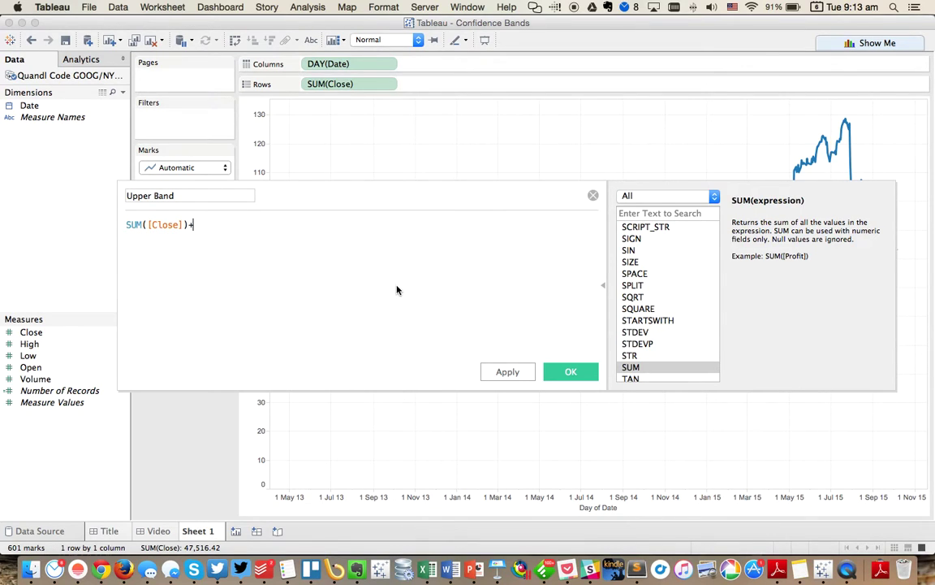
text(wind)
key(Down)
key(Down)
key(Down)
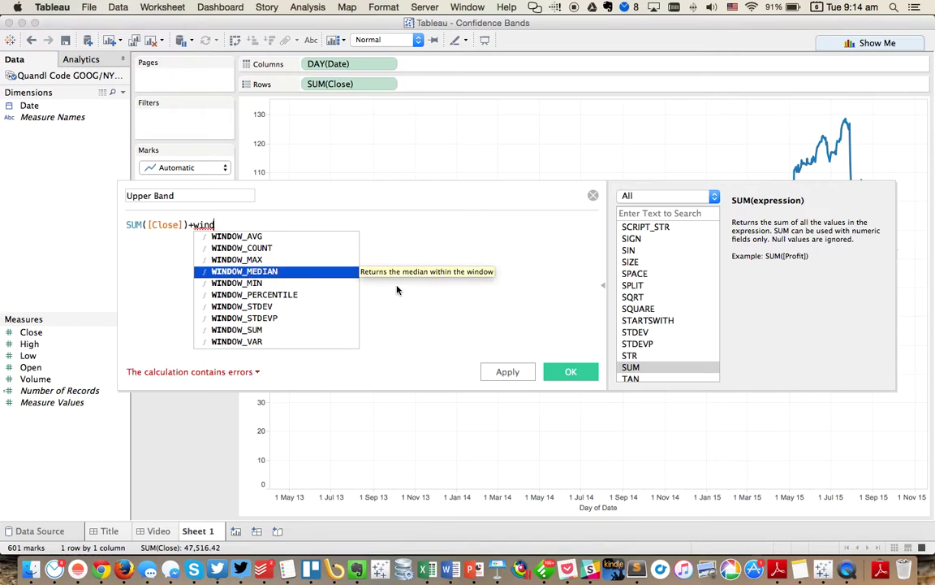
key(Down)
key(Down)
key(Down)
key(Return)
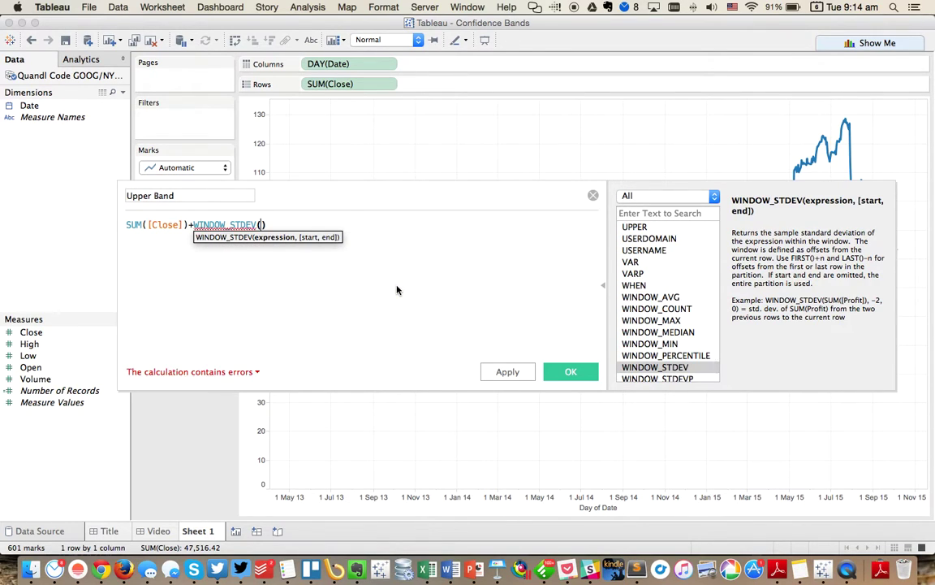
text(sum)
key(Return)
text(clo)
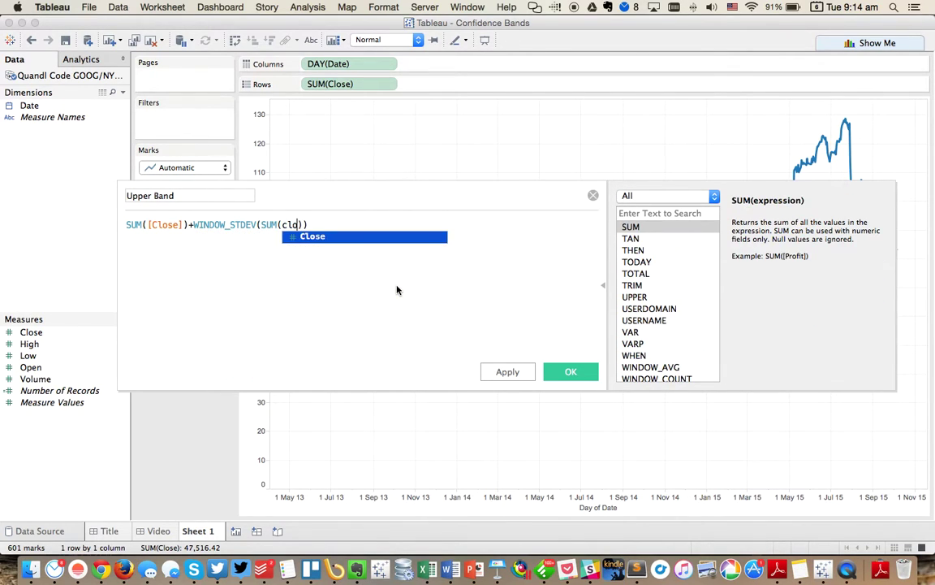
key(Return)
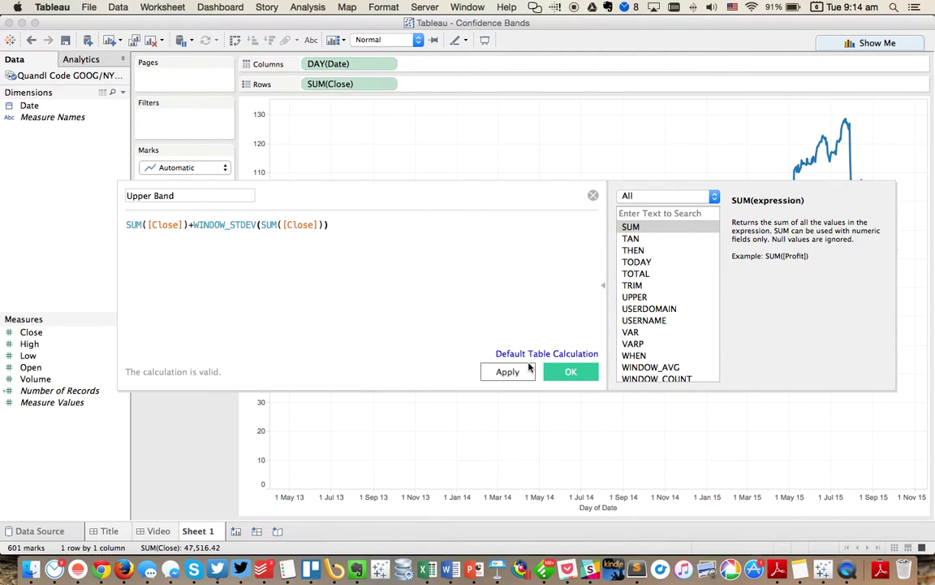
click(571, 371)
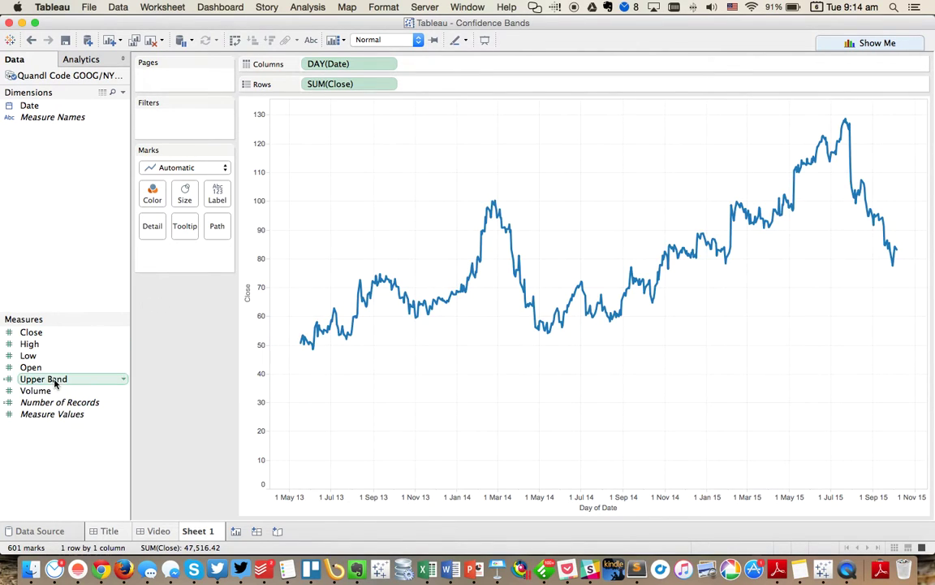
Add Upper Band to Rows as a dual axis synchronized with the Close axis.
drag(56, 383, 919, 184)
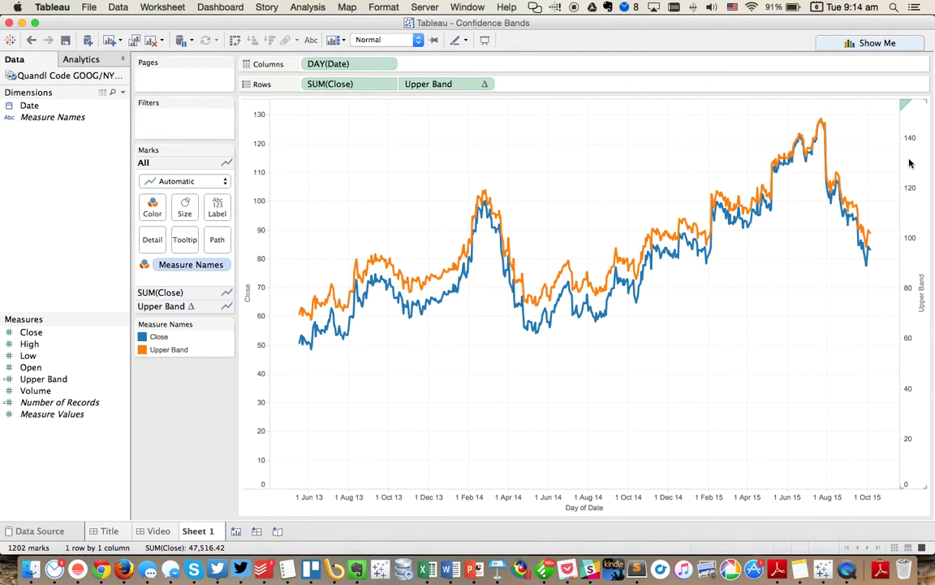
right_click(909, 163)
click(861, 231)
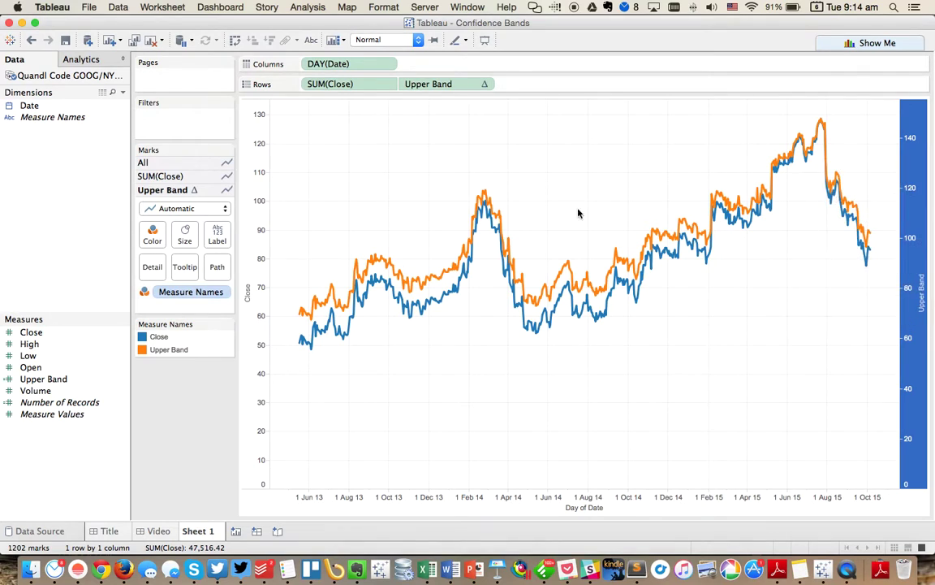
click(383, 160)
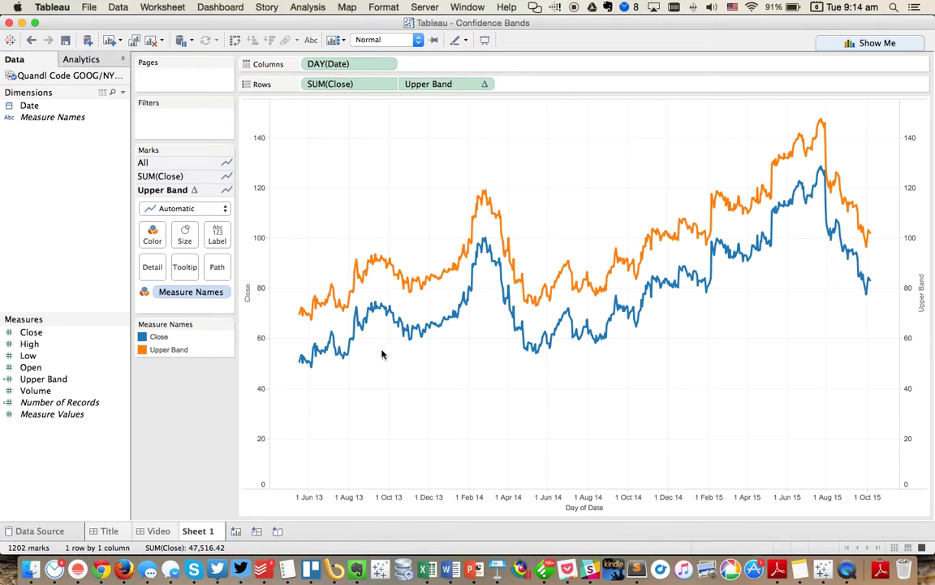
Start a new calculated field named Lower Band.
right_click(28, 405)
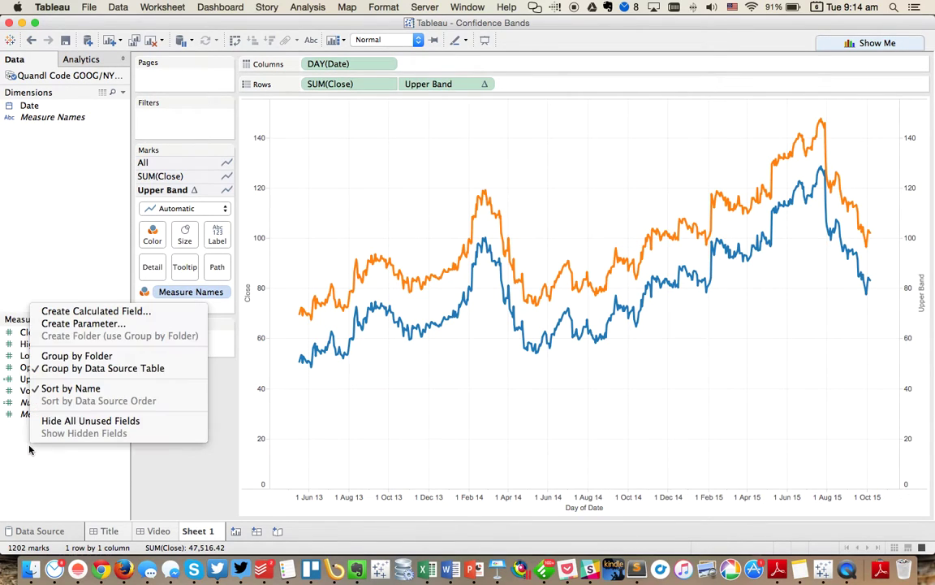
click(88, 312)
text(Lower Band)
key(Tab)
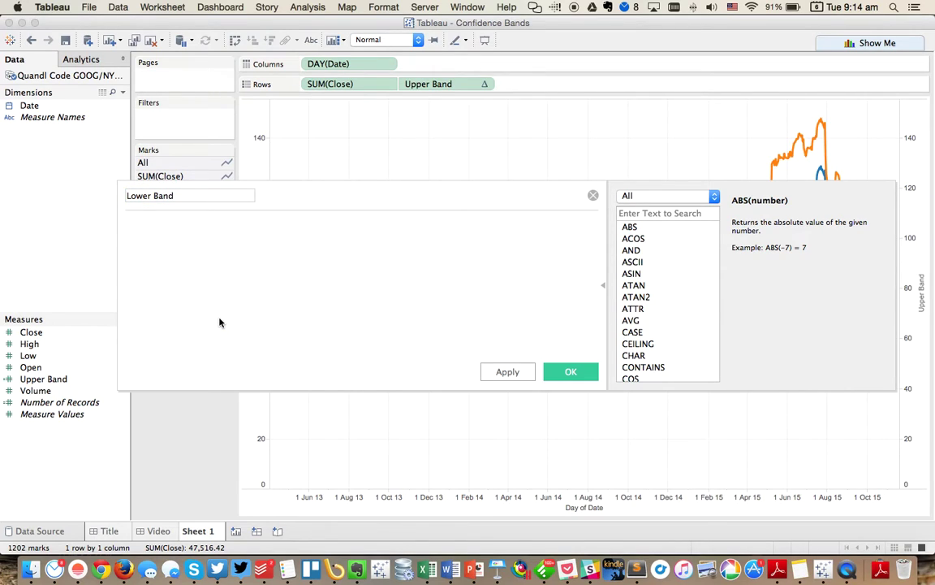
Give Lower Band the formula WINDOW_STDEV(SUM([Close]))-SUM([Close]) and plot it on the right axis.
text(wind)
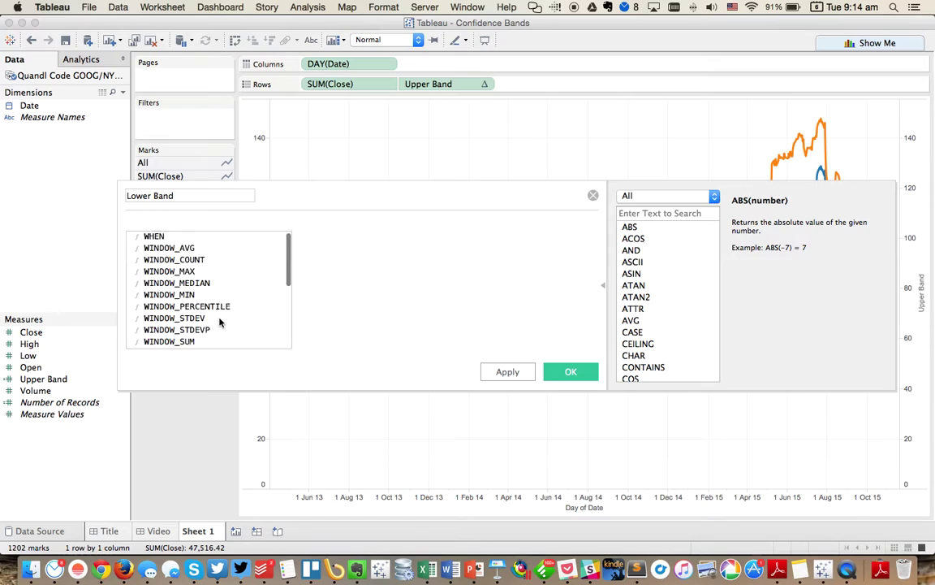
key(Down)
key(Down)
key(Down)
key(Down)
key(Down)
key(Down)
key(Return)
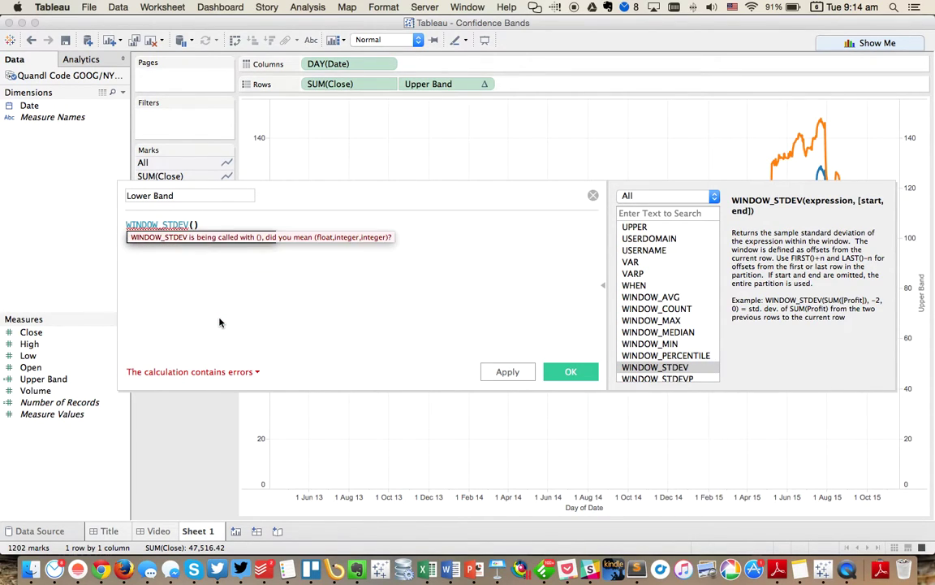
text(su)
key(Return)
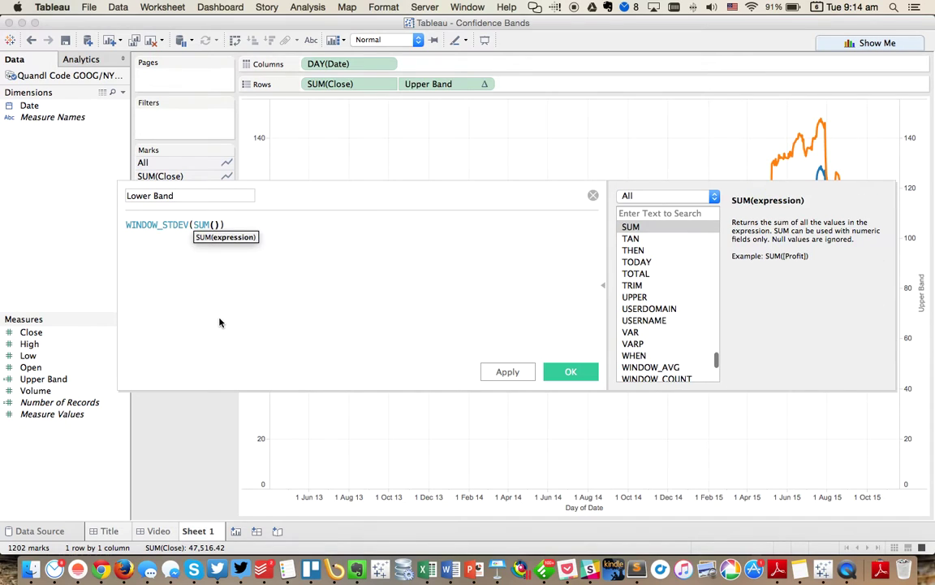
text([cl)
key(Return)
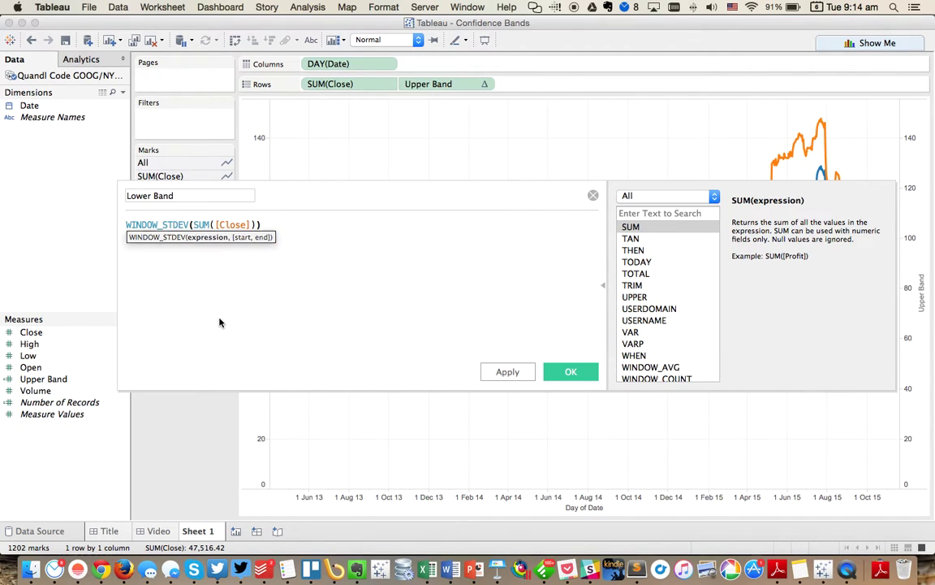
key(Right)
text(-sum)
key(Return)
text([cl)
key(Return)
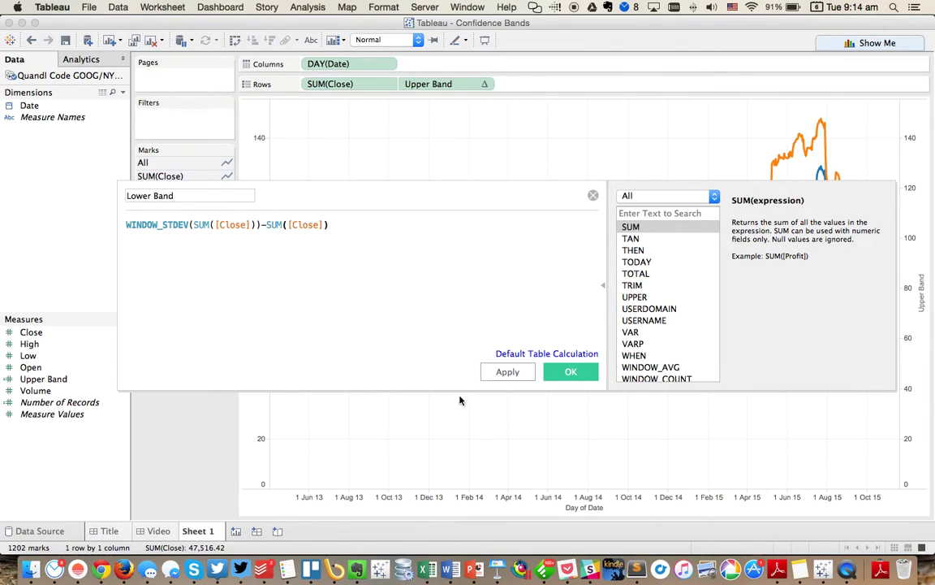
click(570, 371)
drag(45, 372, 920, 248)
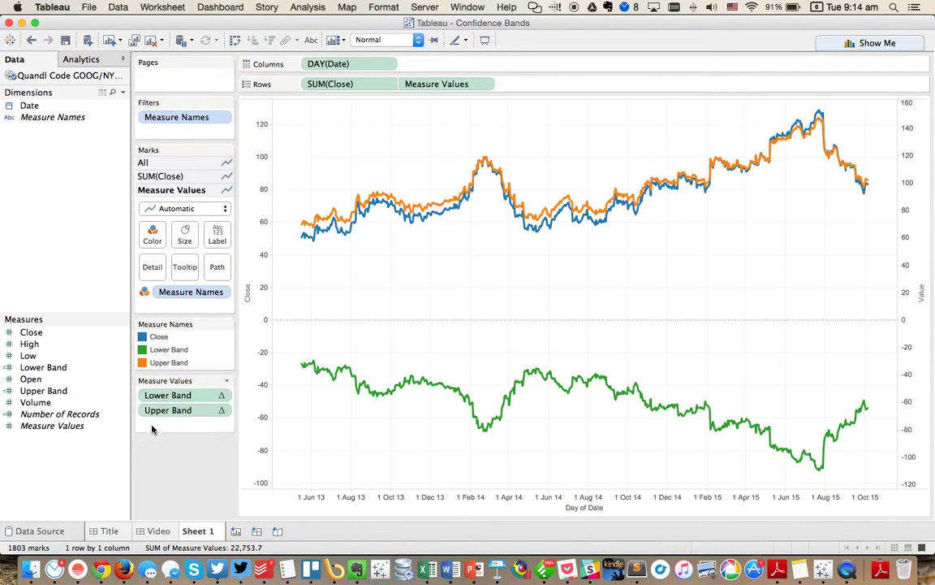
Change Lower Band to SUM([Close])-WINDOW_STDEV(SUM([Close])) and synchronize the right axis with Close.
right_click(49, 367)
click(112, 165)
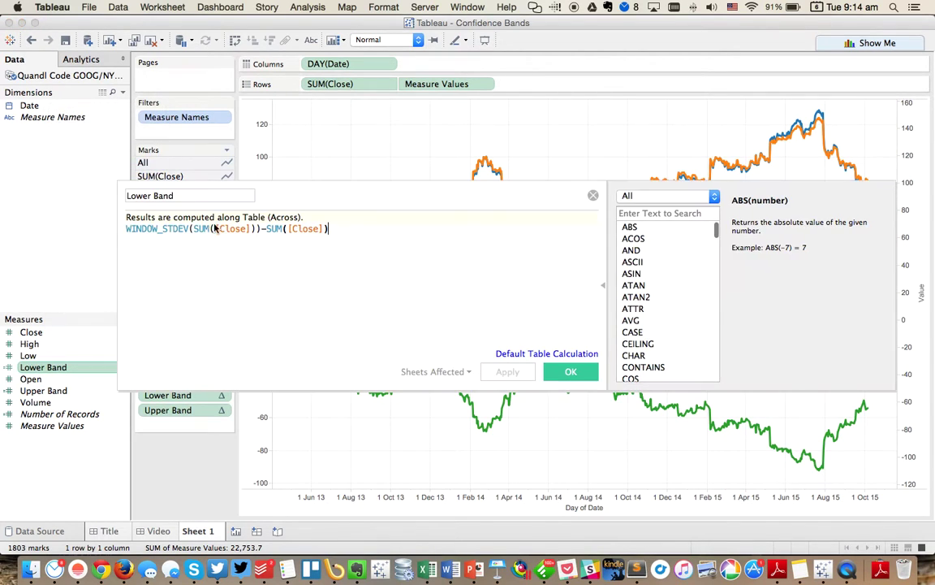
drag(259, 228, 3, 235)
key(super+c)
key(Delete)
key(Delete)
key(End)
text(-)
key(super+v)
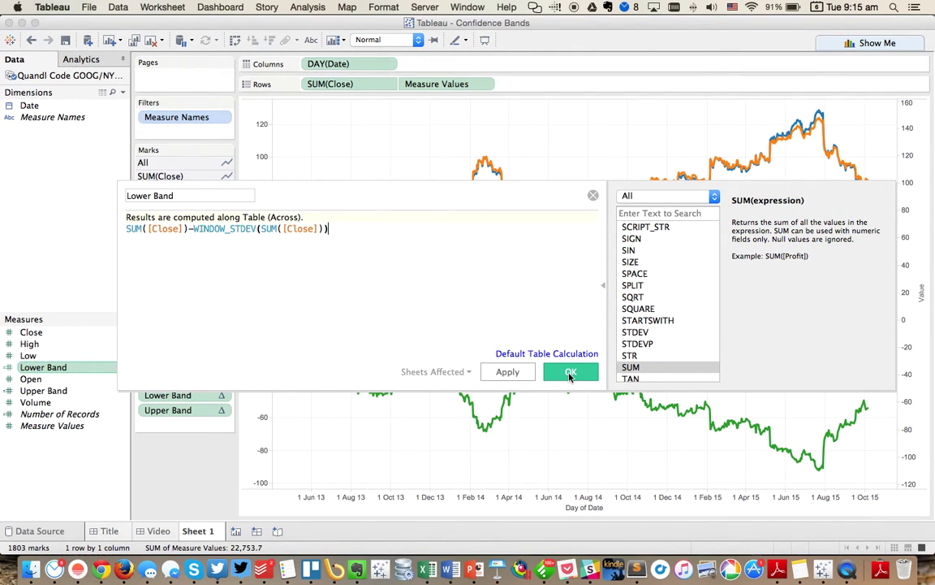
click(571, 371)
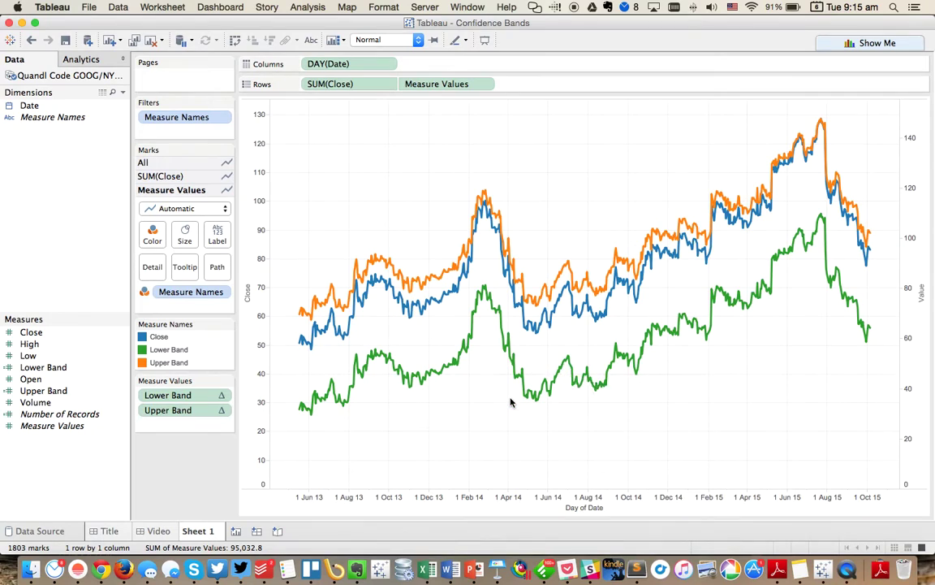
right_click(916, 325)
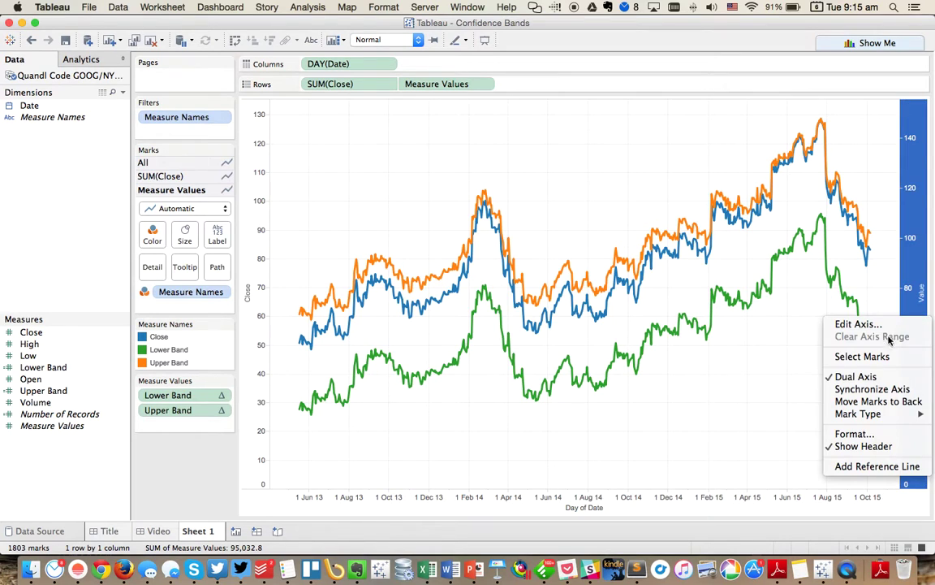
click(874, 393)
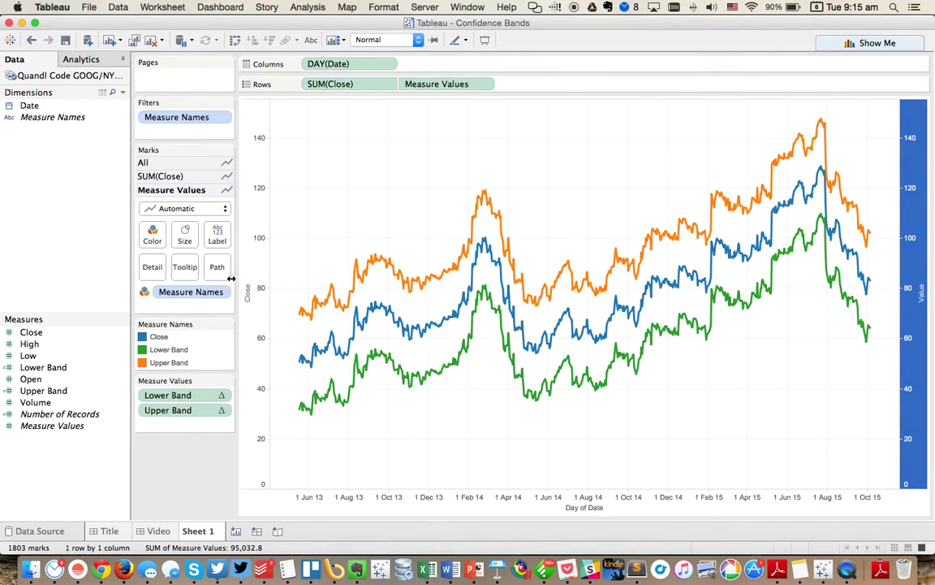
Start a new calculated field named Band Width.
right_click(65, 221)
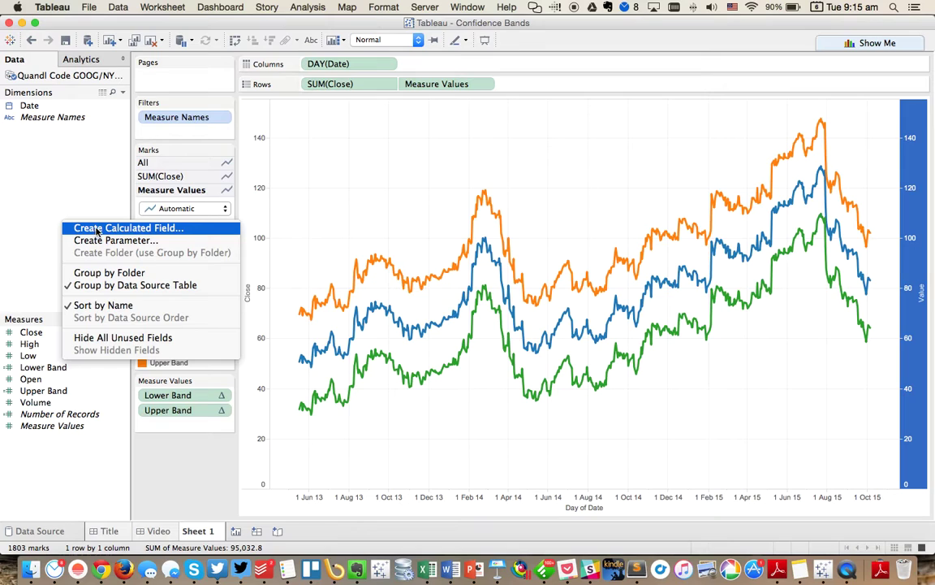
click(95, 229)
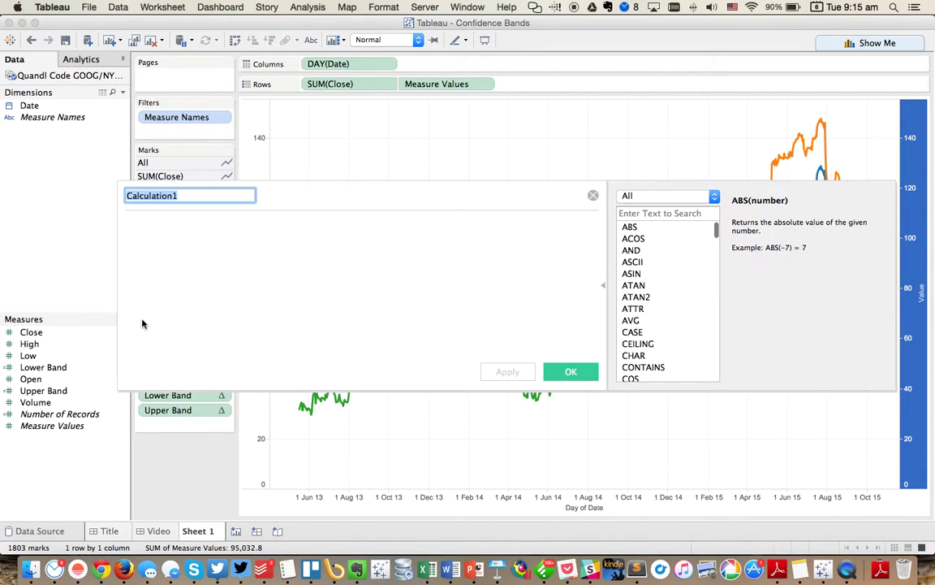
text(Band Width)
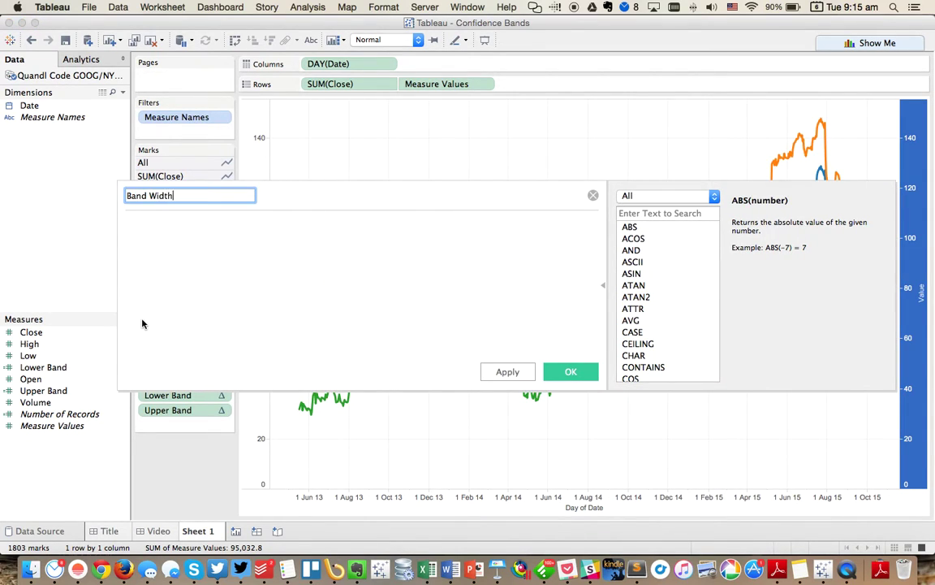
key(Tab)
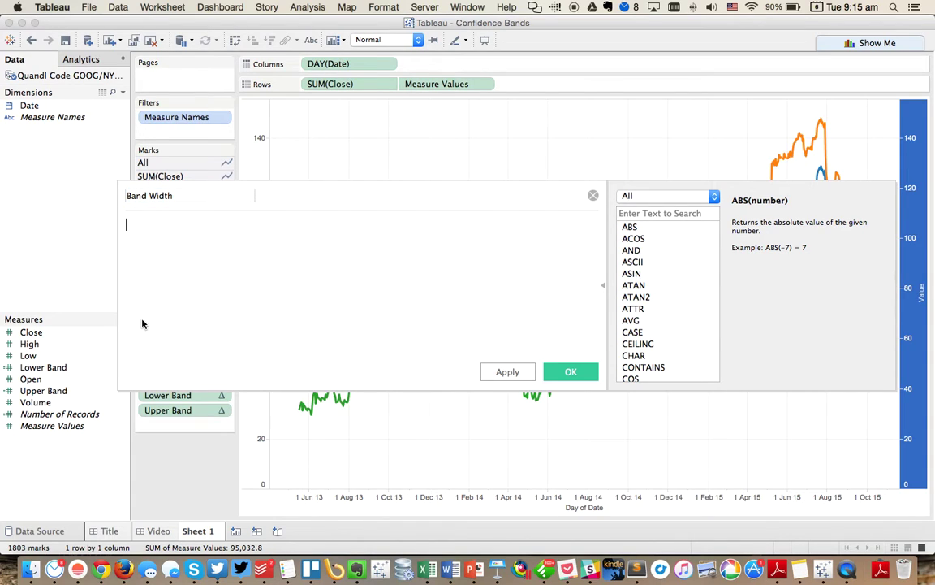
Give Band Width the formula [Upper Band]-[Lower Band] and save it.
text(UPP)
key(Return)
key(BackSpace)
key(BackSpace)
key(BackSpace)
key(BackSpace)
key(BackSpace)
key(Down)
key(Return)
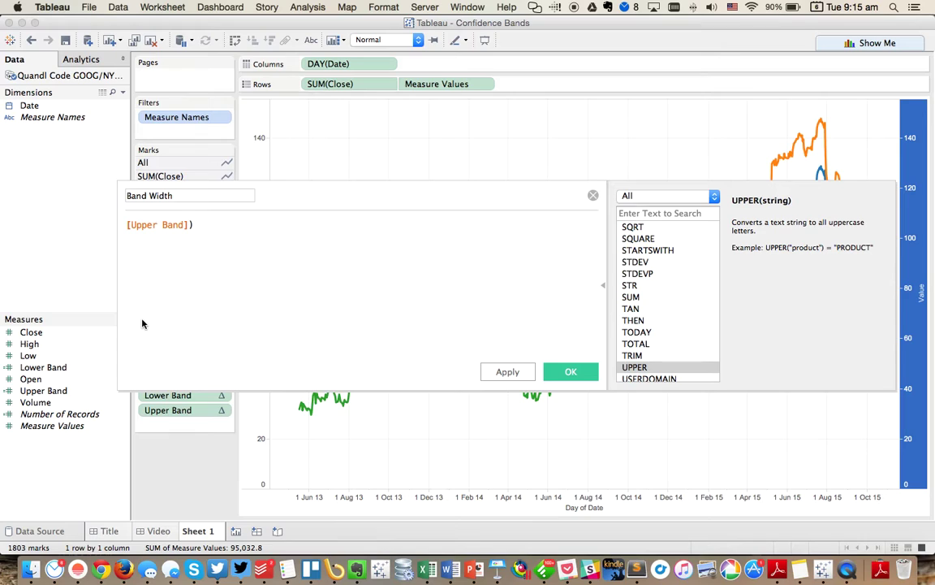
key(Delete)
text(-low)
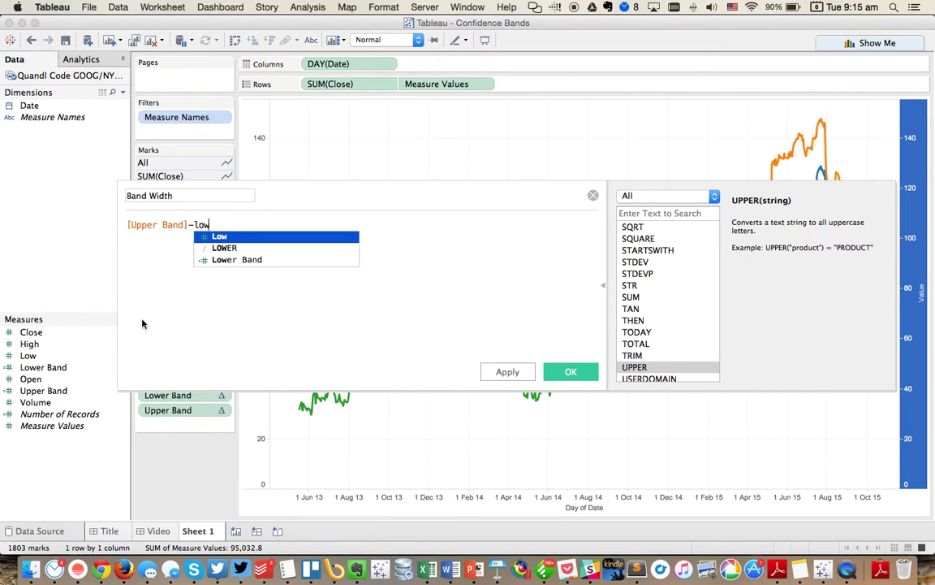
key(Down)
key(Down)
key(Return)
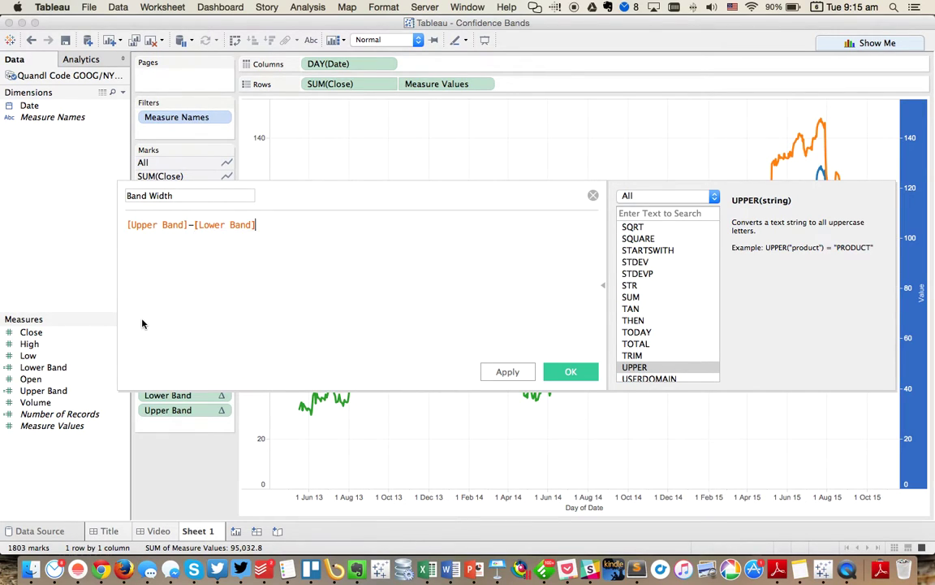
click(579, 371)
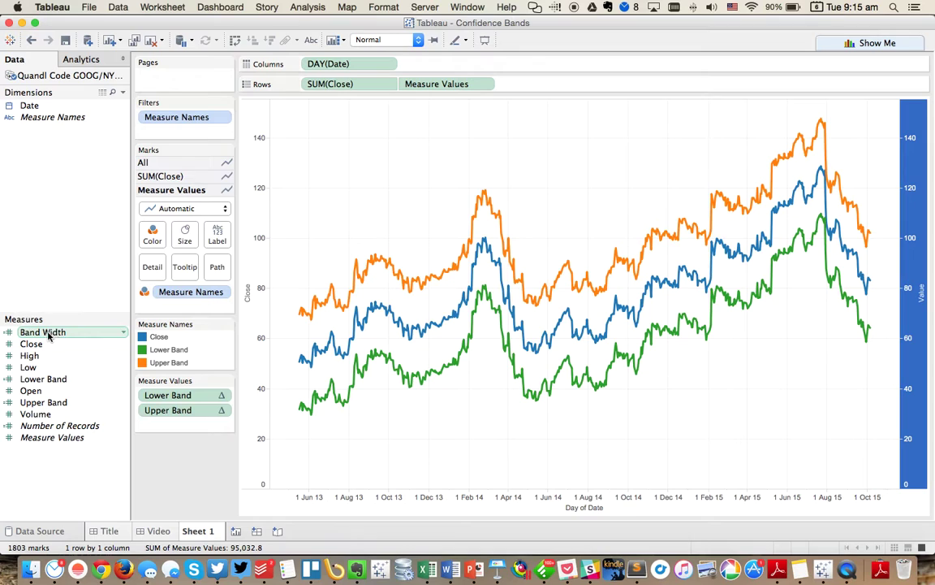
Replace Upper Band with Band Width, draw the band measures as areas, and stack Band Width above Lower Band.
drag(33, 337, 179, 412)
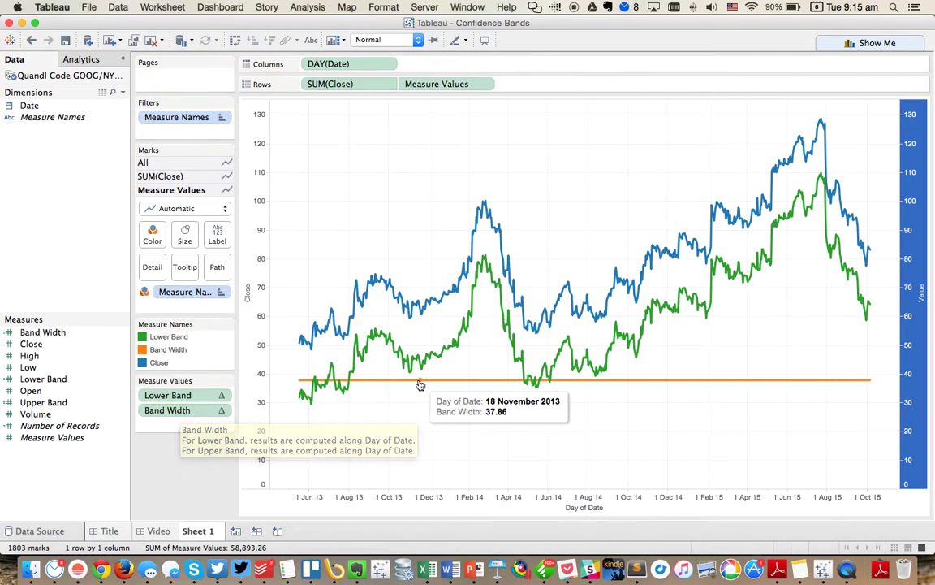
right_click(913, 299)
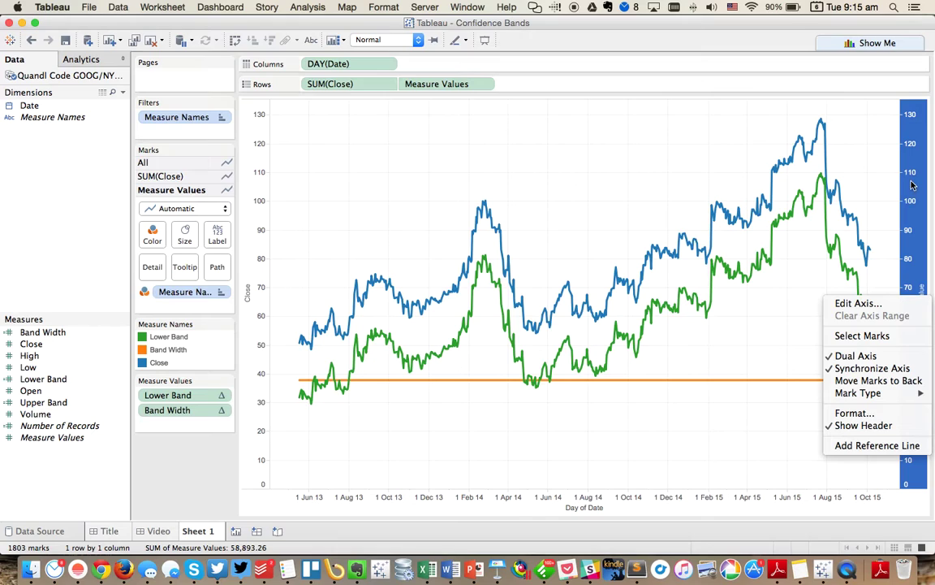
mouse_move(859, 393)
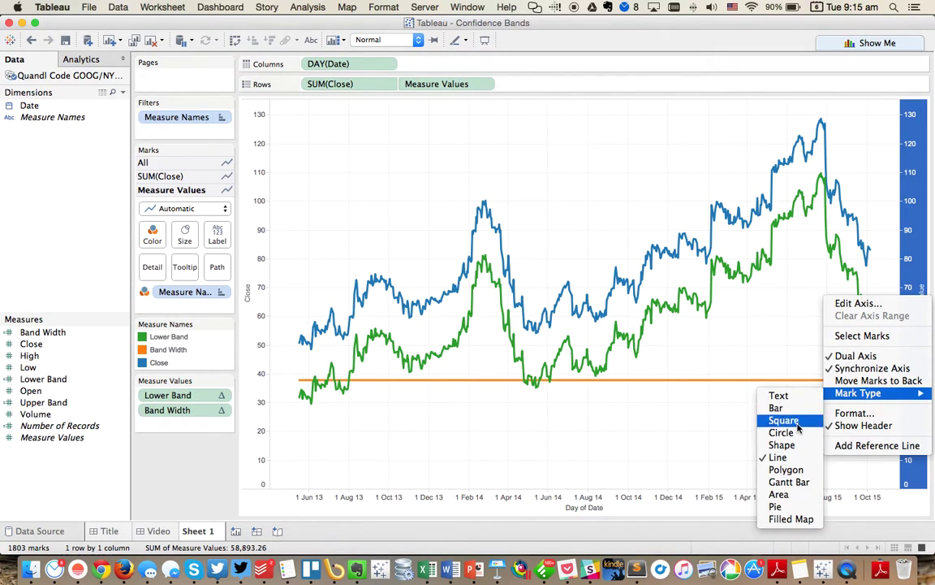
click(799, 494)
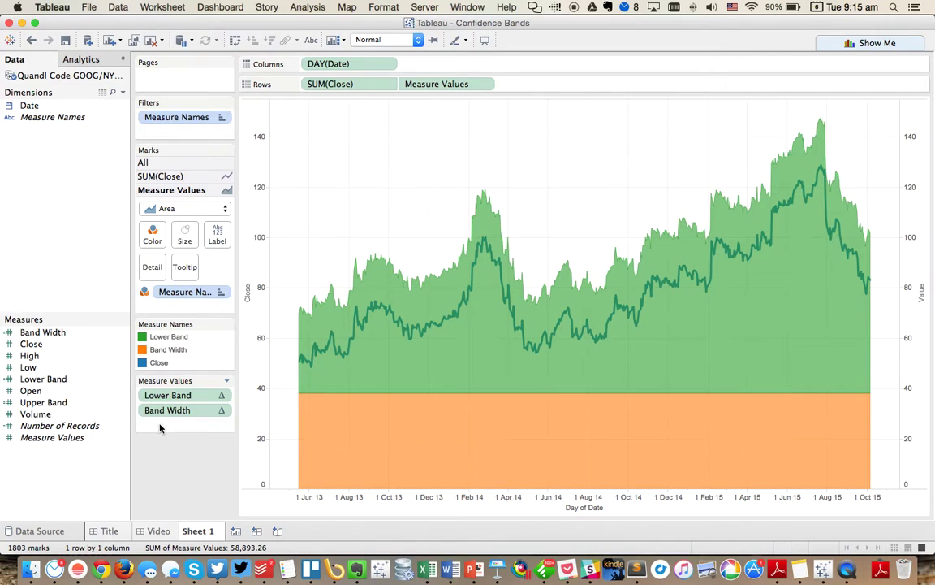
drag(169, 411, 187, 395)
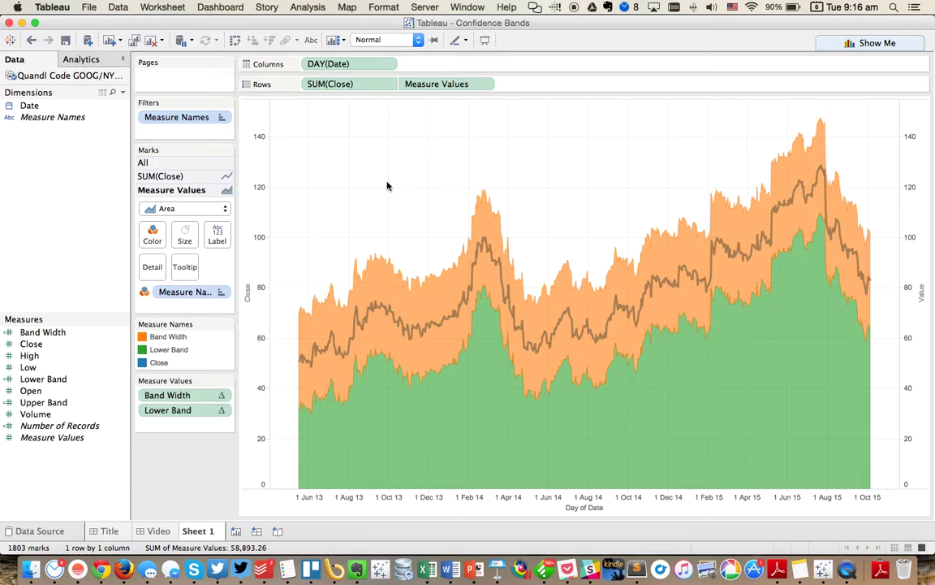
Bring the Close line in front of the bands and colour Band Width light grey from Gray 5.
right_click(254, 249)
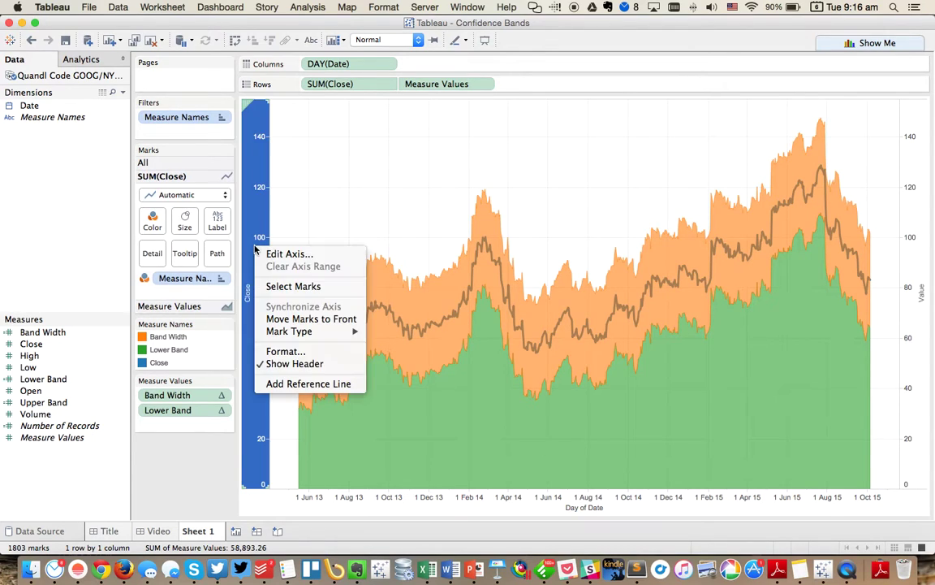
click(311, 318)
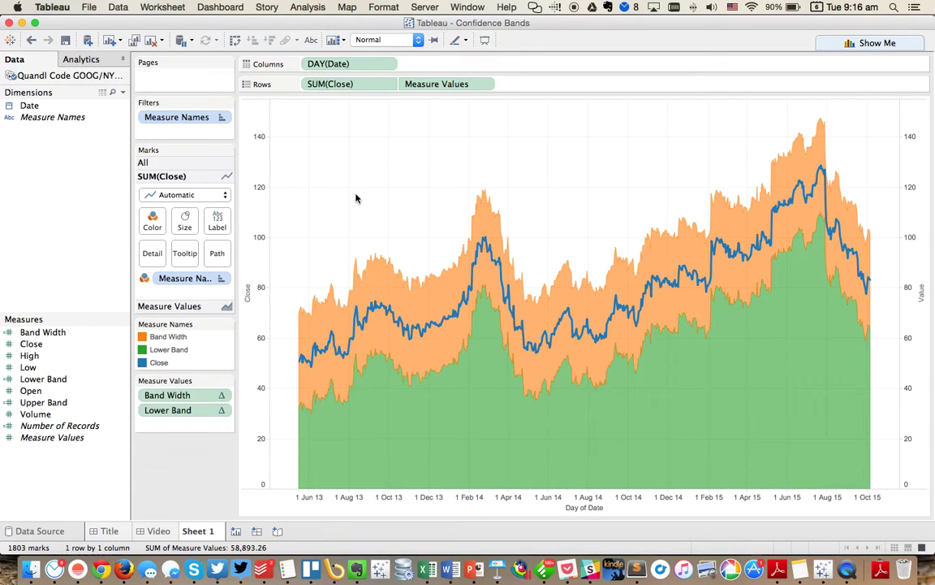
double_click(216, 353)
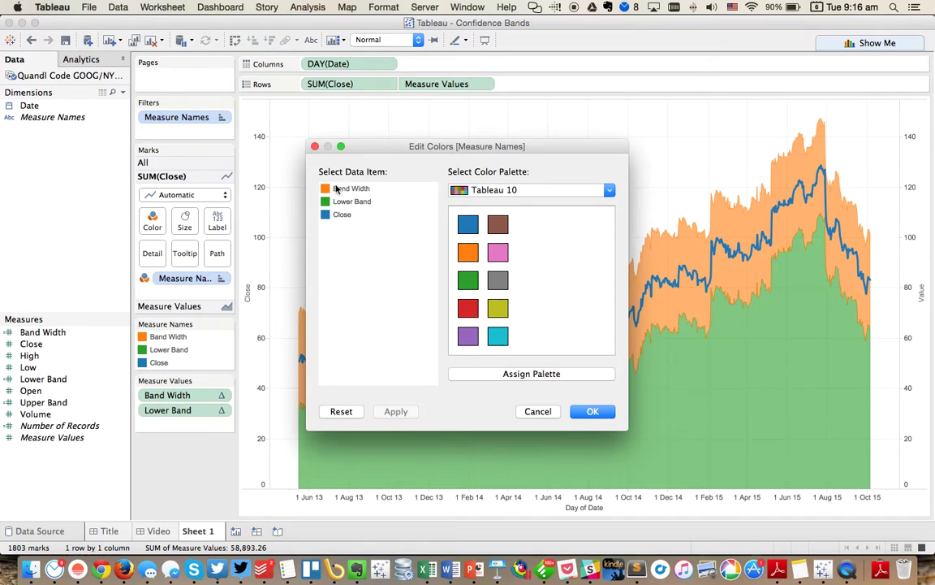
click(328, 190)
click(495, 190)
click(488, 159)
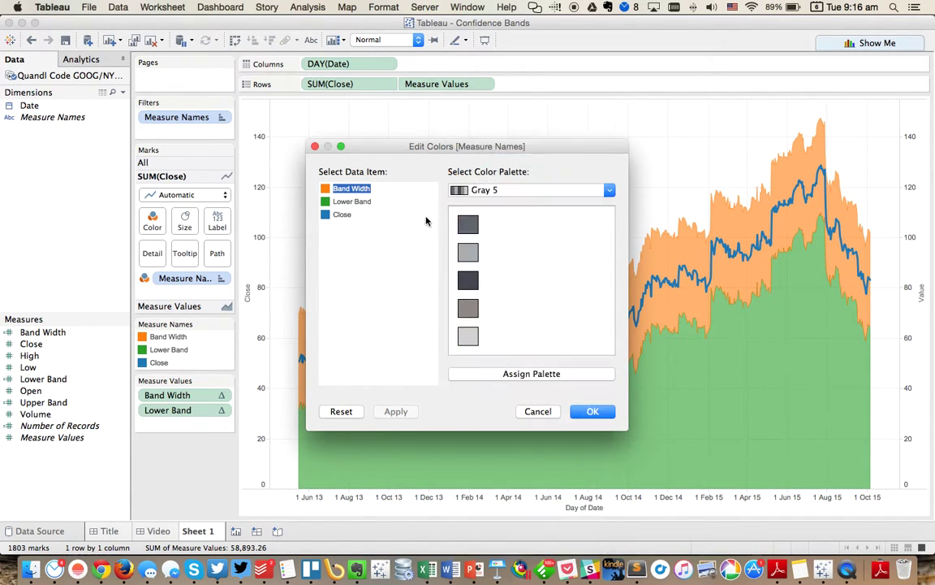
click(467, 335)
Set the Lower Band colour to white.
click(355, 203)
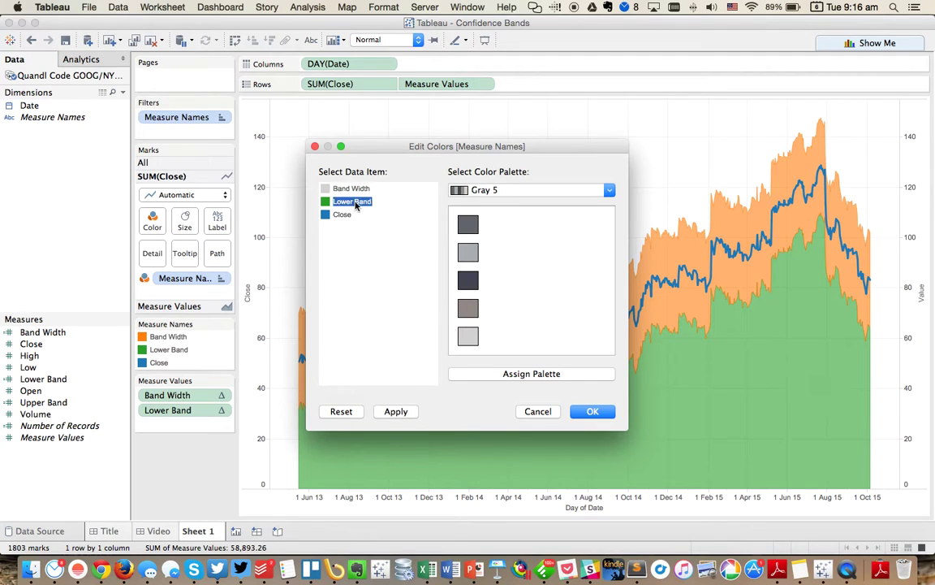
click(496, 192)
click(348, 226)
double_click(328, 204)
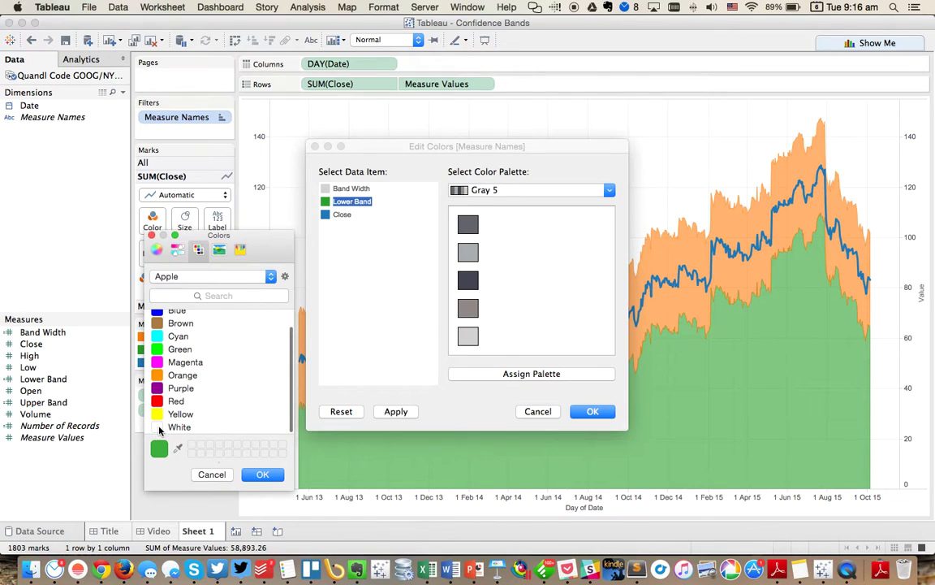
click(171, 427)
click(262, 474)
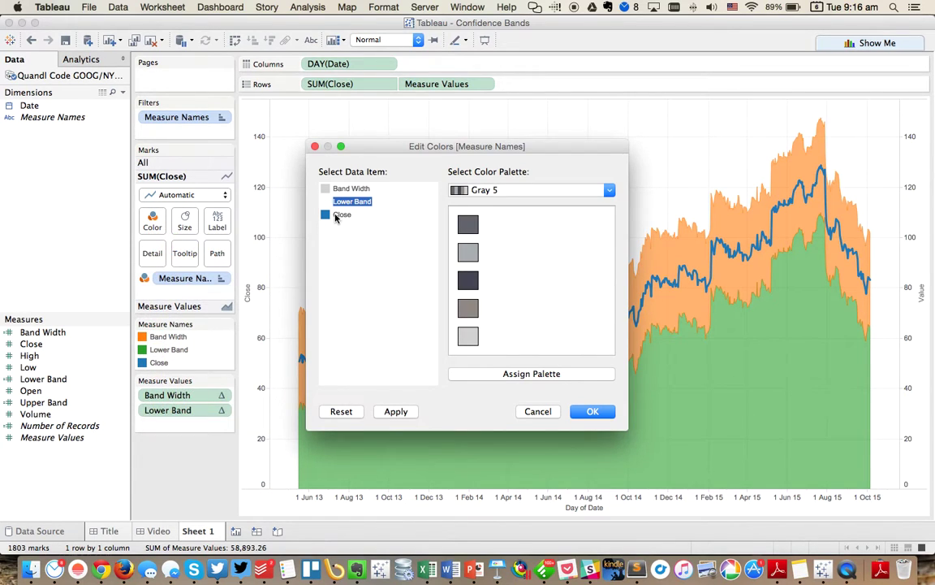
Colour the Close line red from the Red palette, apply the colours, and reset the axes.
click(500, 192)
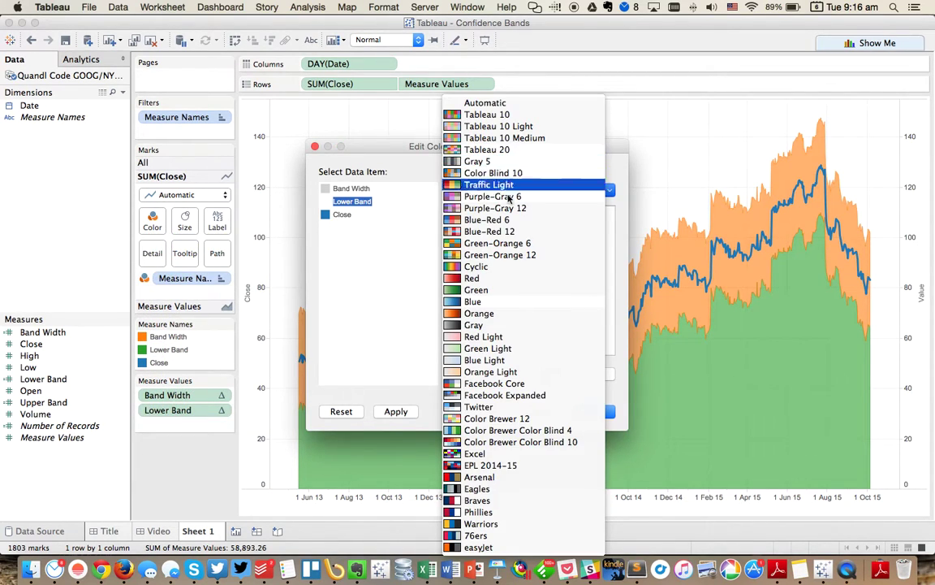
click(475, 277)
click(342, 214)
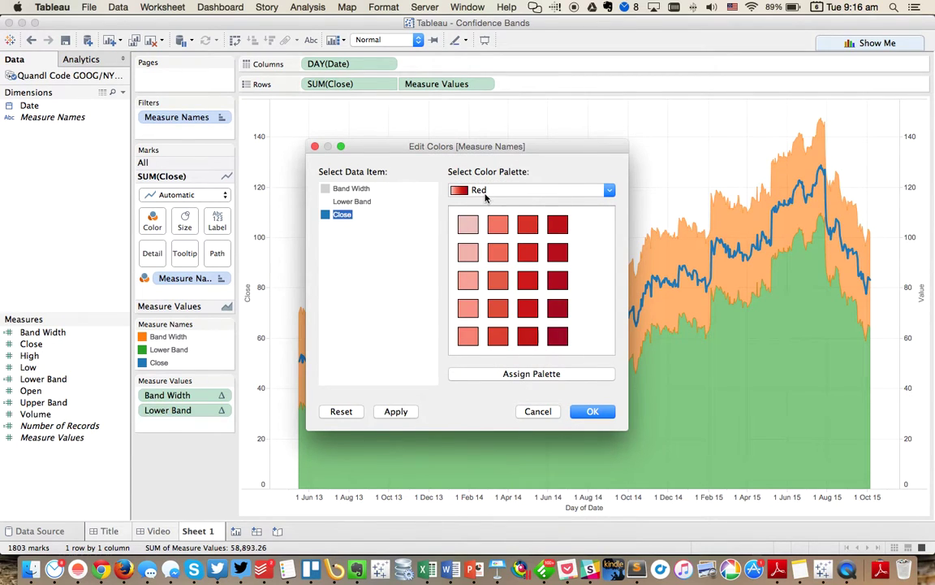
click(486, 197)
click(386, 275)
click(528, 253)
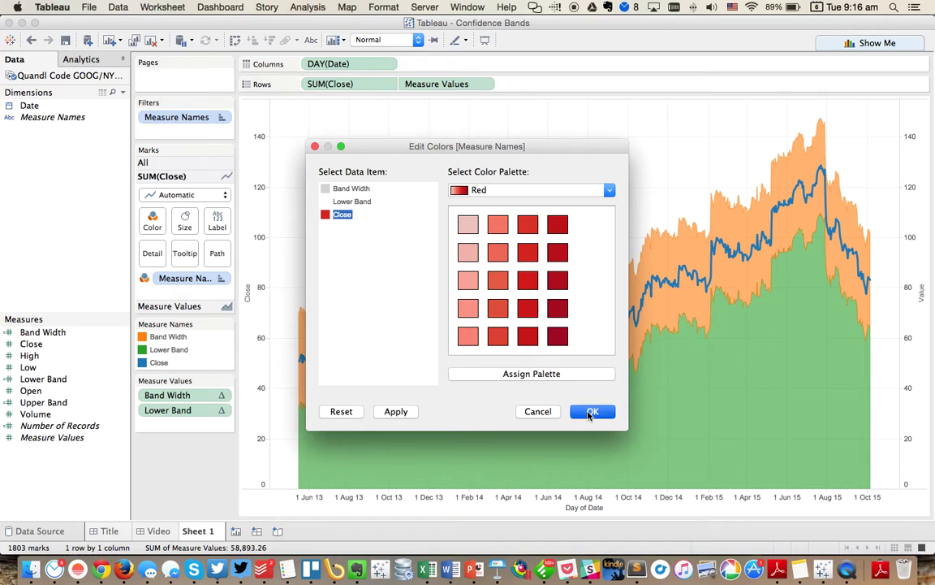
click(591, 412)
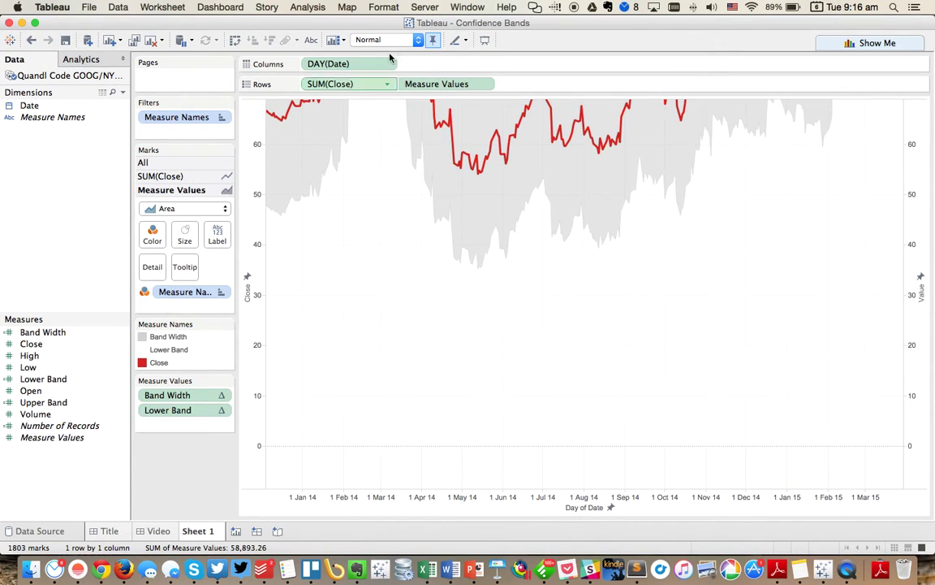
click(434, 41)
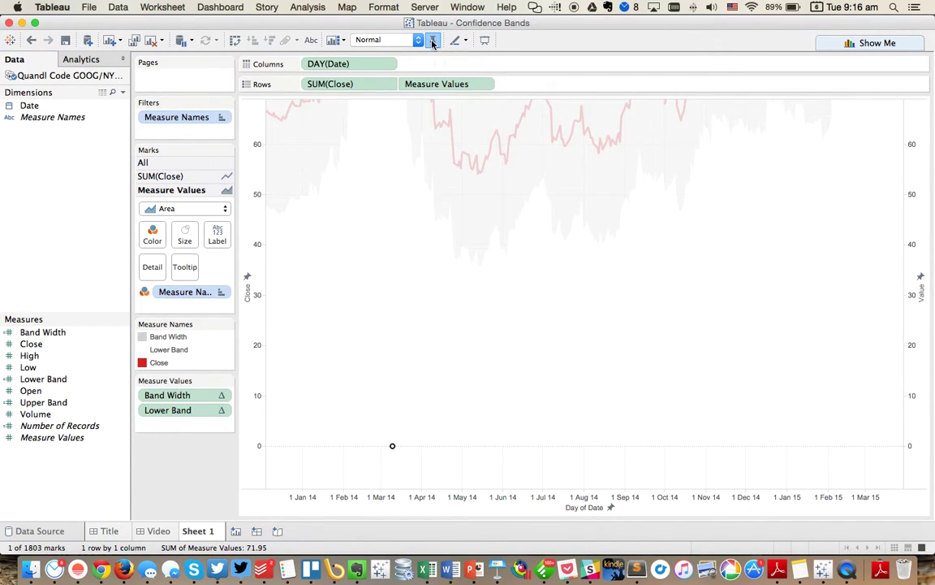
click(389, 188)
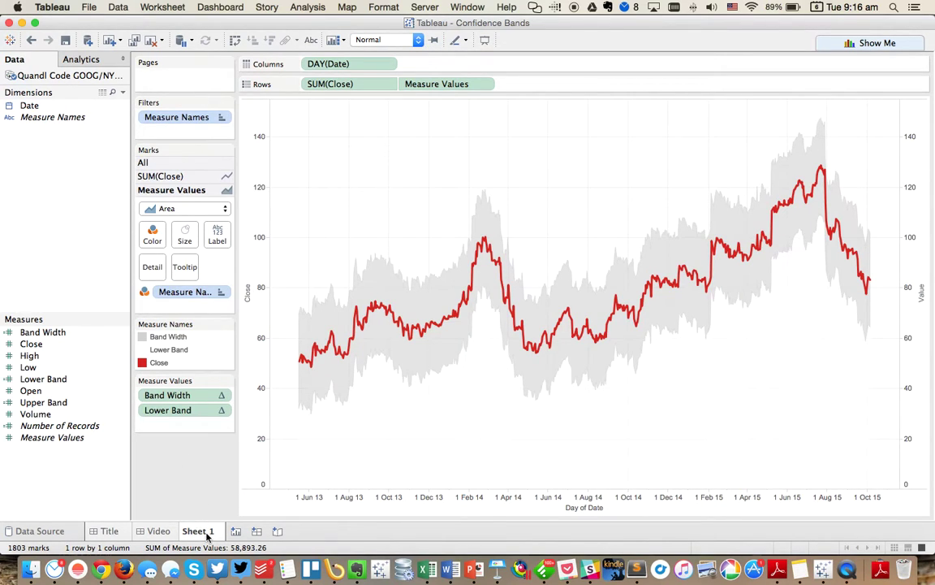
Set the date axis font to Avenir.
right_click(414, 509)
click(434, 389)
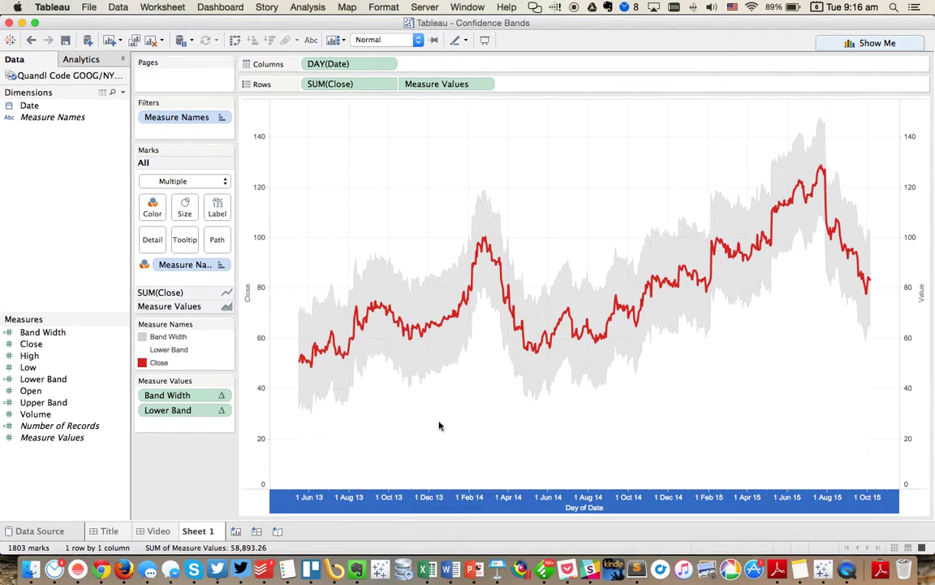
click(85, 126)
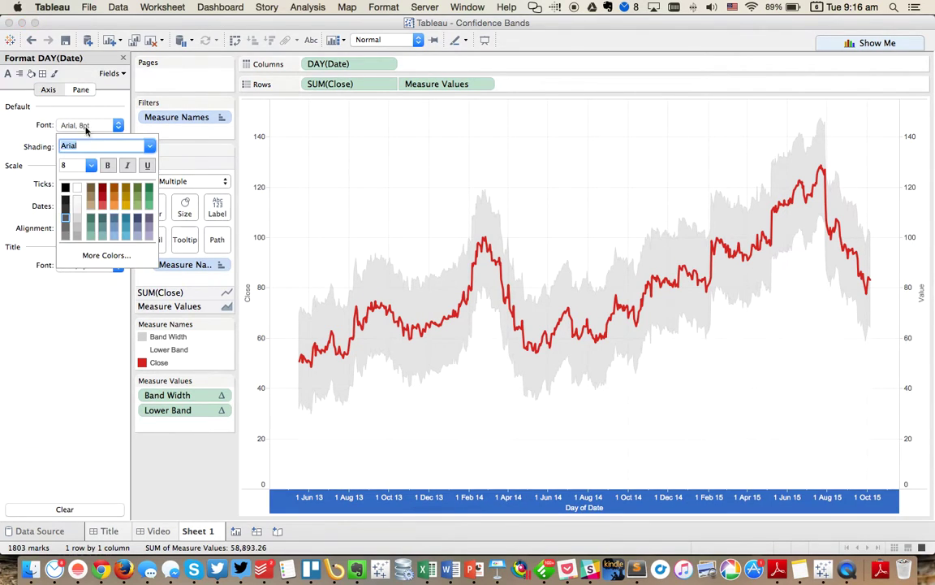
click(148, 146)
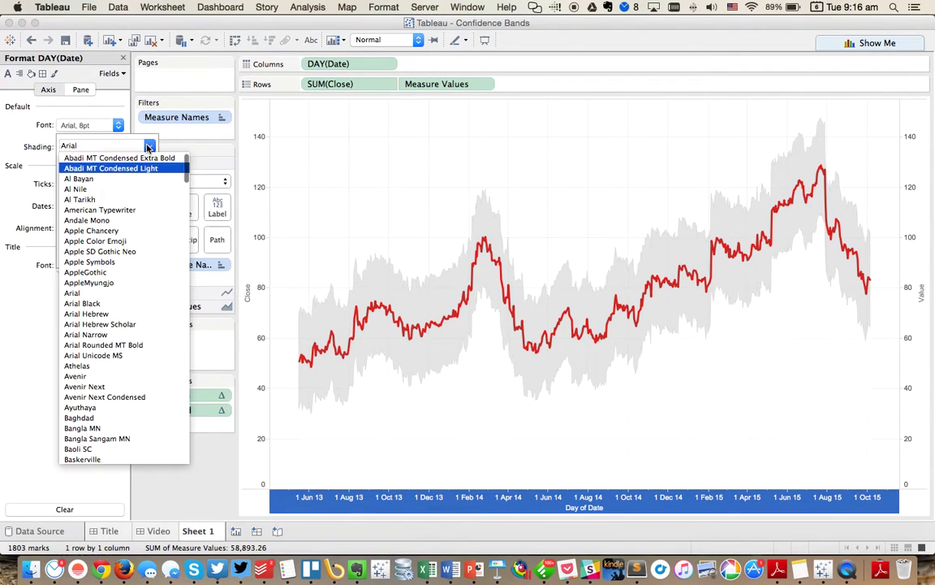
click(90, 376)
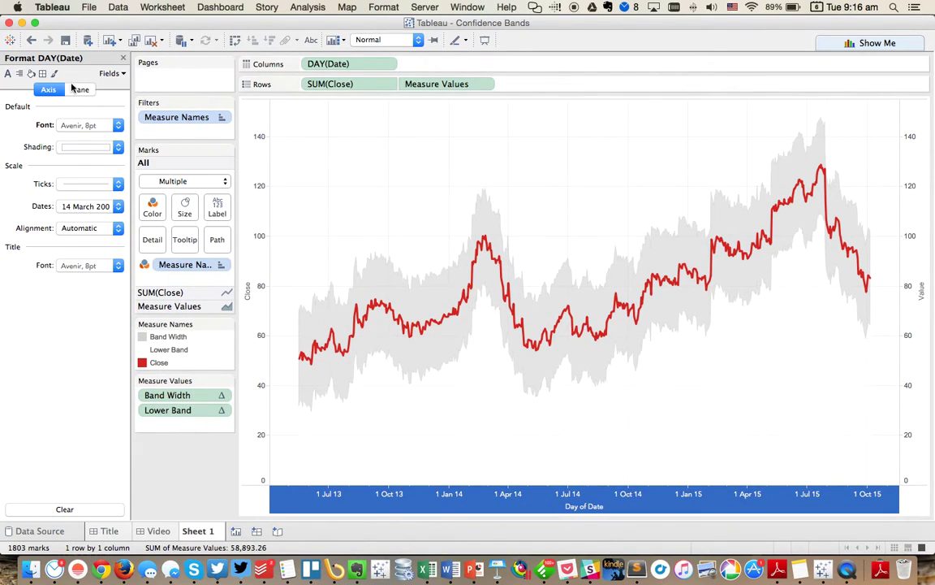
Set the worksheet and tooltip fonts to Avenir and close the font formatting.
click(7, 73)
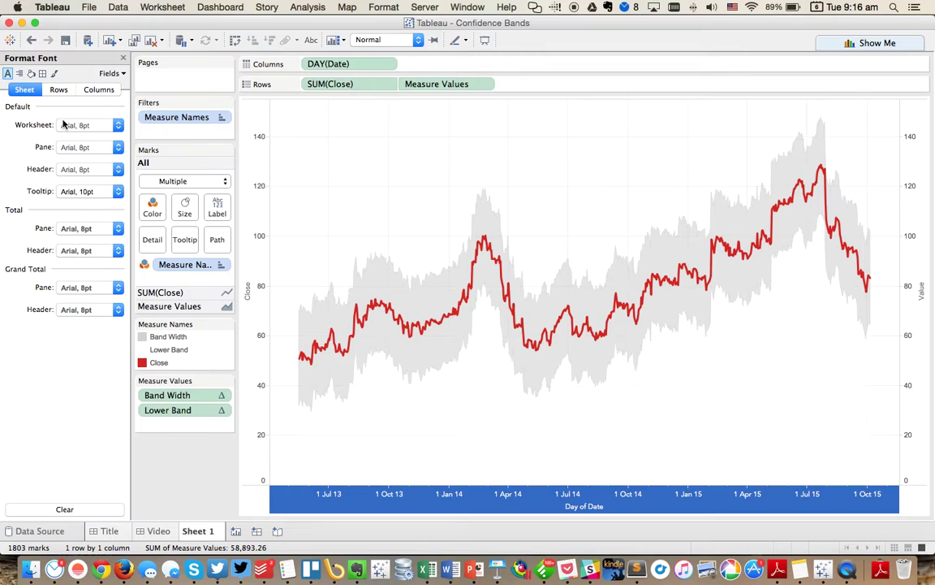
click(67, 126)
click(150, 145)
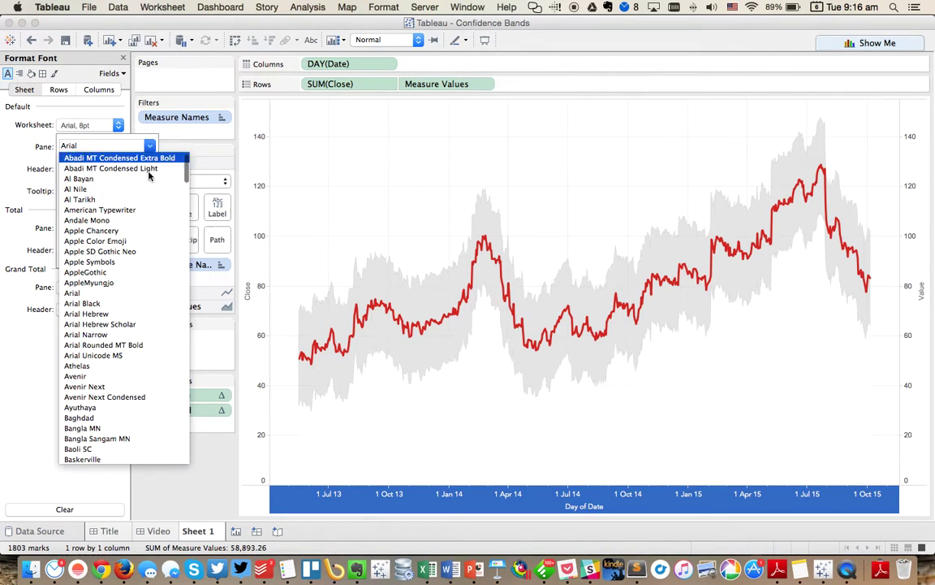
click(75, 376)
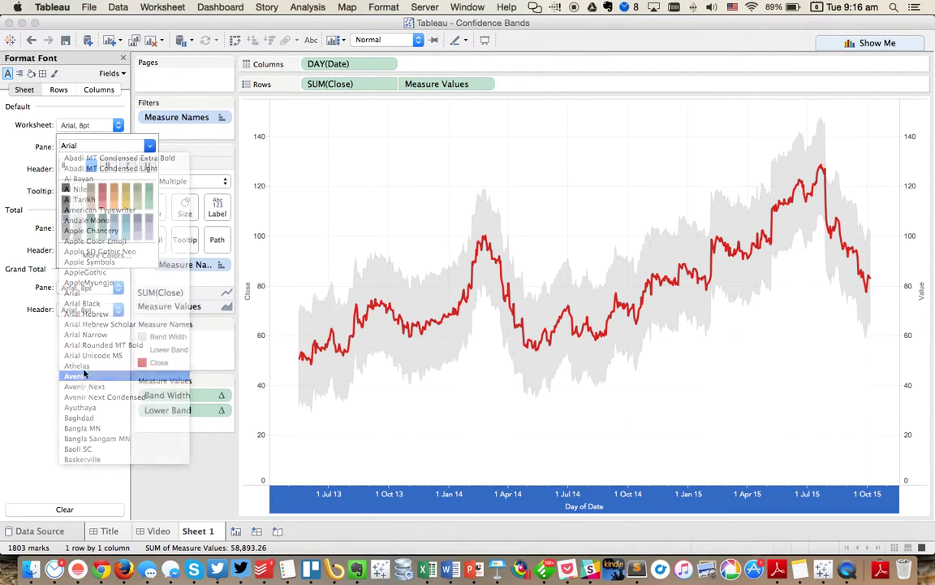
click(17, 154)
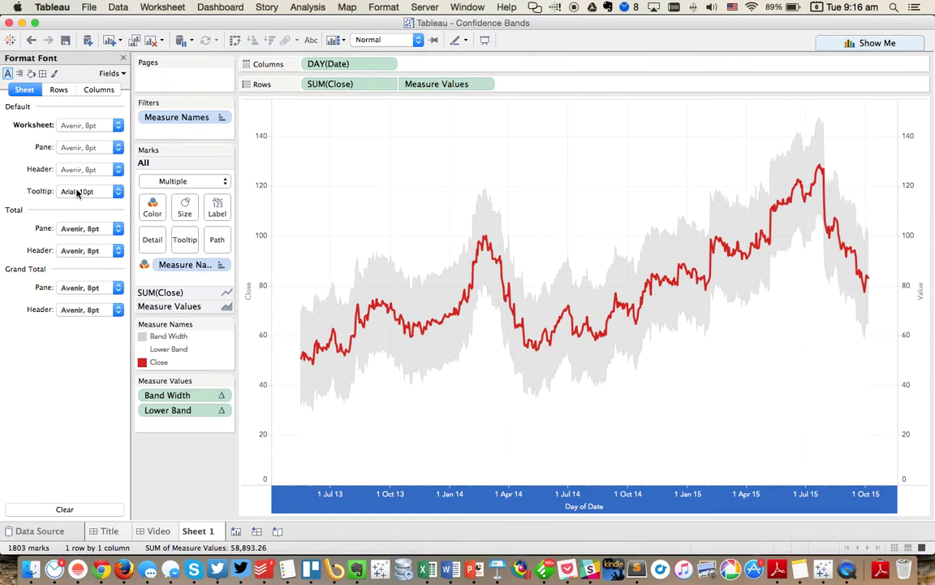
click(76, 192)
text(Avenir)
click(30, 191)
click(319, 200)
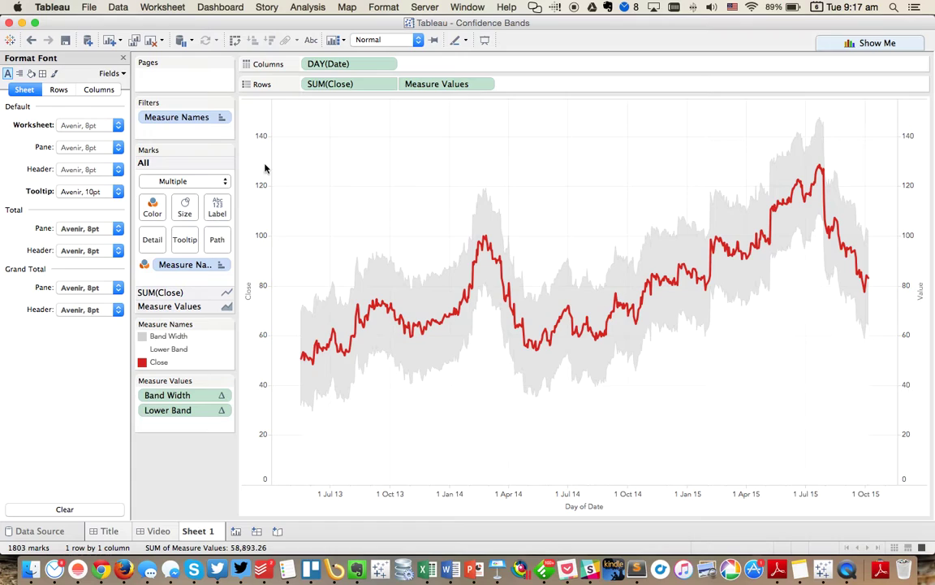
click(121, 56)
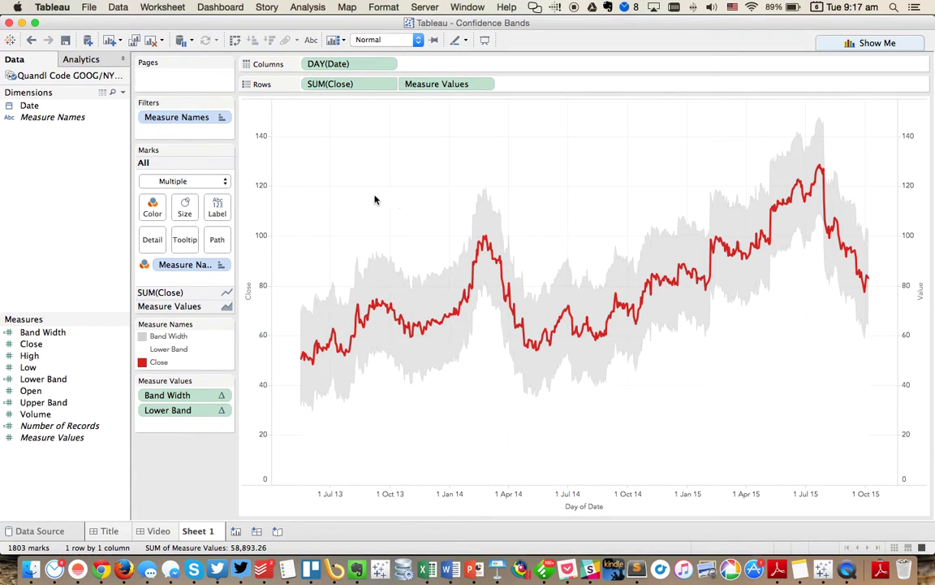
Add the Close measure to the Marks card.
mouse_move(403, 335)
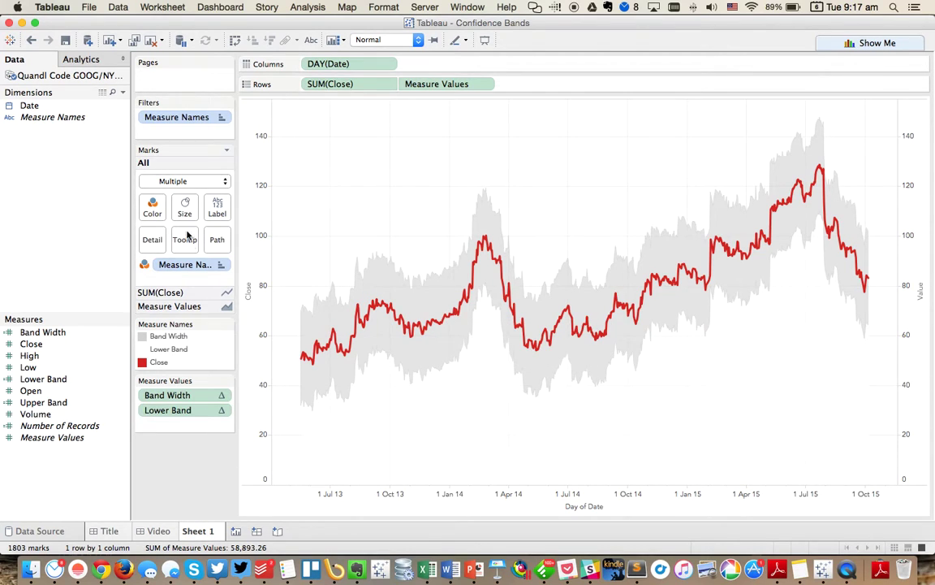
click(53, 344)
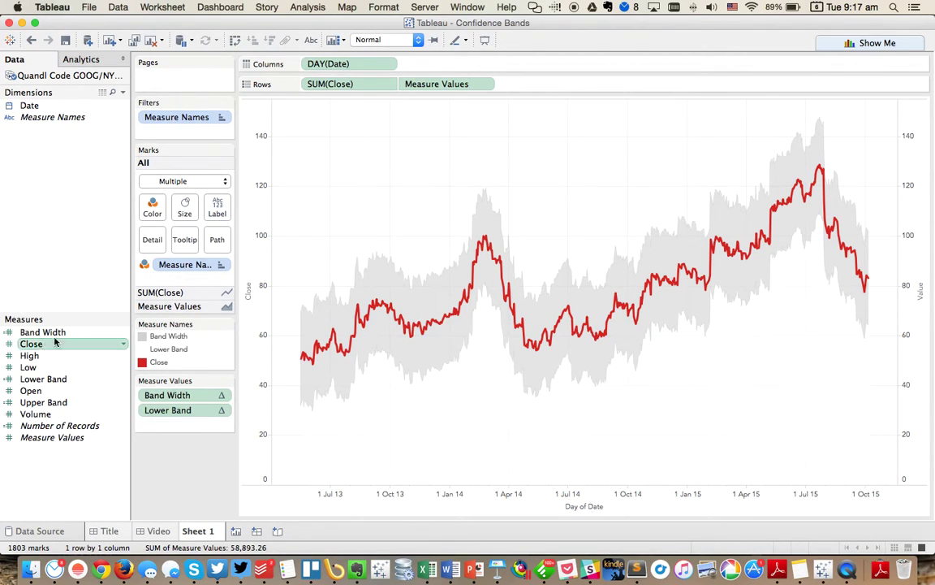
drag(65, 343, 155, 273)
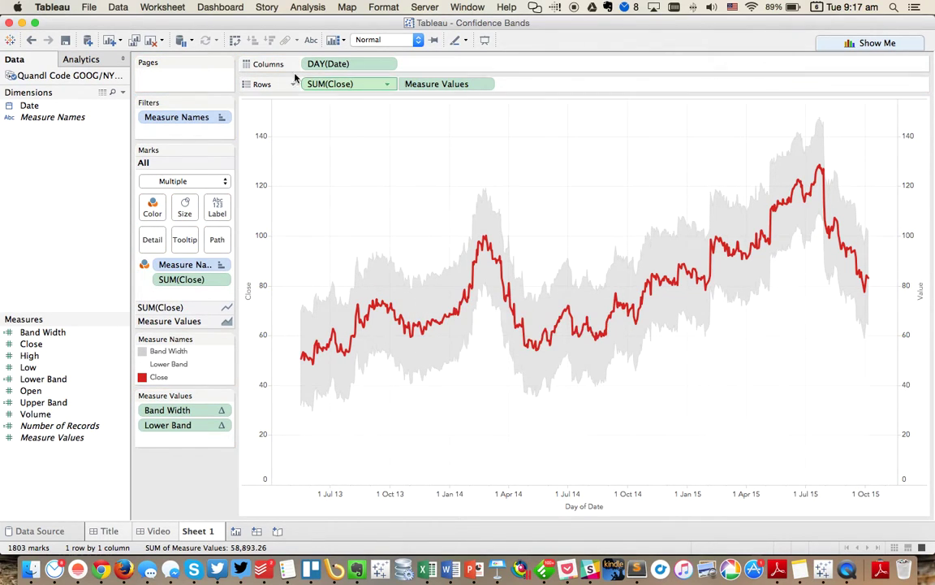
Edit the tooltip: relabel 'Day of Date' as 'Date' and delete the Measure Names line.
click(165, 9)
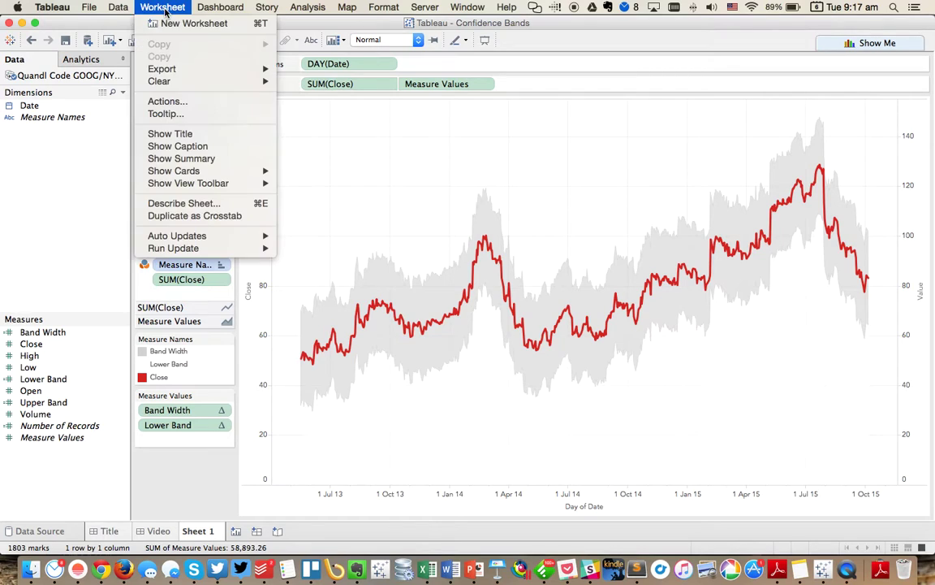
click(379, 221)
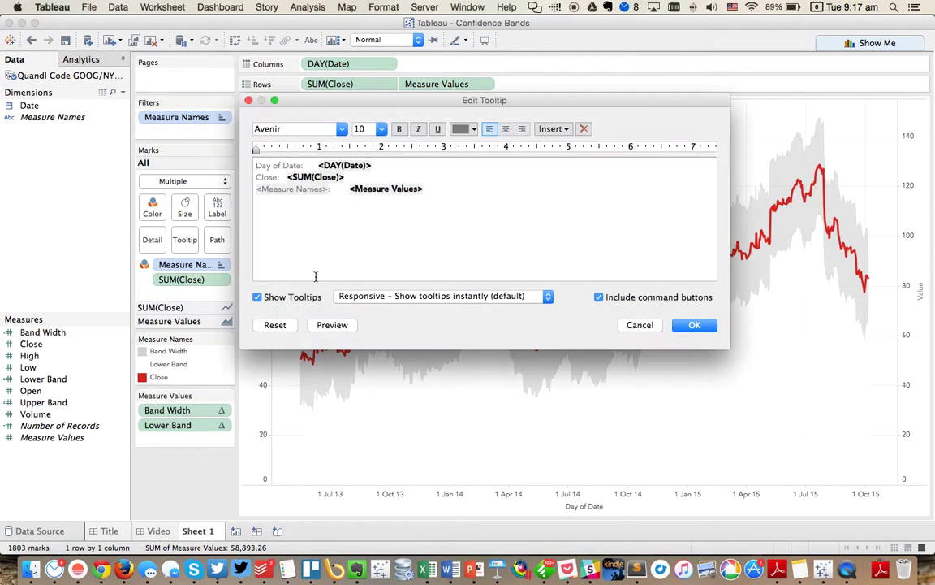
shift+click(301, 166)
text(Date)
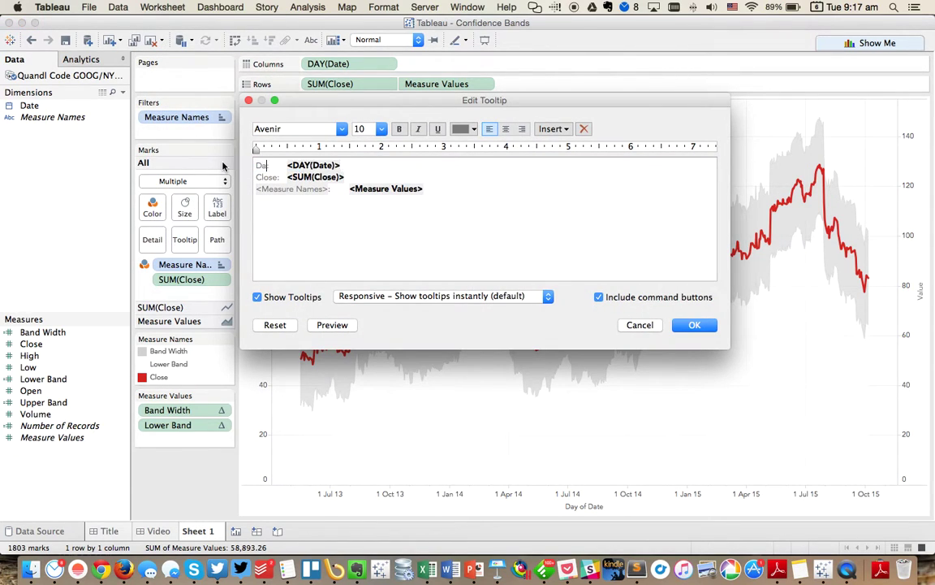
click(362, 167)
key(shift+Down)
key(BackSpace)
click(692, 324)
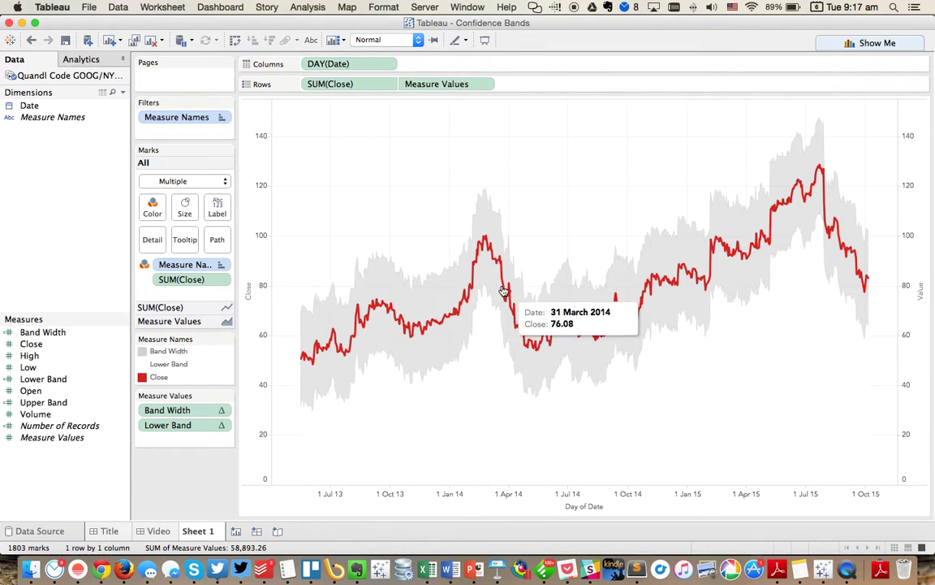
Set the sheet's row and column dividers to None in the Borders formatting.
right_click(351, 210)
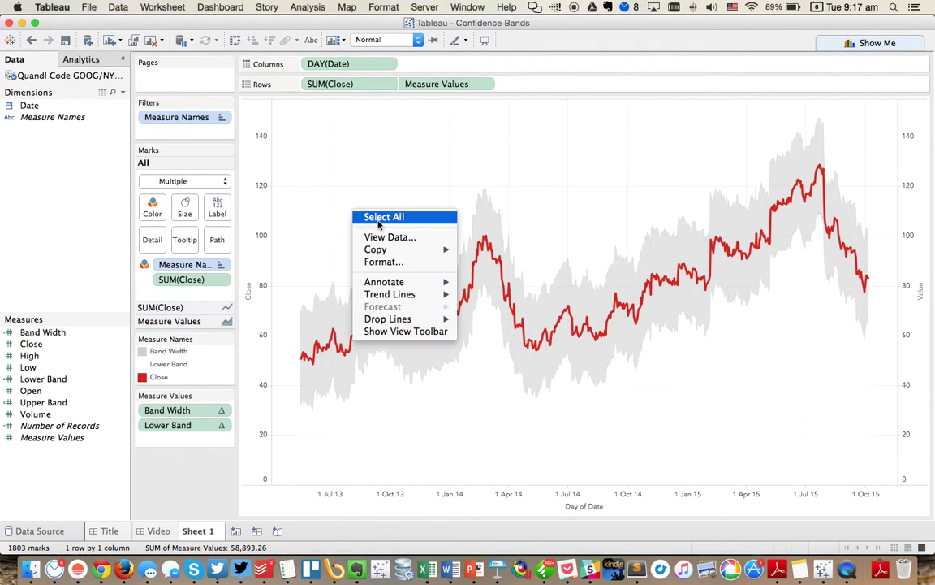
click(365, 165)
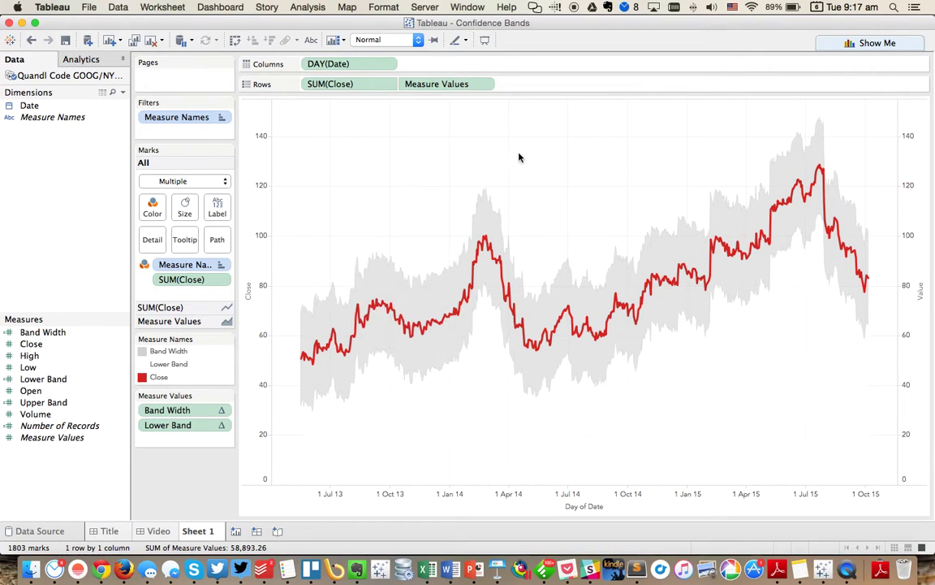
right_click(591, 171)
click(621, 215)
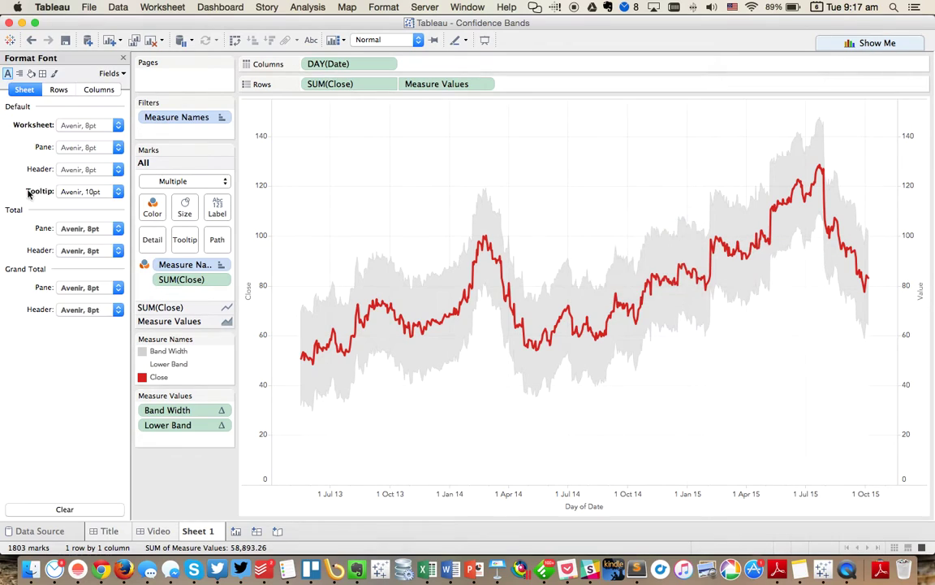
click(43, 74)
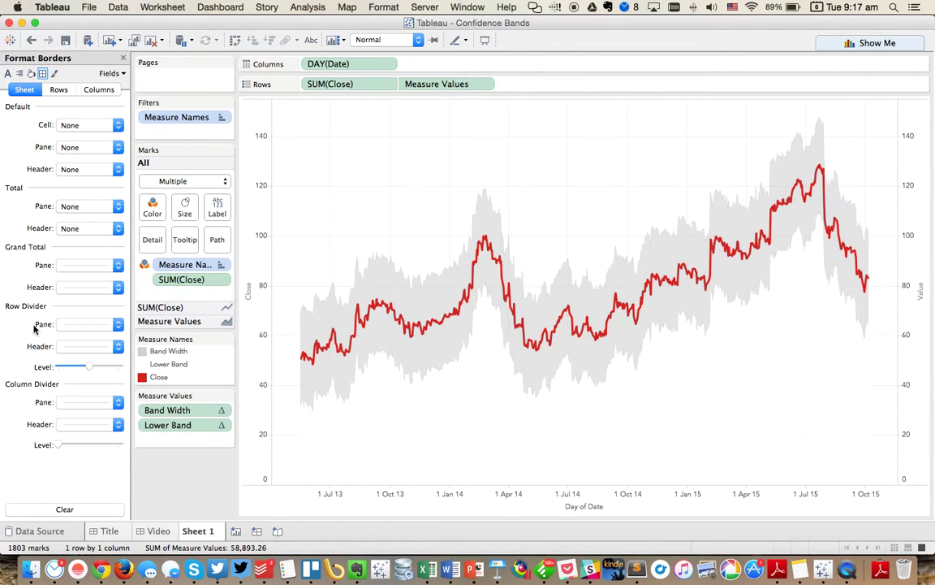
click(91, 324)
click(98, 344)
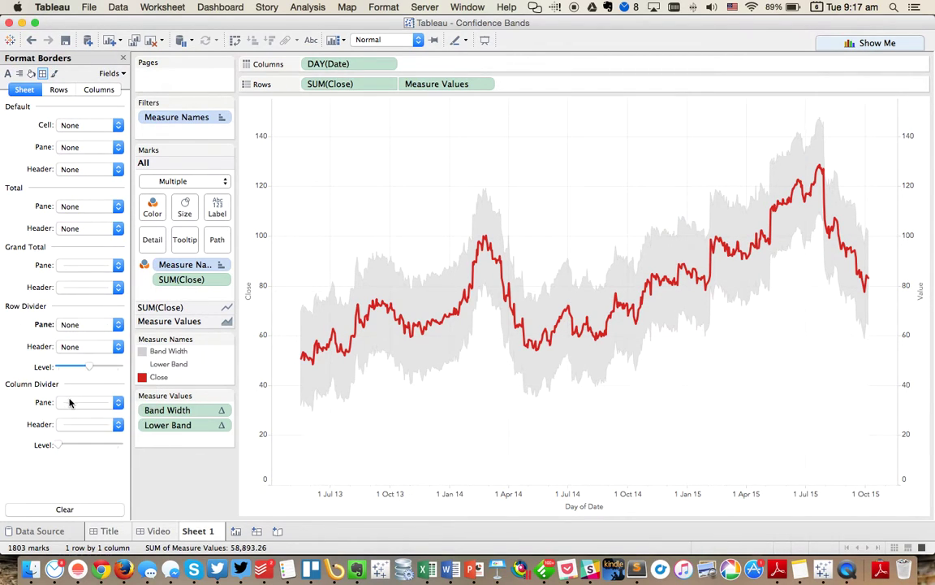
click(70, 403)
click(106, 229)
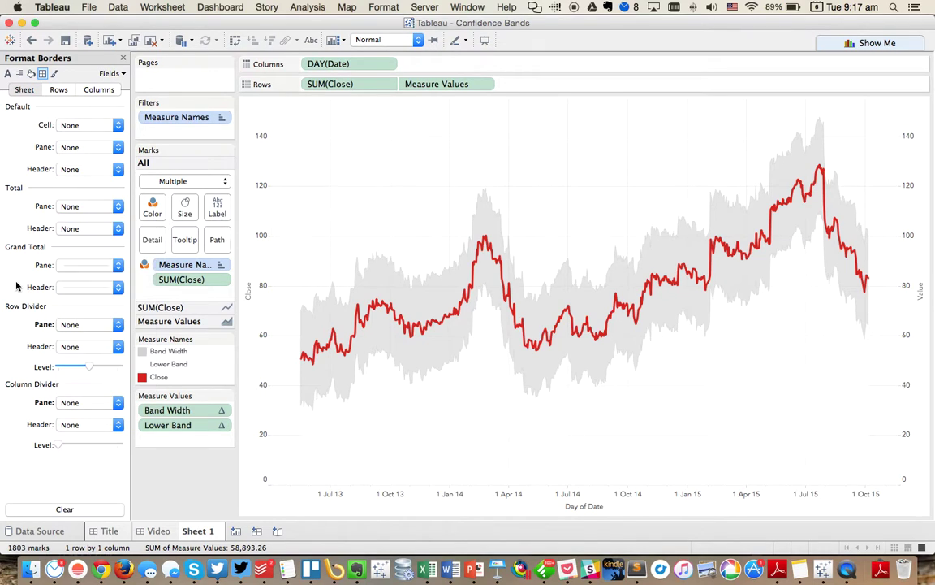
Make the chart's grid lines dashed.
click(55, 73)
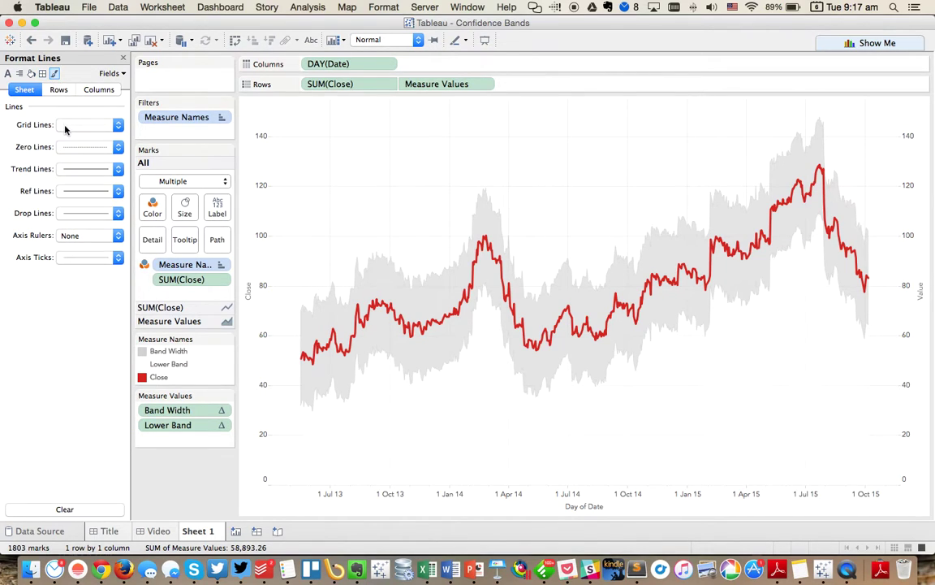
click(85, 125)
click(83, 173)
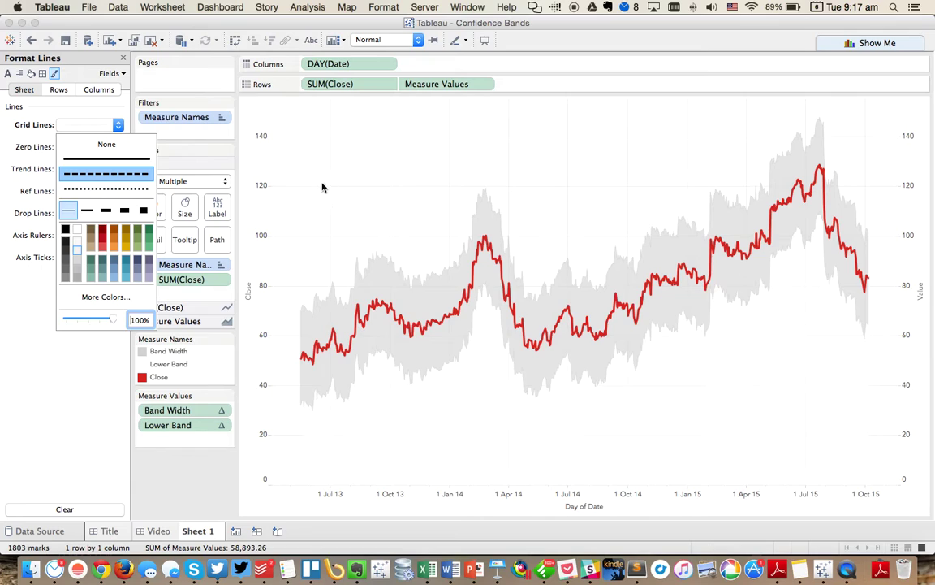
click(373, 185)
Change which marks draw on top from the right axis and widen the axis area.
right_click(911, 201)
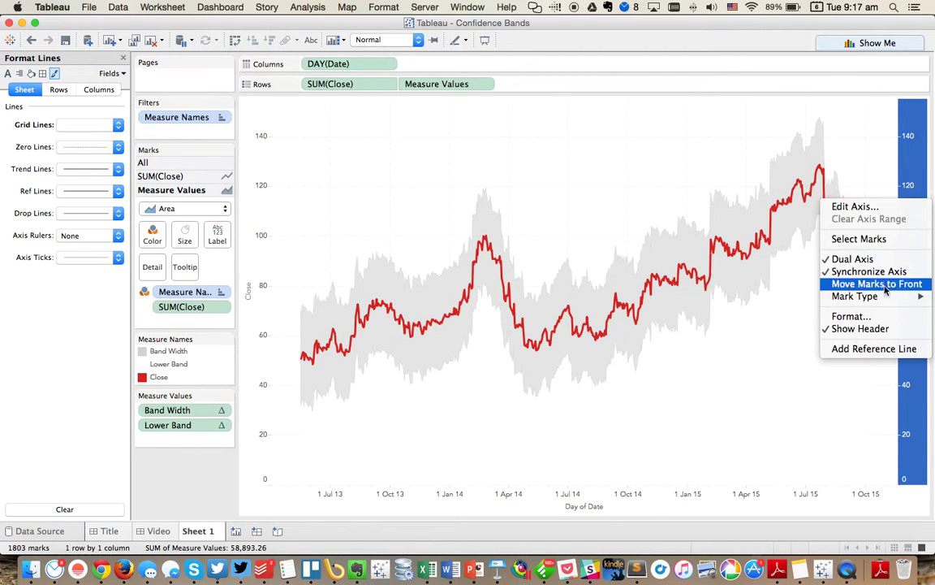
click(878, 328)
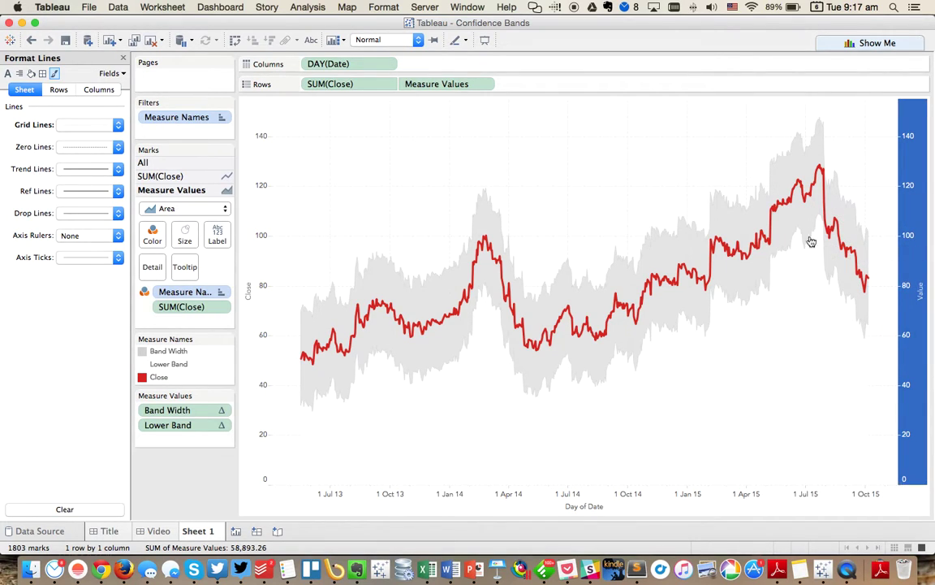
click(816, 140)
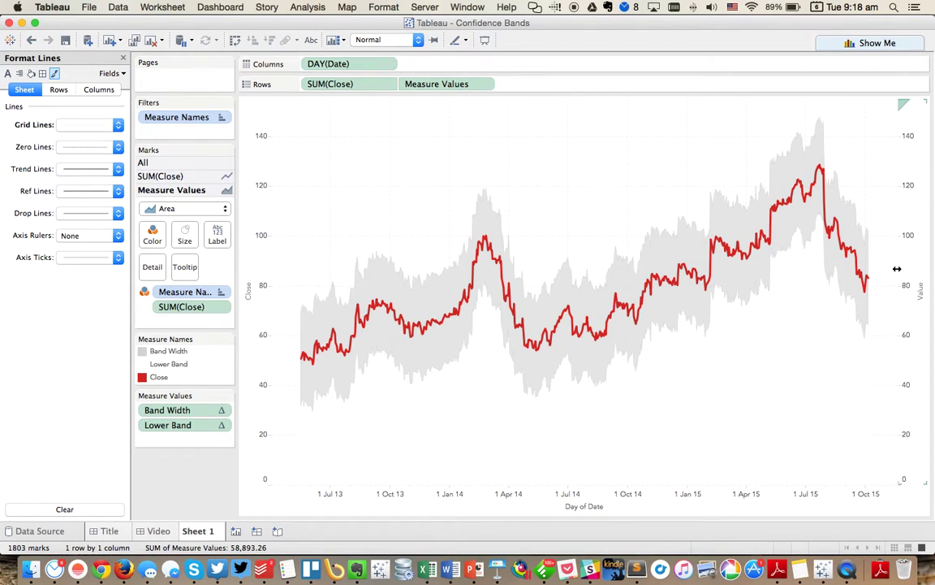
drag(897, 268, 910, 267)
Retitle the right-hand axis 'Close' and reset the view.
mouse_move(823, 188)
double_click(912, 216)
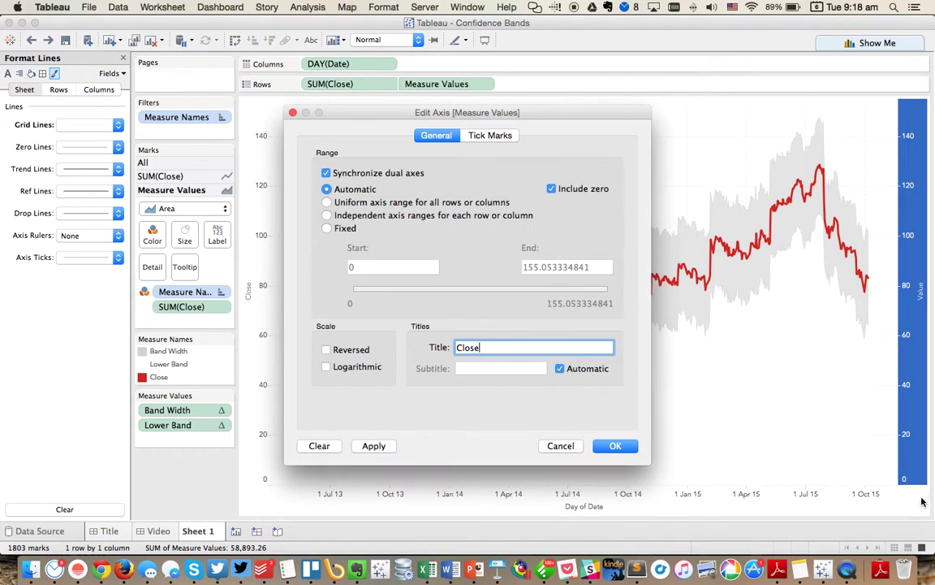
click(624, 445)
scroll(582, 246, up, 3)
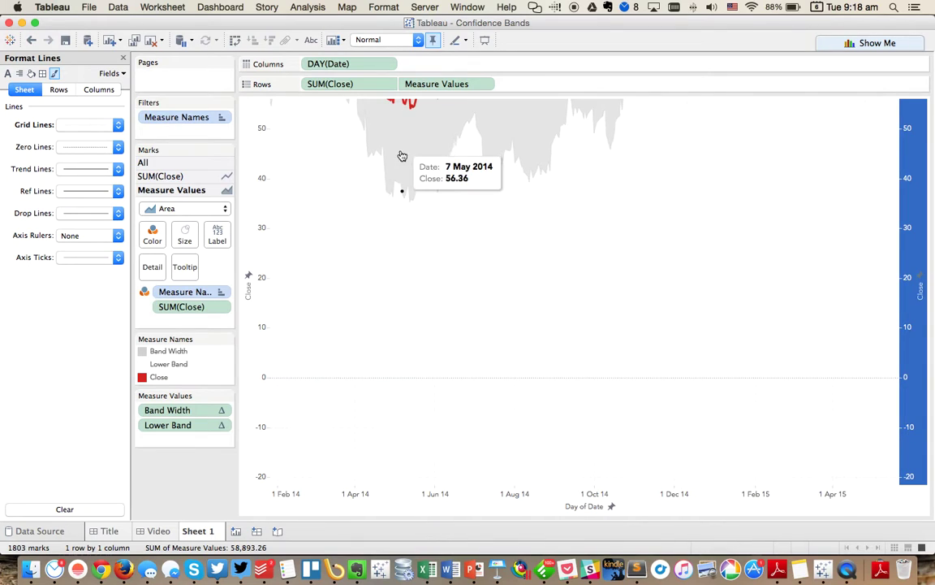
key(super+z)
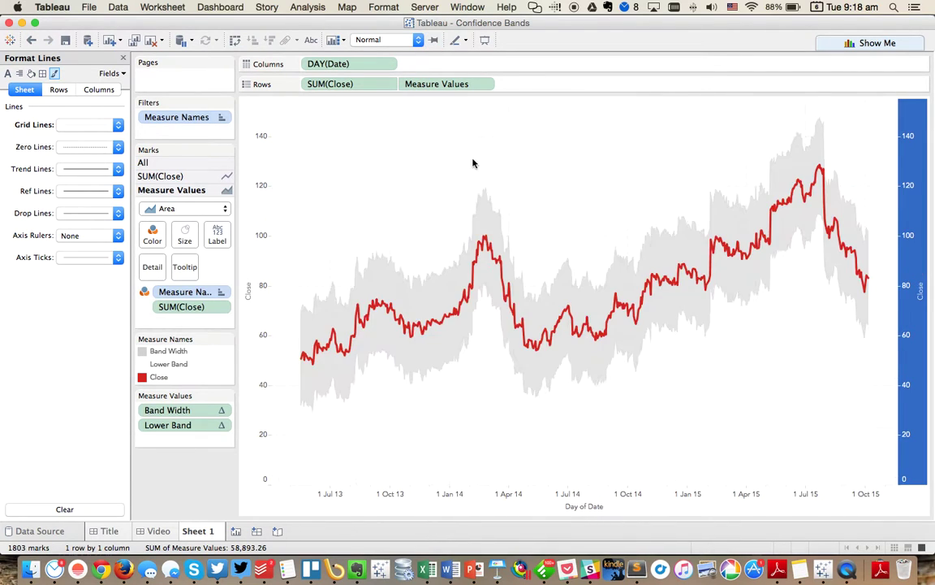
Close the Format pane and rename Sheet 1 to 'Closing Price'.
click(123, 58)
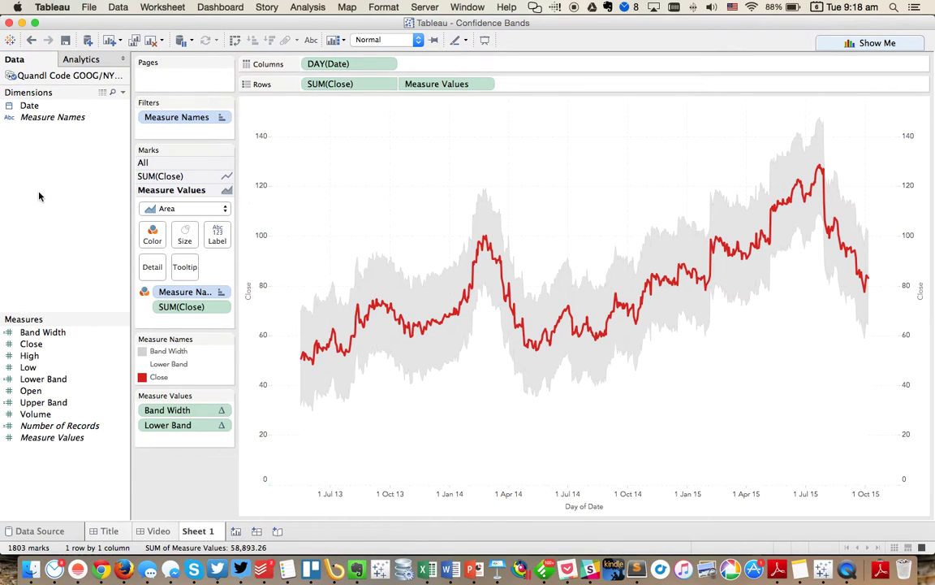
double_click(195, 530)
text(CLosing Price)
key(Return)
Duplicate the Closing Price sheet as Sheet 2.
right_click(196, 536)
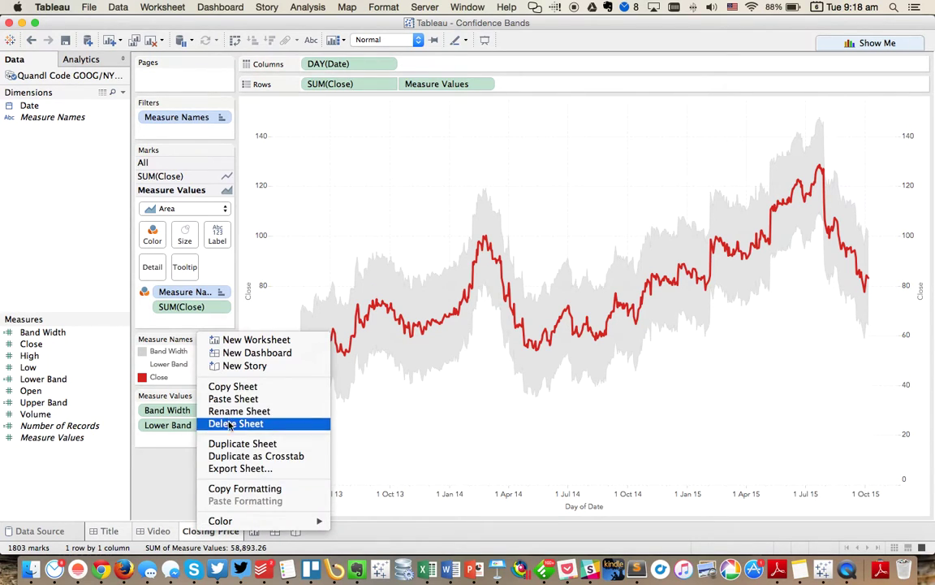
click(231, 449)
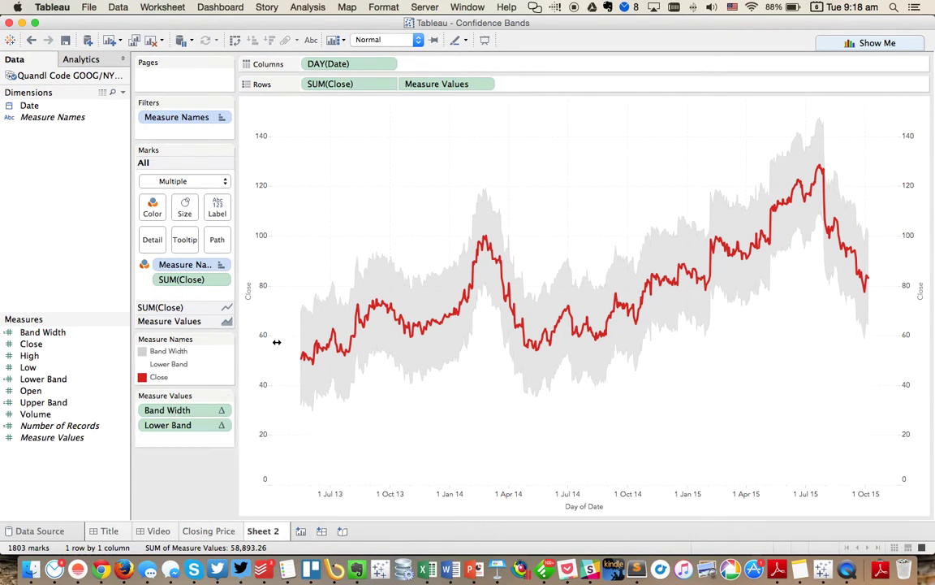
mouse_move(380, 350)
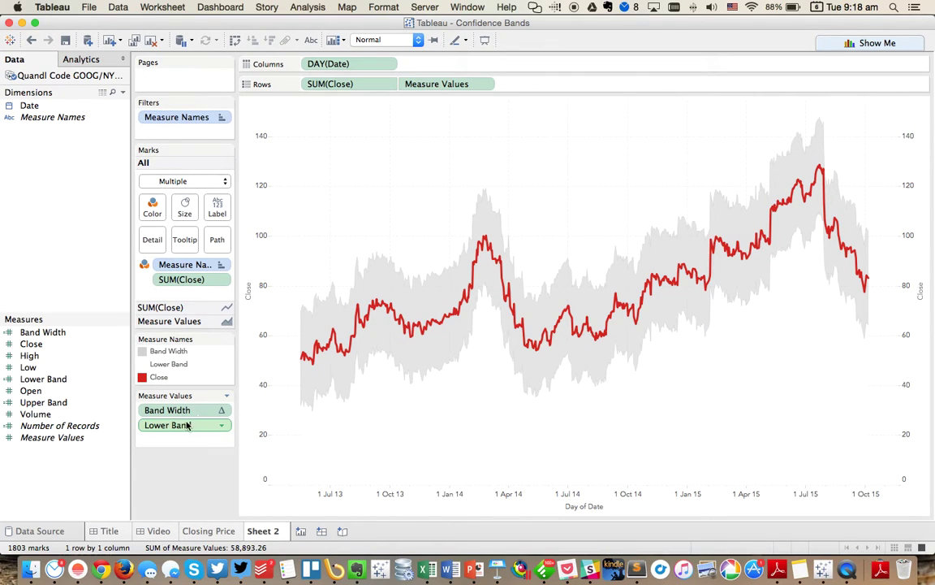
Review the Lower Band calculation's WINDOW_STDEV formula without changing it.
right_click(49, 380)
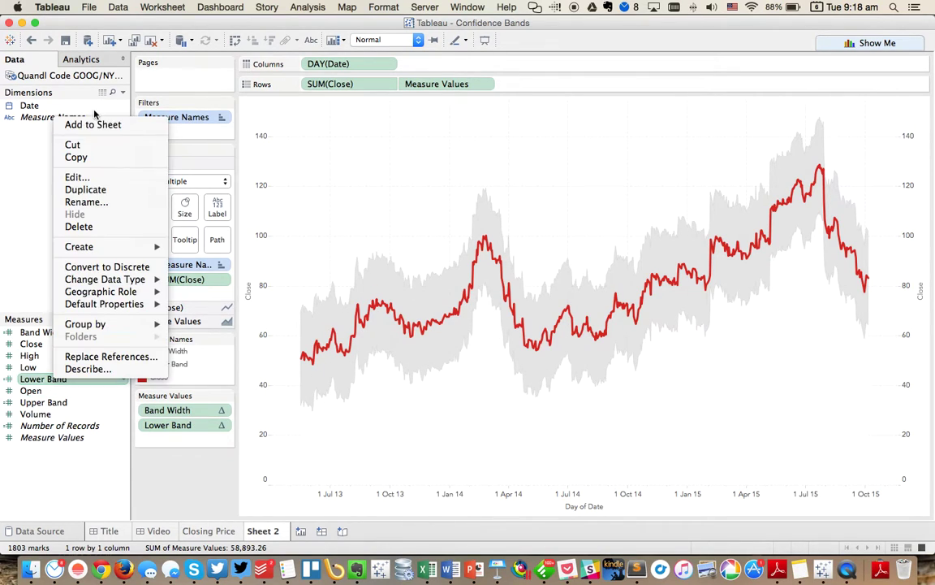
click(77, 176)
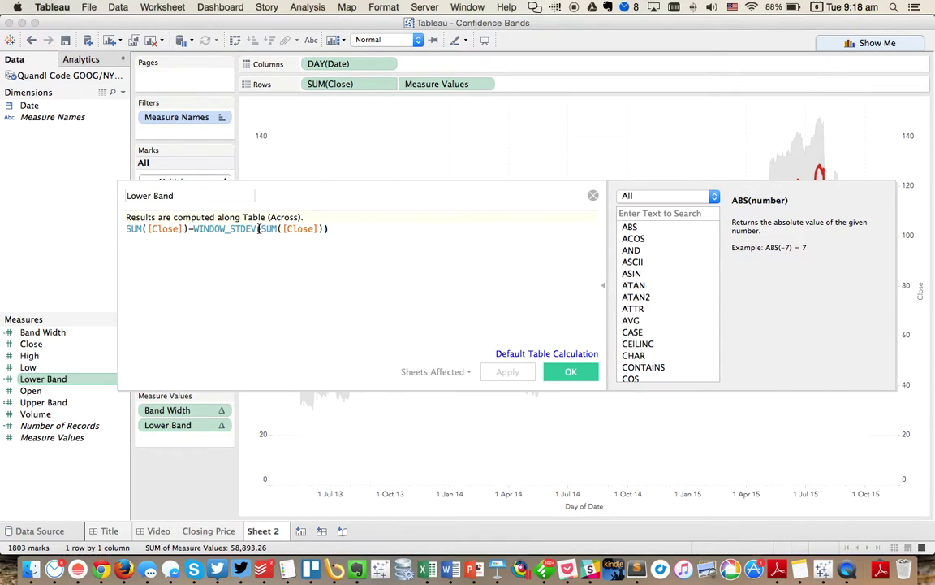
drag(193, 228, 396, 276)
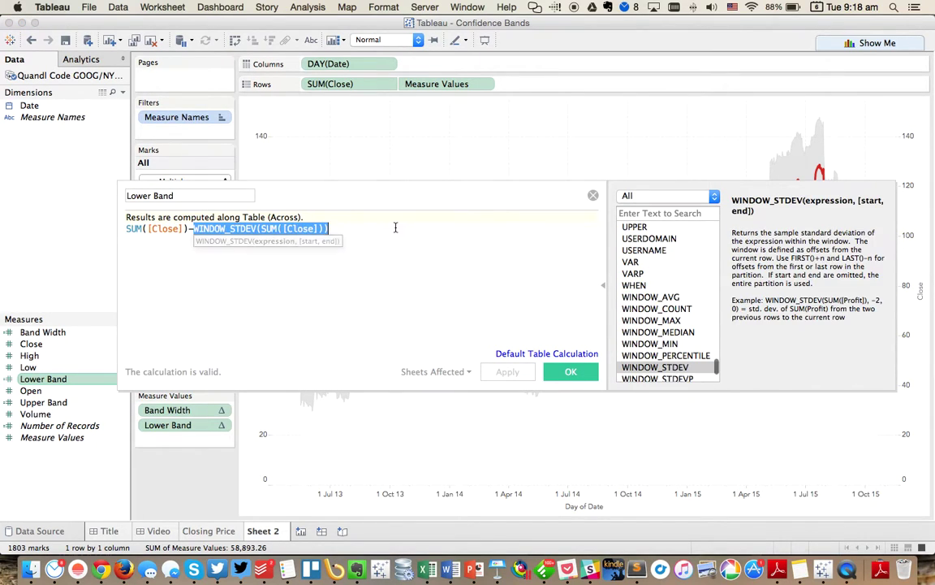
click(396, 276)
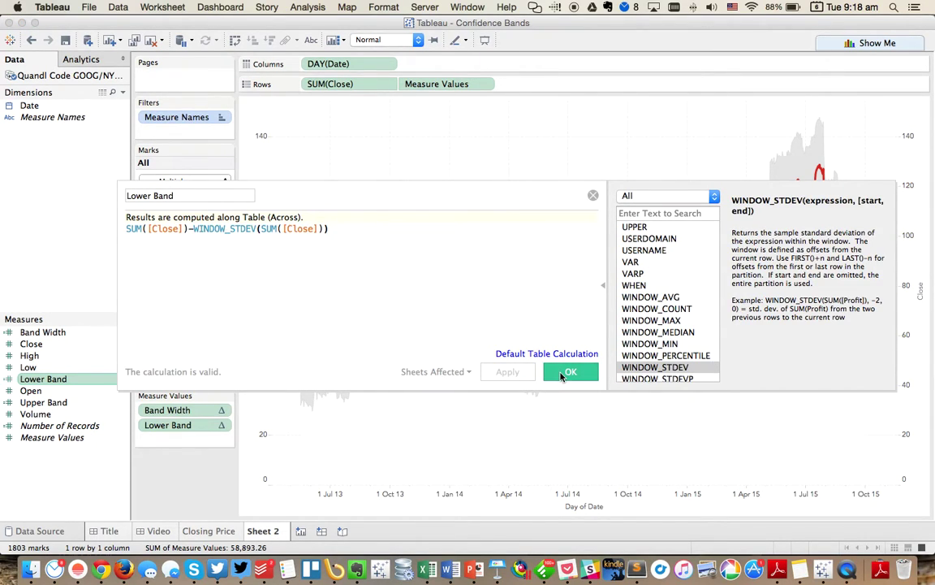
click(560, 375)
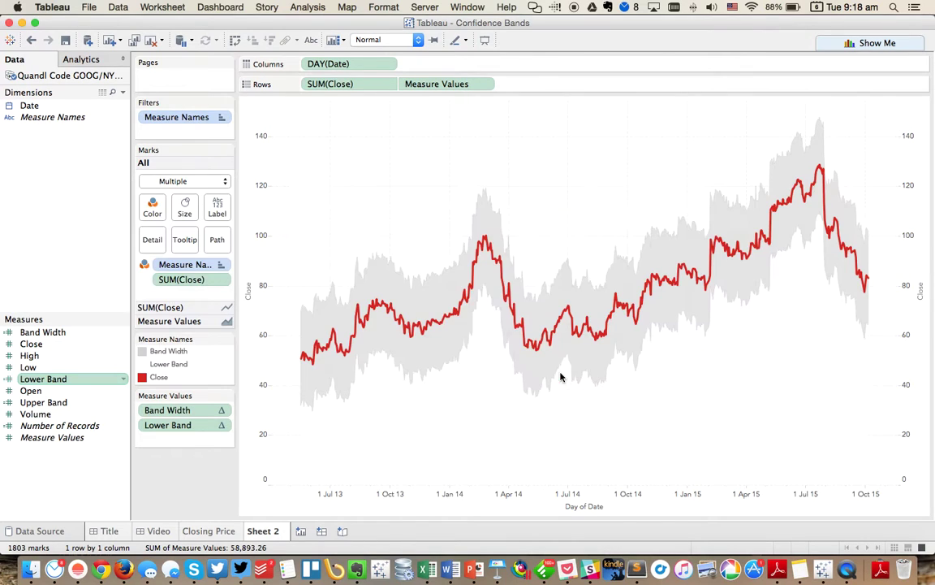
Create a new parameter named Standard Deviations.
right_click(37, 248)
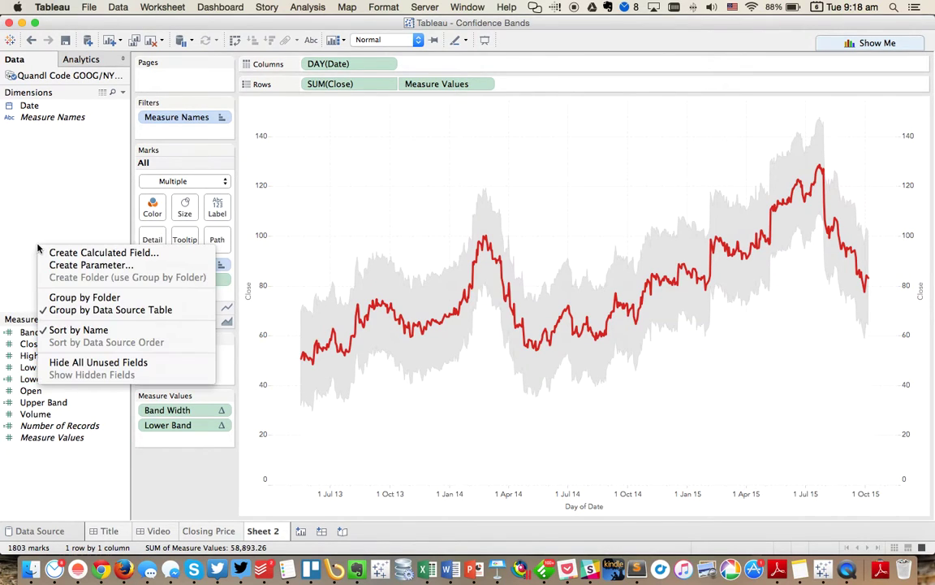
click(89, 265)
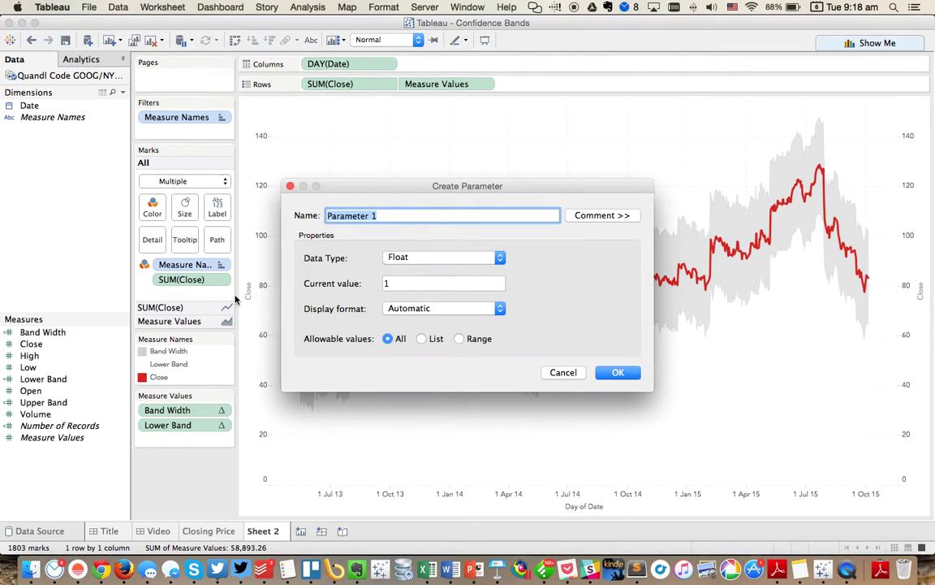
text(How many Standar)
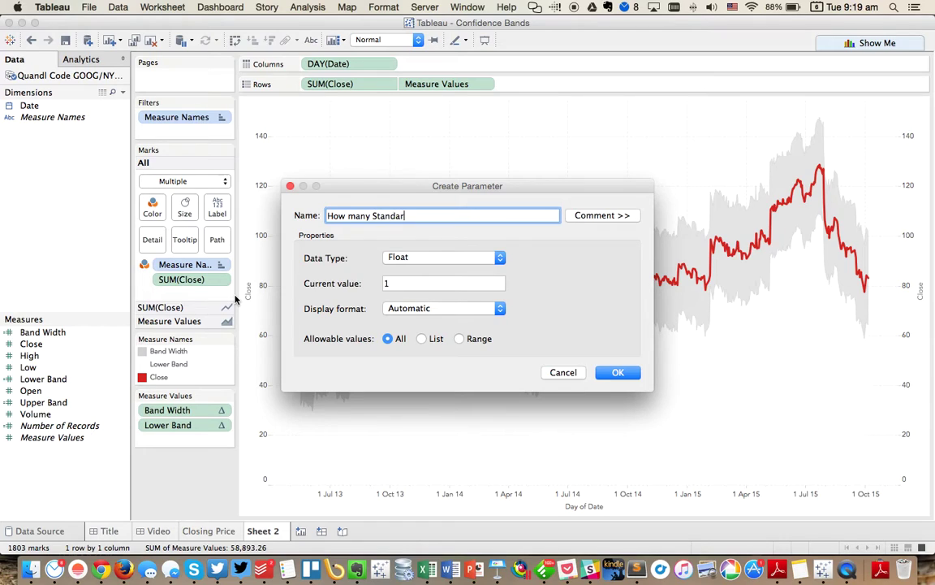
text(d)
key(super+a)
text(S)
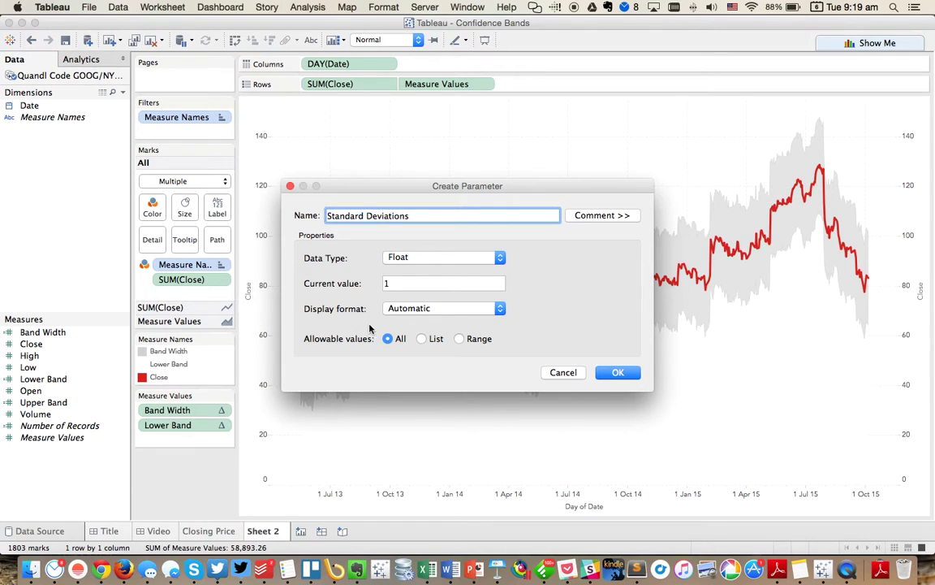
Make the parameter an integer ranging from 1 to 5 in steps of 1.
click(401, 259)
click(401, 269)
click(459, 339)
click(320, 387)
click(309, 412)
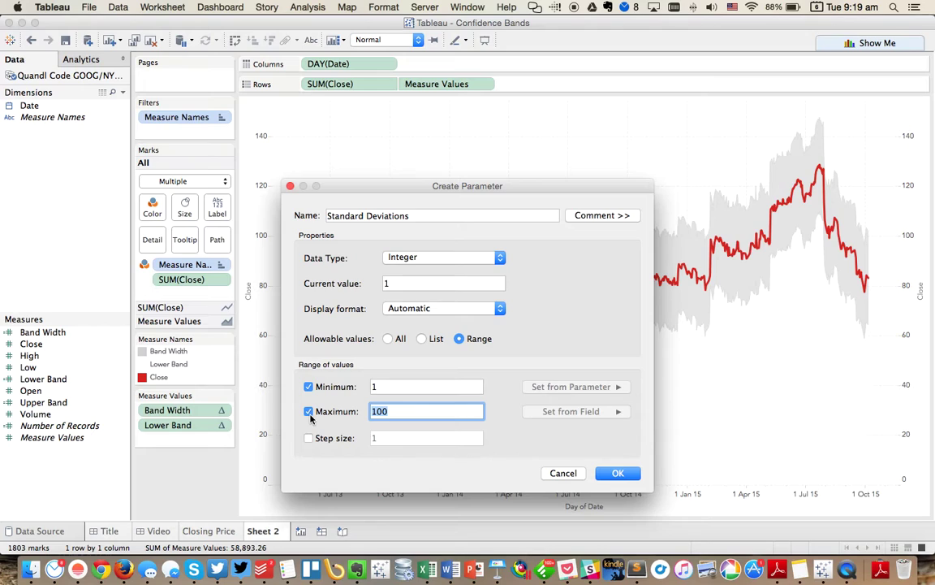
text(5)
click(322, 438)
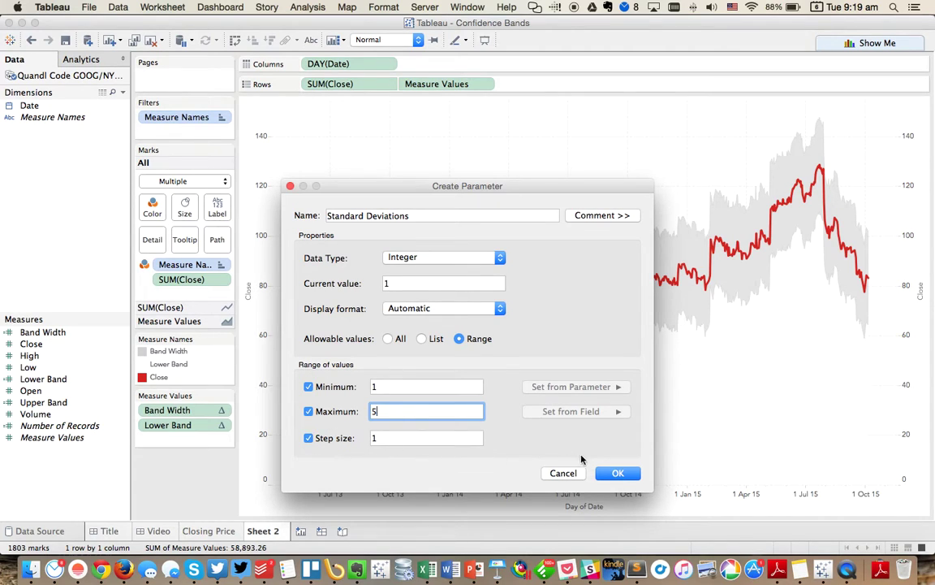
key(Return)
Show the Standard Deviations parameter control and test it at 3 before returning to 1.
right_click(61, 512)
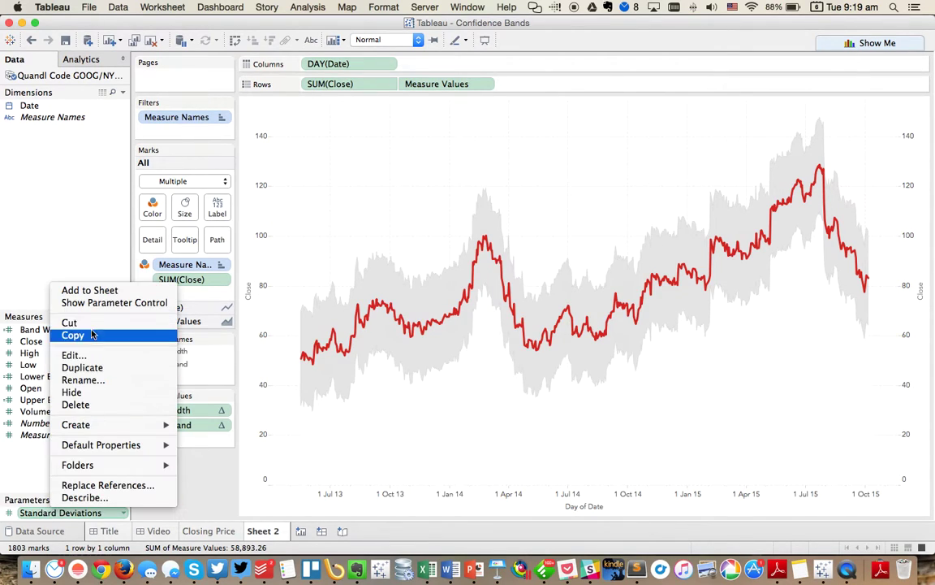
click(96, 304)
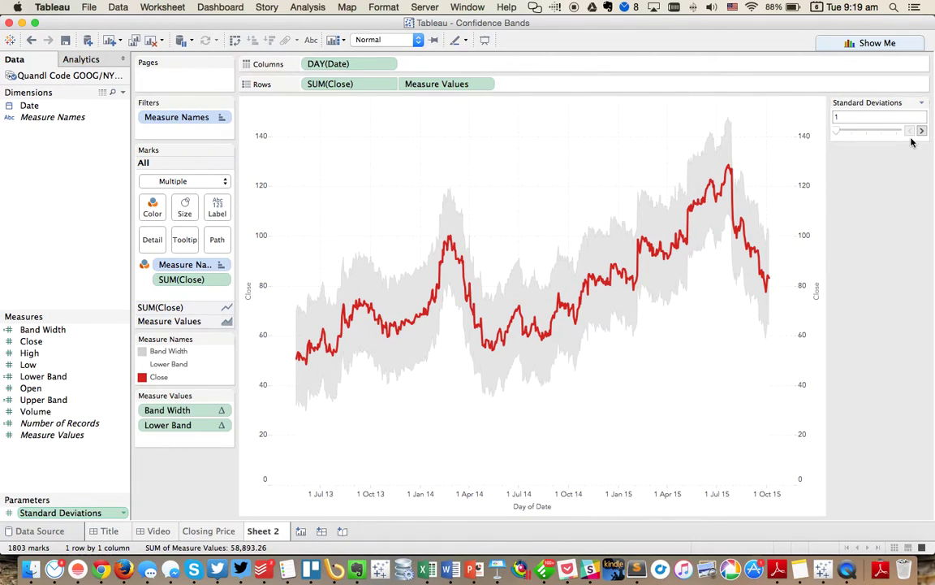
click(923, 132)
click(923, 132)
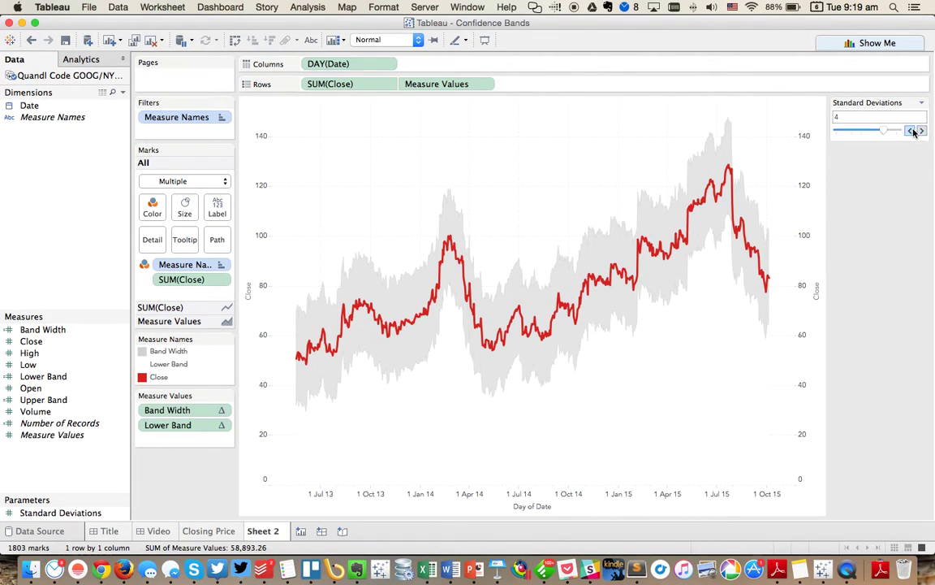
click(911, 131)
click(912, 131)
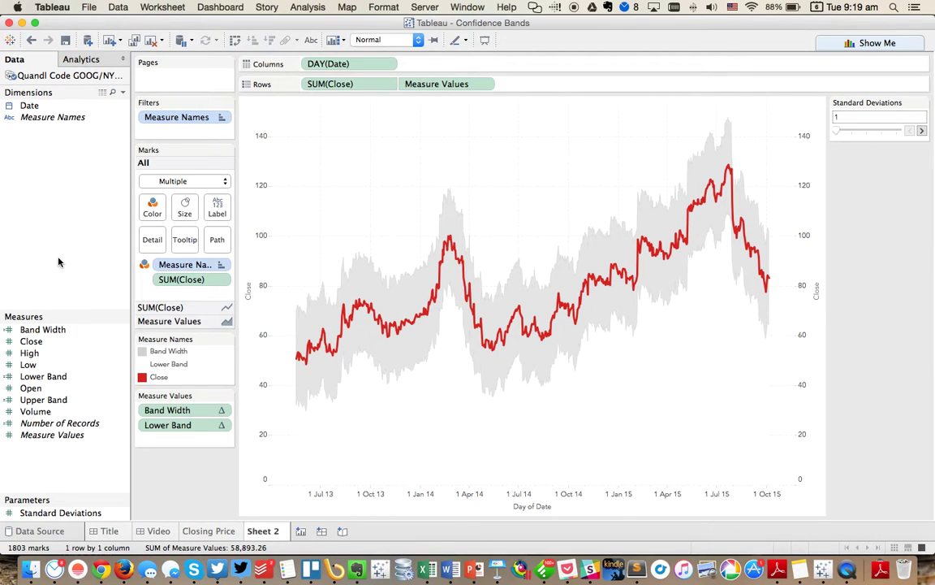
On Sheet 2, duplicate the Lower Band, Upper Band and Band Width fields together.
click(230, 531)
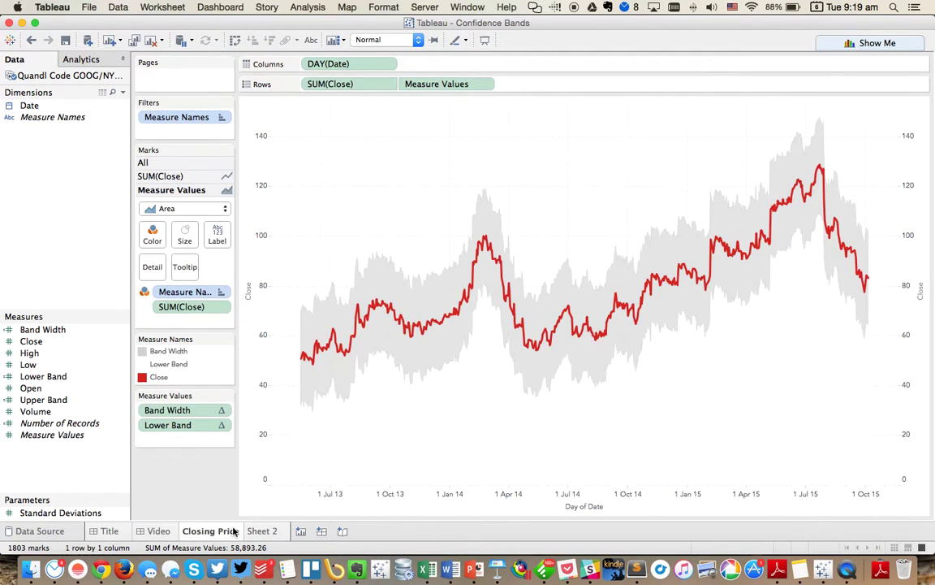
click(258, 531)
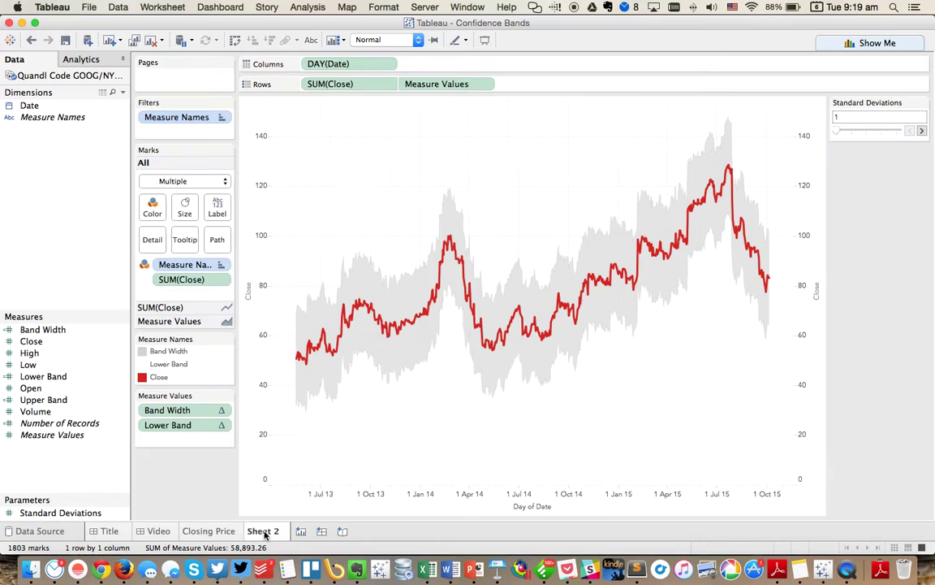
click(49, 375)
super+click(45, 399)
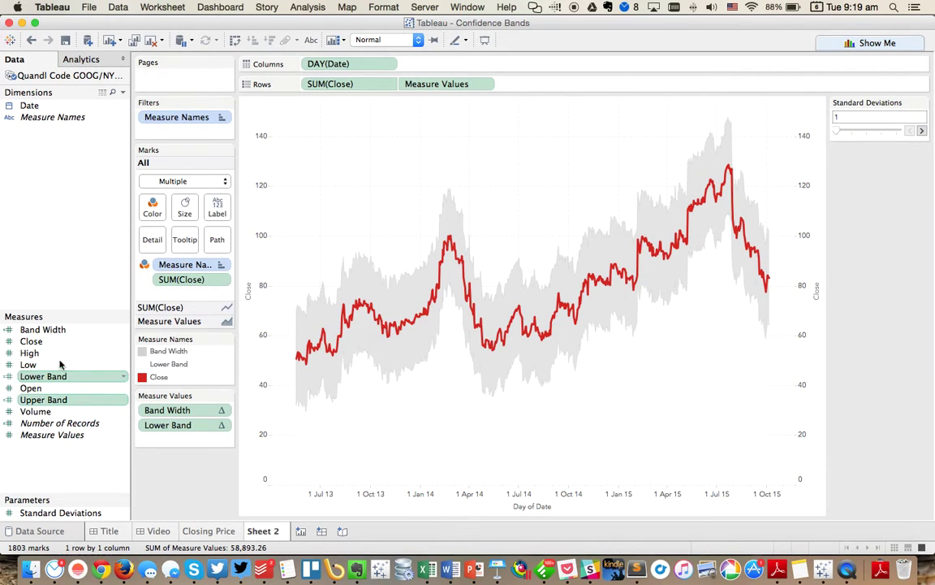
super+click(60, 329)
right_click(59, 329)
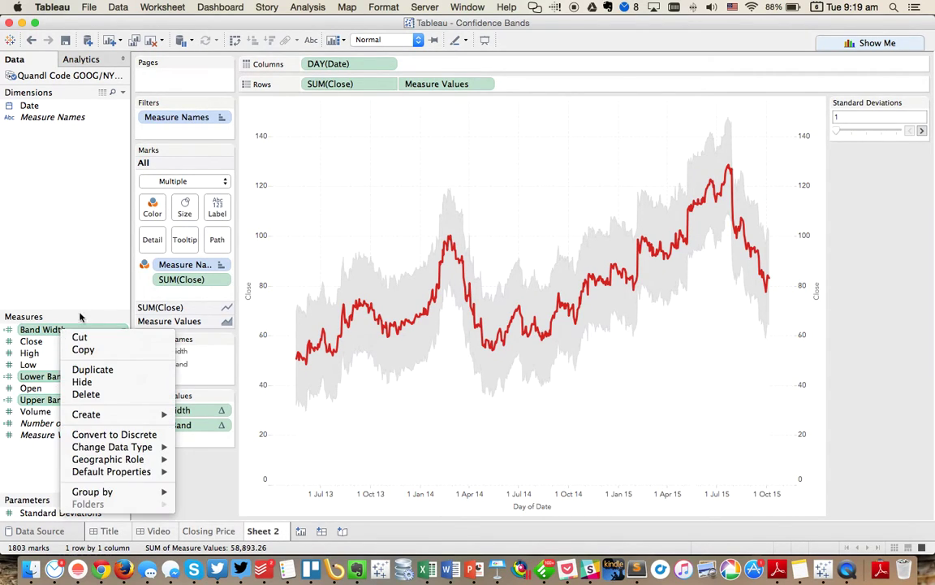
click(94, 368)
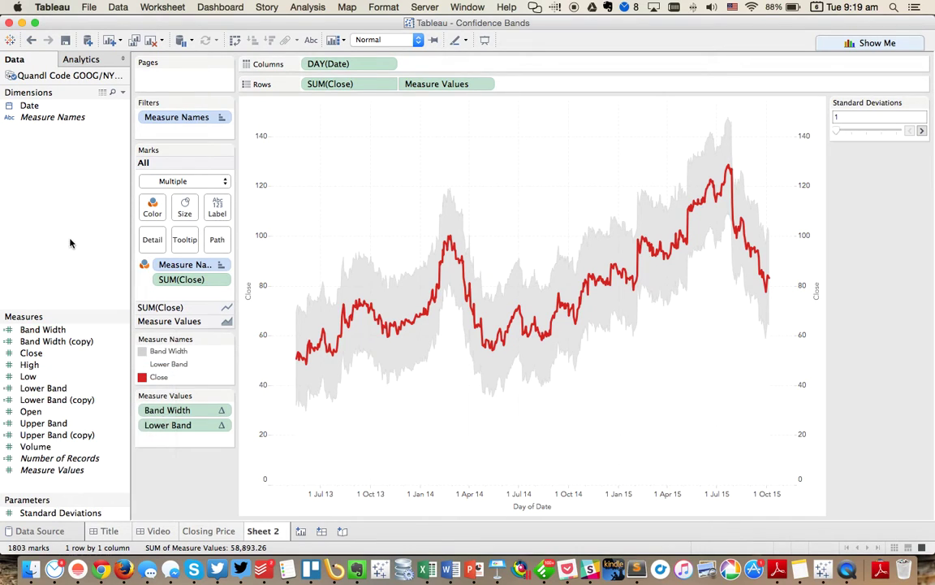
right_click(59, 342)
key(Escape)
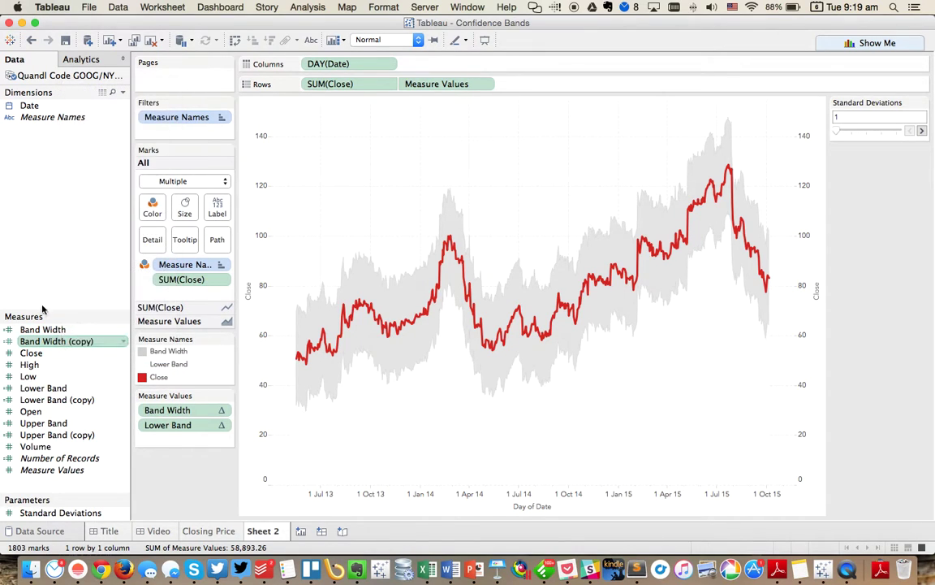
Open Lower Band (copy) for editing and rename it Lower Band (user).
click(55, 399)
right_click(55, 399)
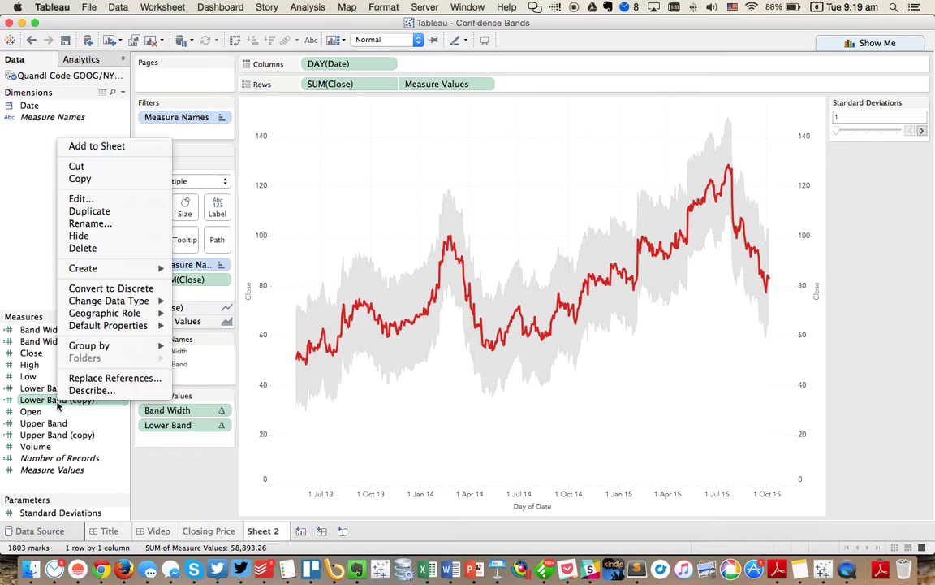
click(81, 199)
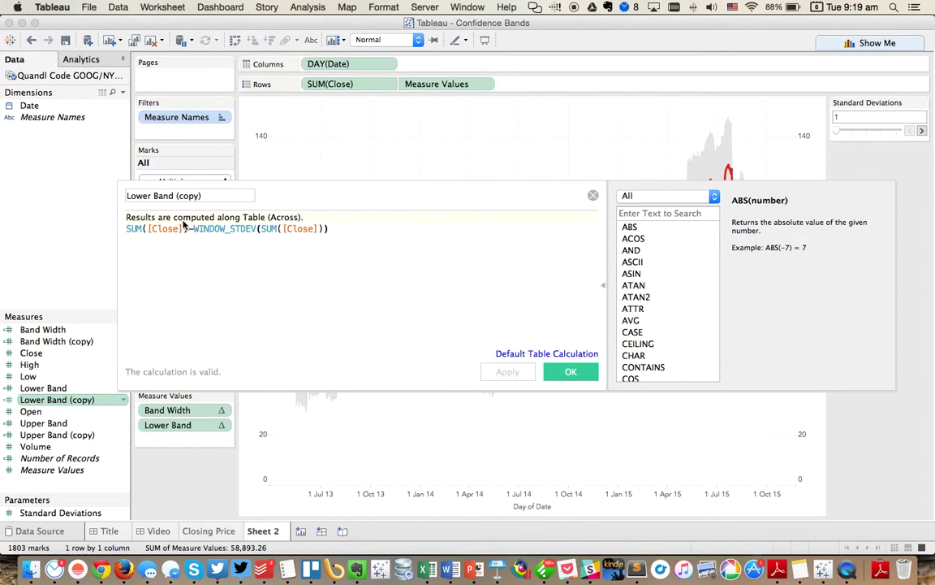
drag(177, 195, 244, 195)
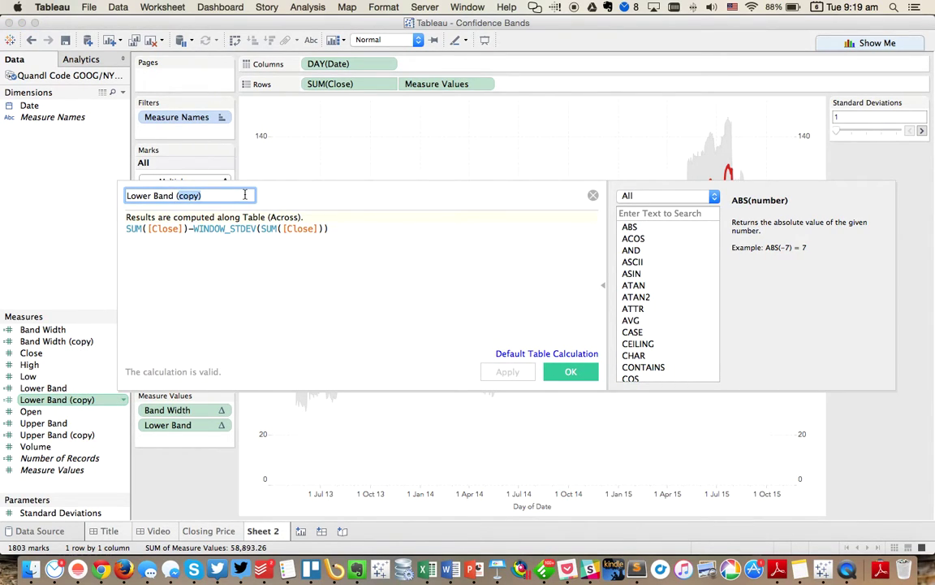
text((user)
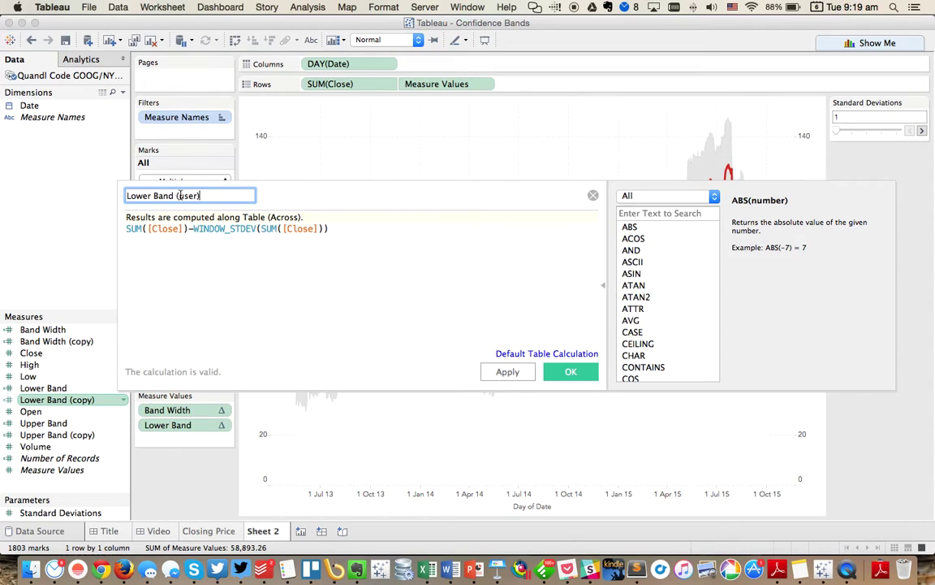
Multiply WINDOW_STDEV by [Standard Deviations] in the formula and save the calculation.
click(192, 228)
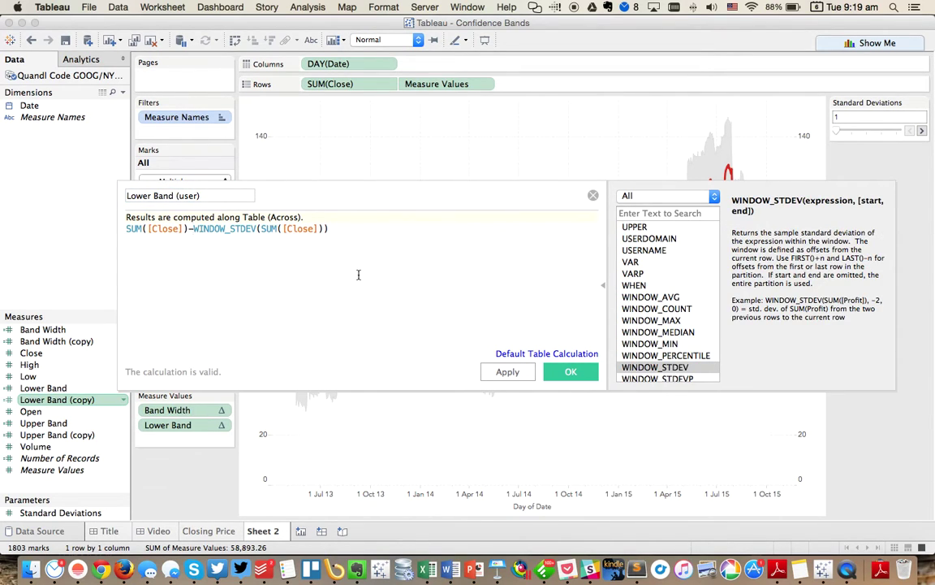
text([stan)
key(Return)
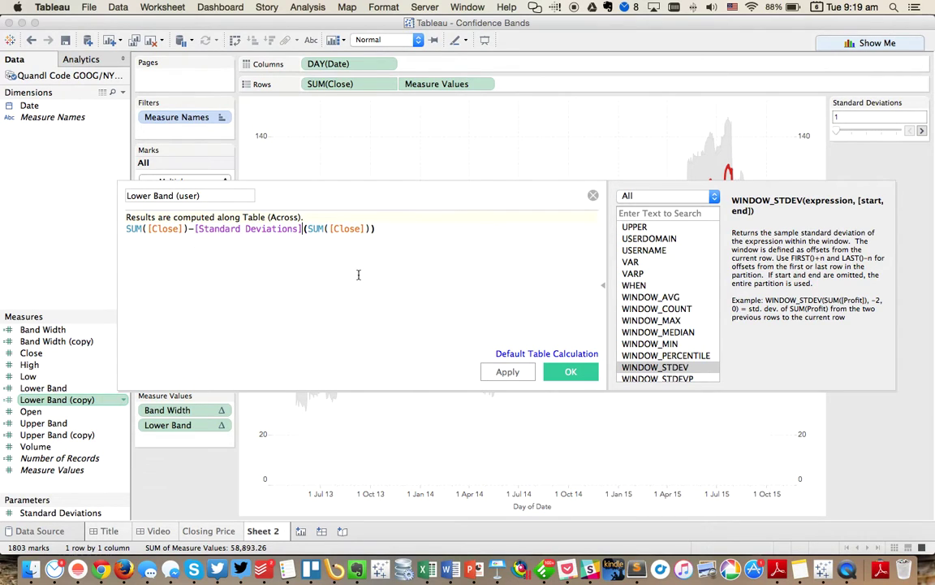
text(*win)
key(Down)
key(Down)
key(Down)
key(Down)
key(Down)
key(Down)
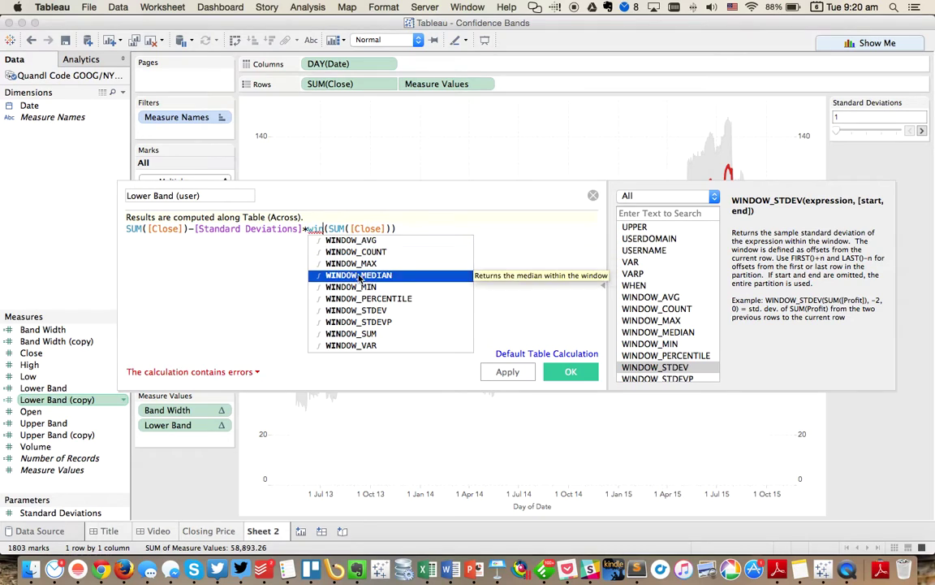
key(Return)
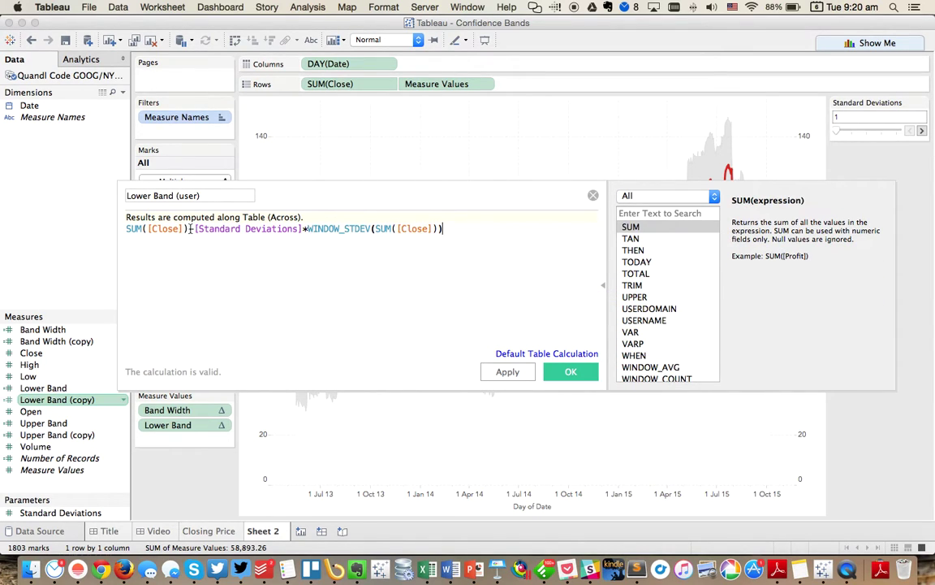
drag(191, 230, 307, 230)
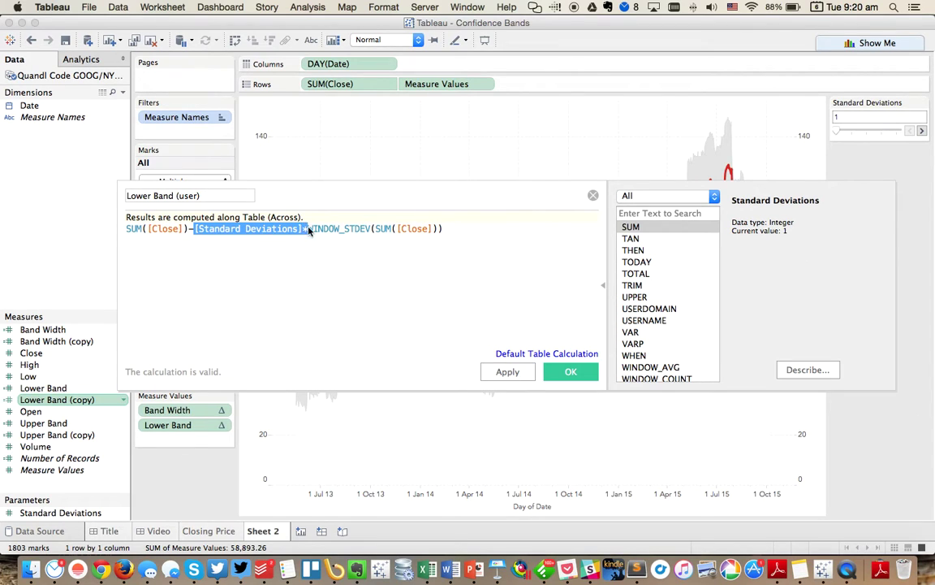
click(548, 372)
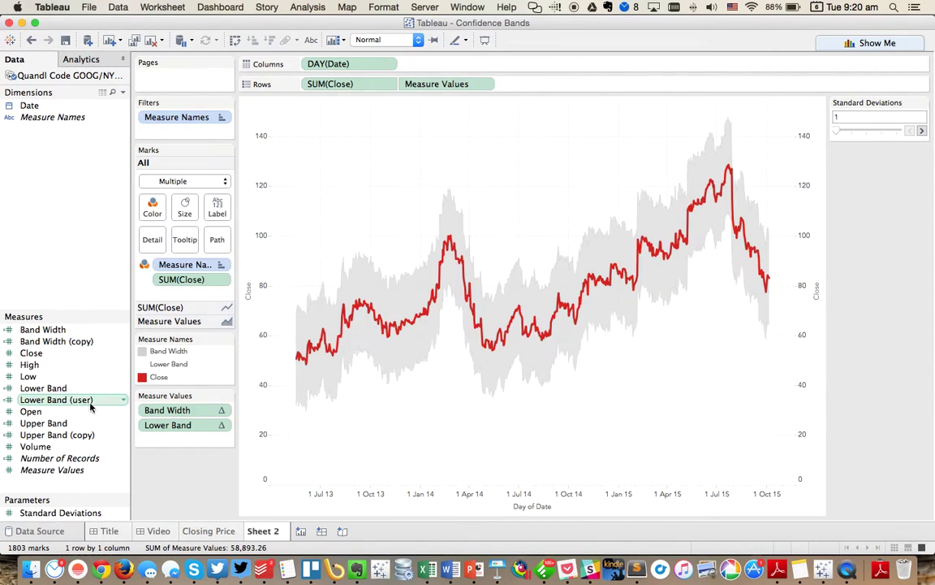
click(64, 434)
Rename Upper Band (copy) to Upper Band (user) and multiply its deviation by [Standard Deviations].
right_click(63, 434)
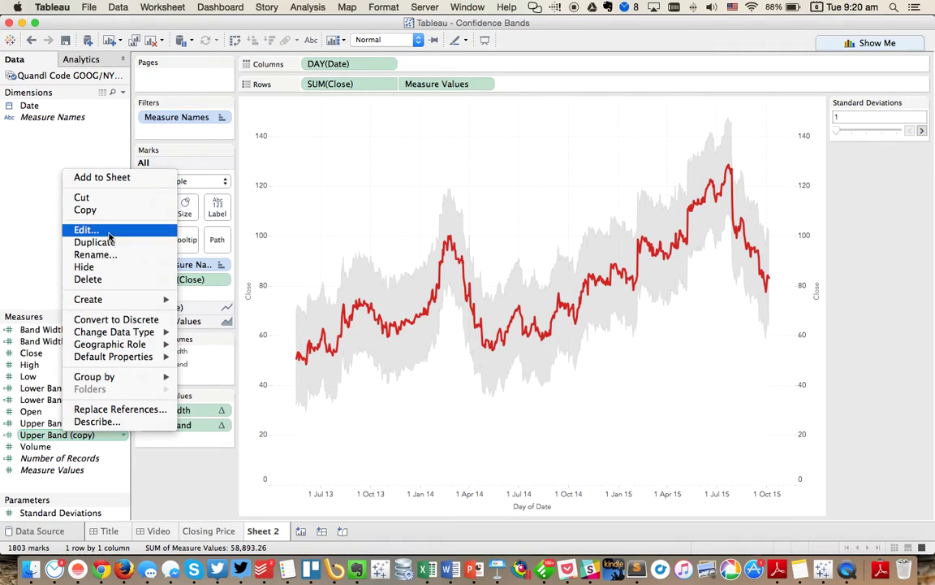
click(108, 232)
click(186, 194)
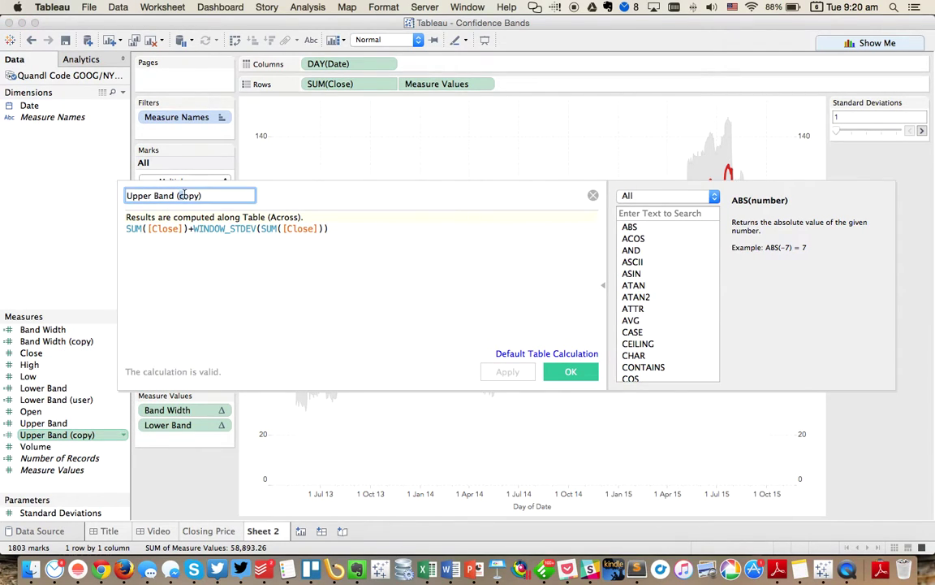
drag(177, 195, 200, 195)
text((user))
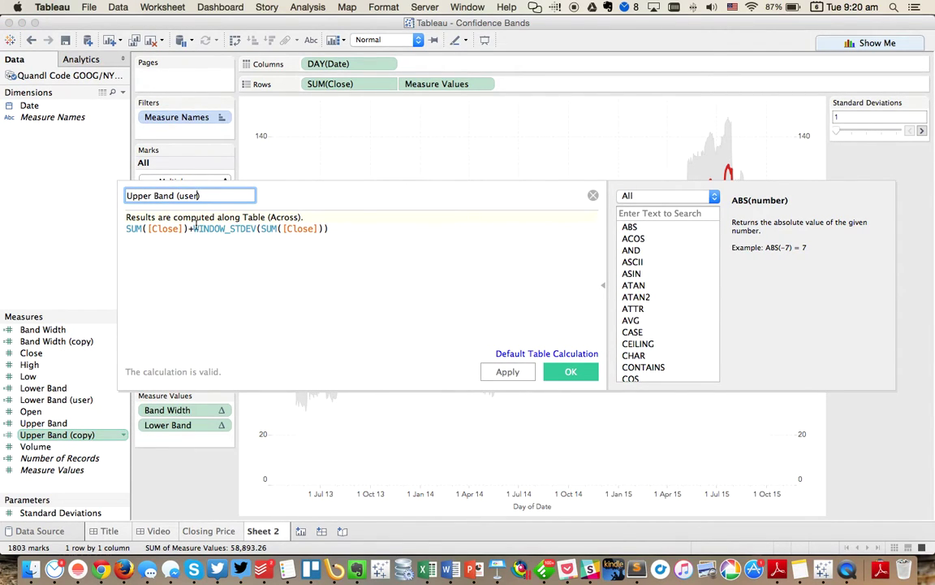
click(195, 228)
text([Standard Deviations]*)
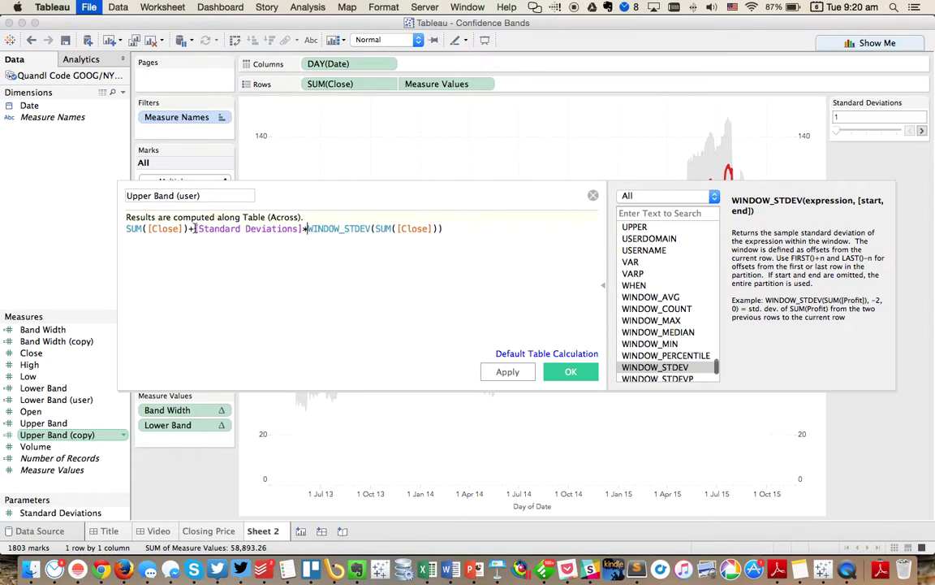
click(555, 372)
Add Upper Band (user) to Measure Values and start editing Band Width (copy).
drag(80, 435, 81, 388)
right_click(60, 341)
click(125, 134)
Rename the copy Band Width (user), then chart it and Lower Band (user) in Measure Values.
click(184, 196)
text(user)
click(569, 372)
drag(57, 344, 185, 415)
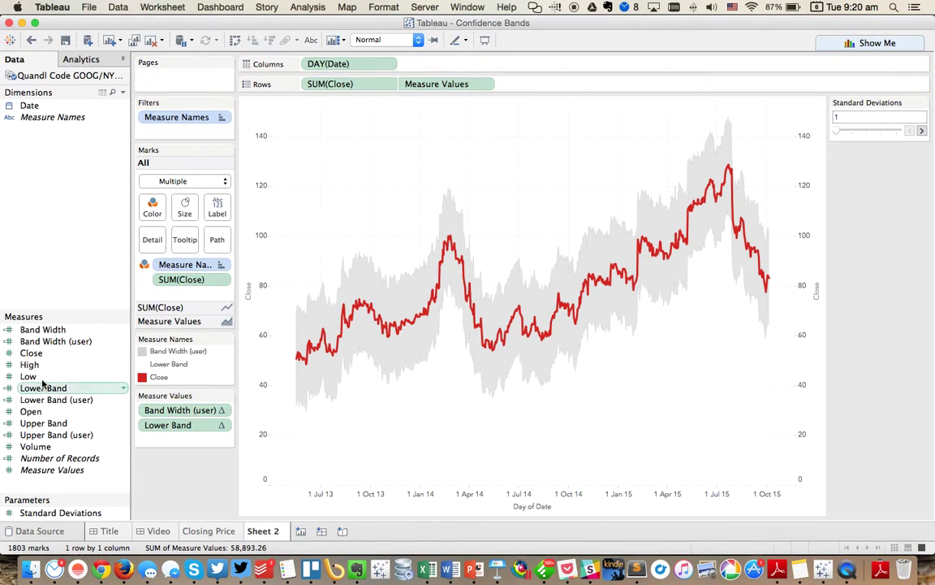
mouse_move(49, 399)
mouse_down()
mouse_move(177, 434)
mouse_move(183, 427)
mouse_up()
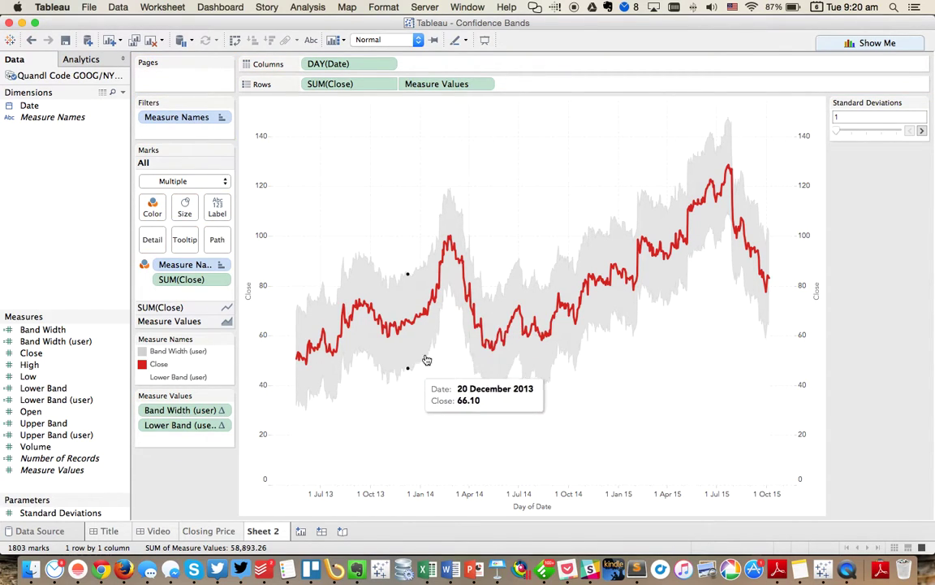
Step Standard Deviations up from 1 to 4, then back down to 2.
click(922, 132)
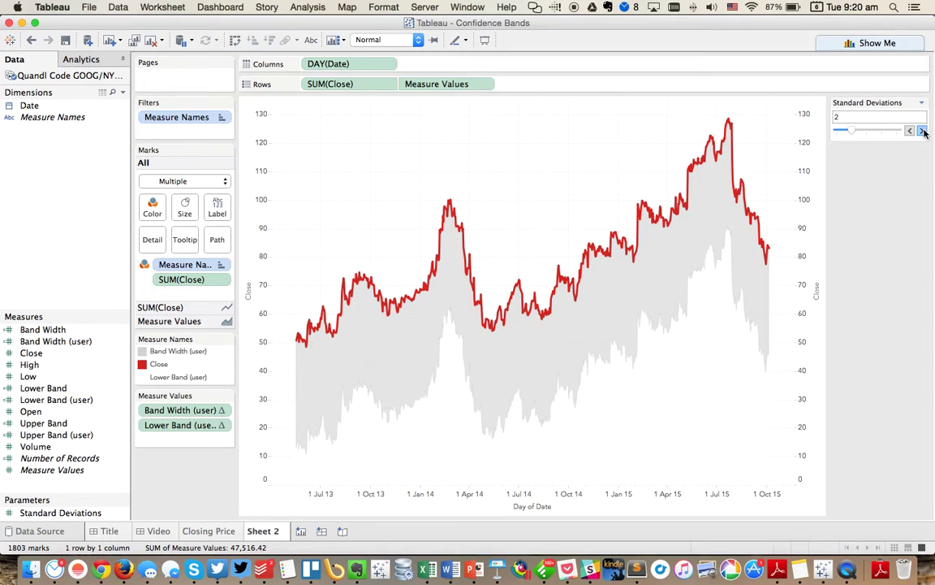
click(923, 131)
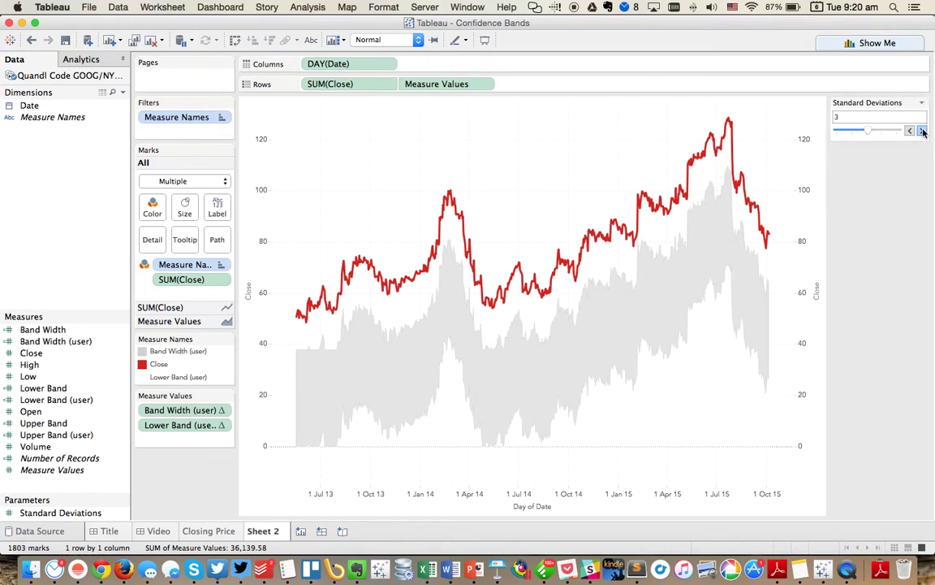
click(923, 131)
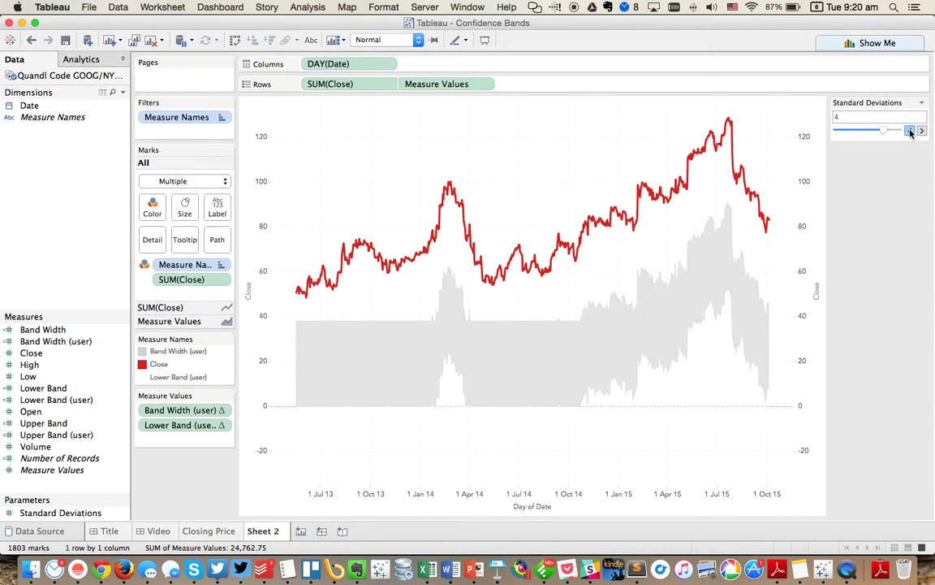
click(910, 131)
click(910, 131)
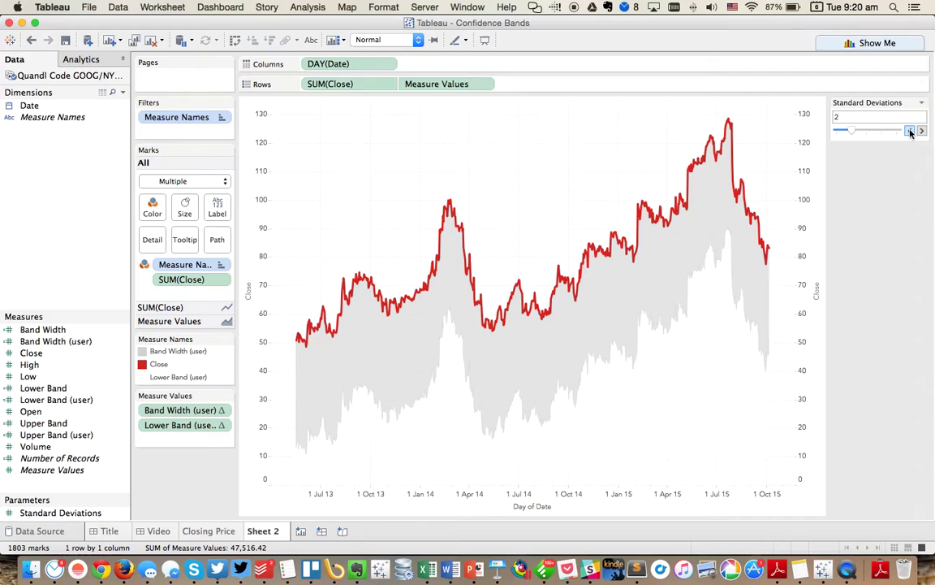
Redefine Band Width (user) as [Upper Band (user)]-[Lower Band (user)].
right_click(58, 341)
click(82, 141)
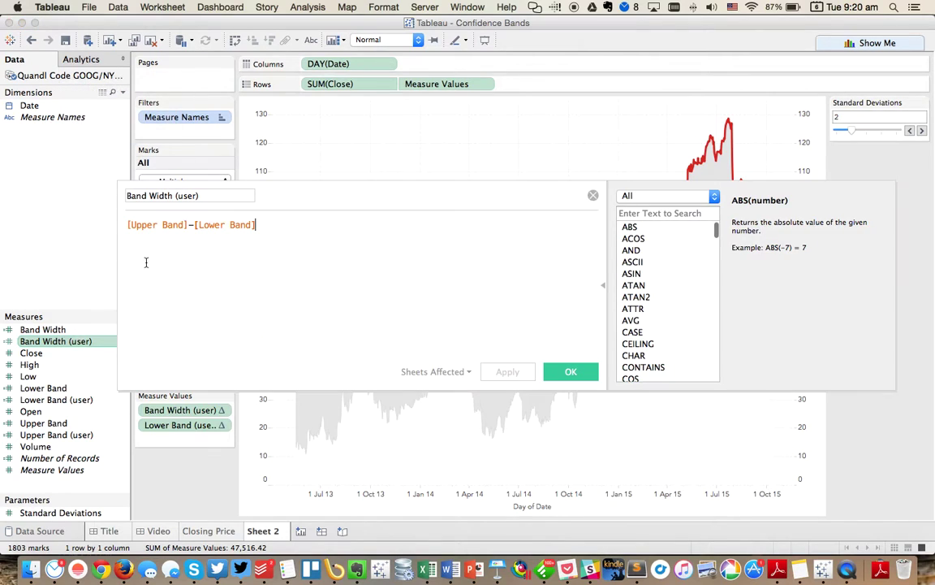
drag(283, 227, 47, 234)
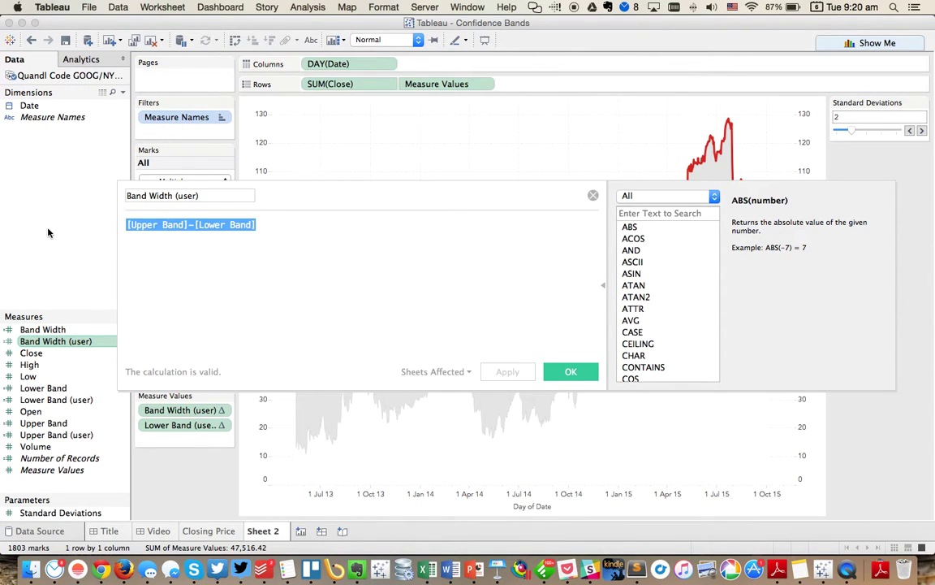
text(ue)
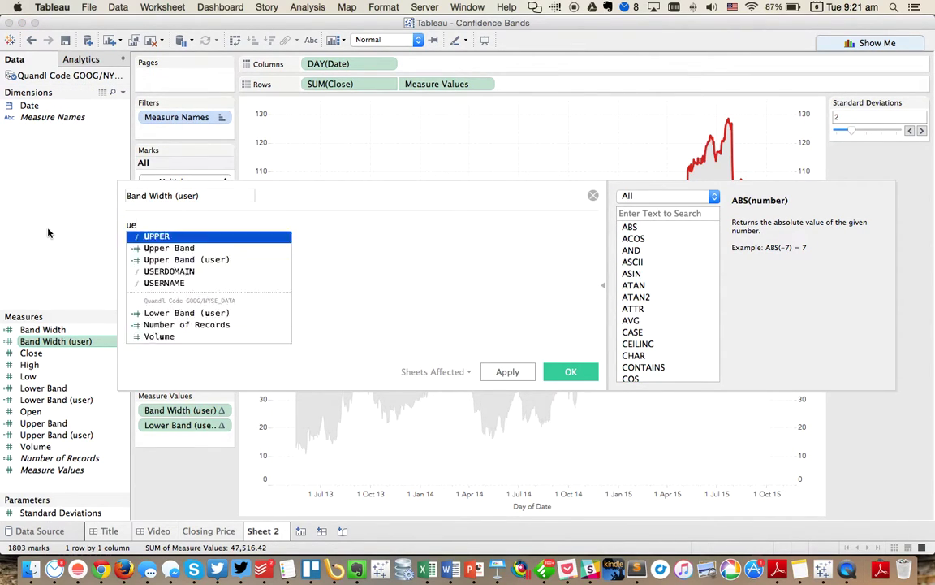
key(Down)
key(Down)
key(Return)
text(-low)
key(Down)
key(Down)
key(Down)
key(Return)
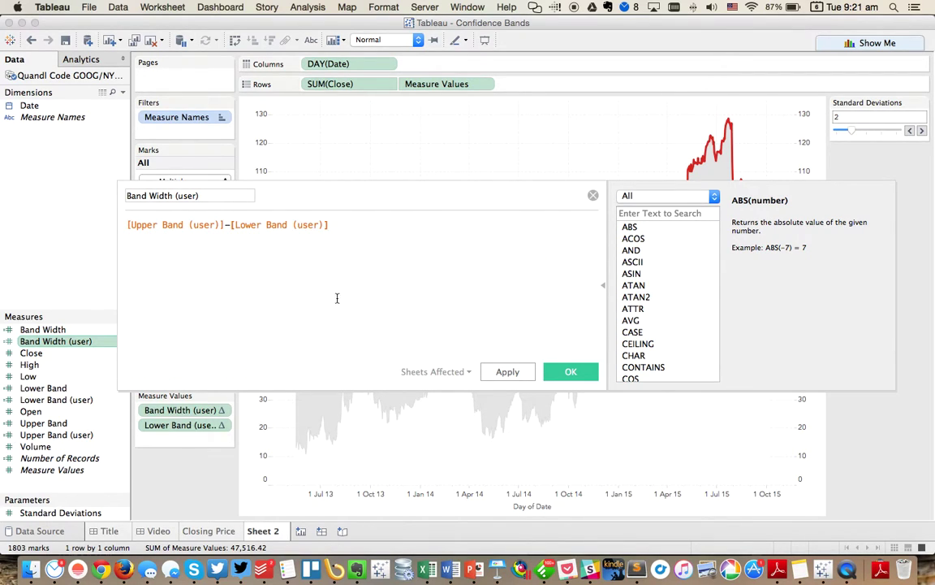
click(561, 372)
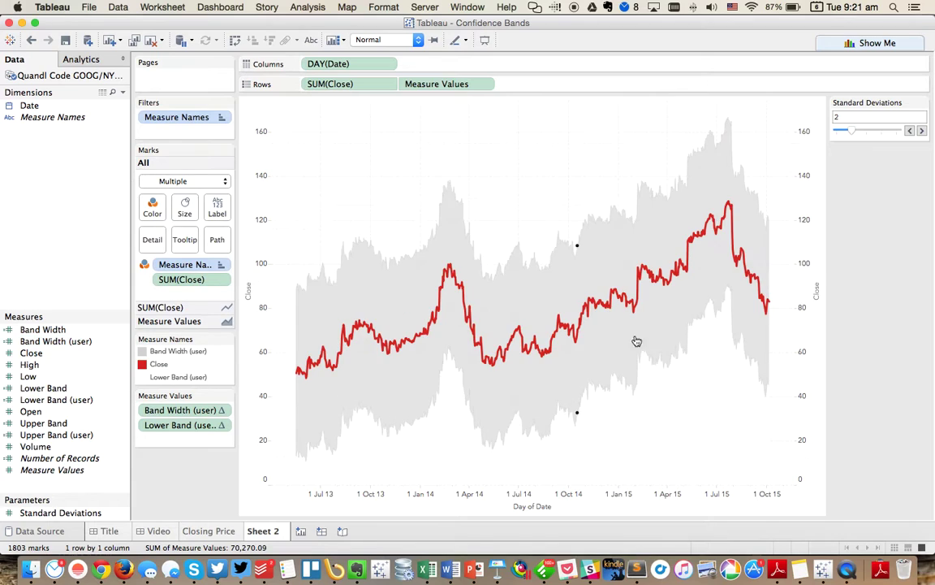
Test Standard Deviations at 3 and 1, ending back at 2.
click(921, 130)
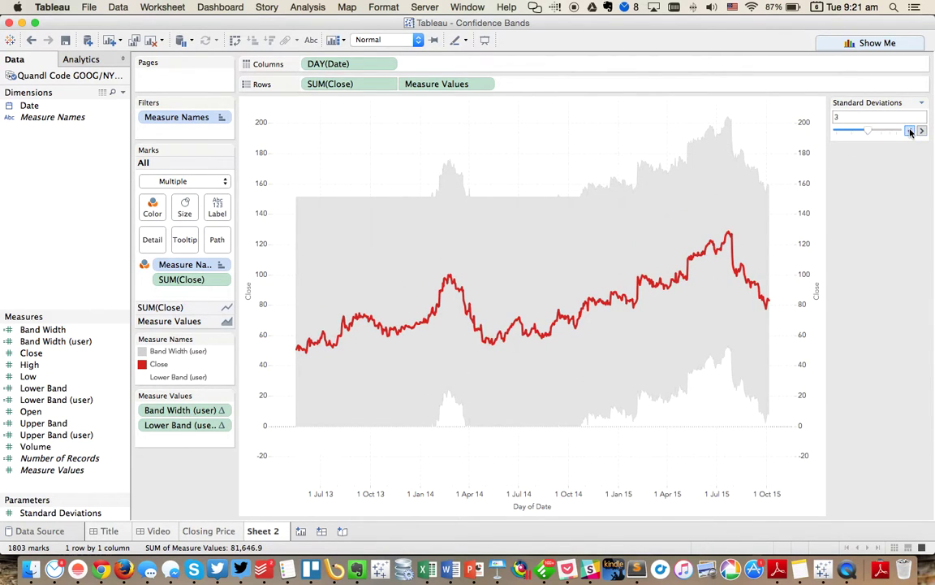
click(911, 132)
click(911, 132)
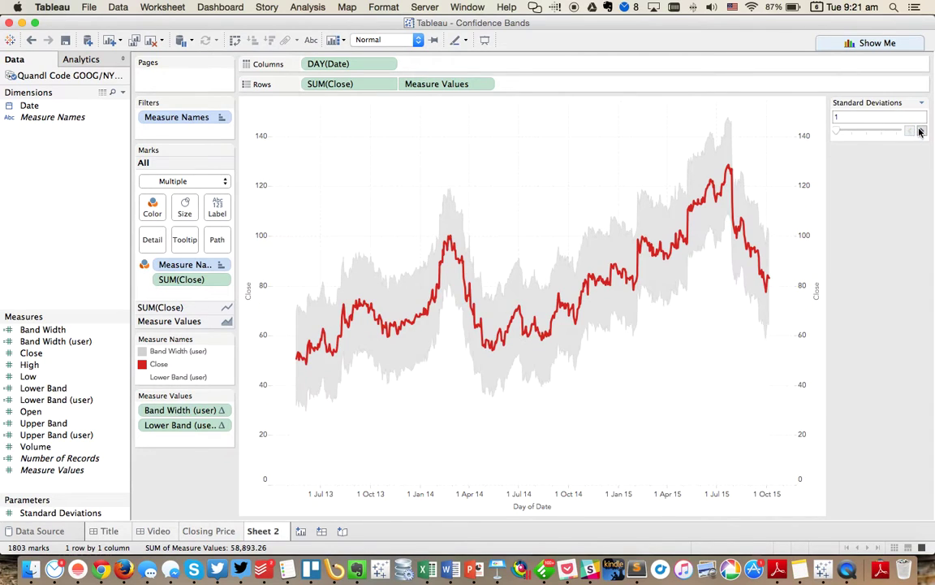
click(921, 131)
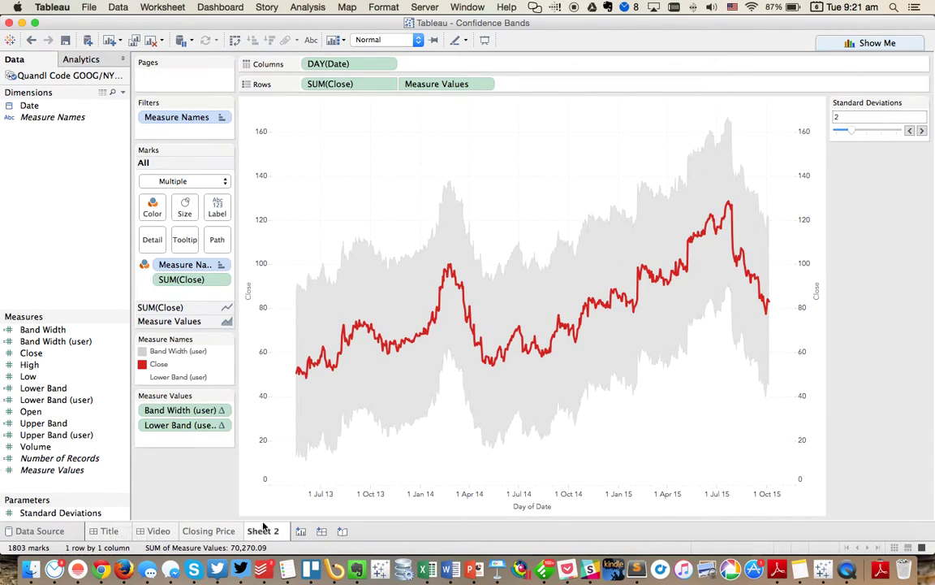
Rename Sheet 2 to 'Closing Price by Parameter' and duplicate it as Sheet 3.
double_click(271, 531)
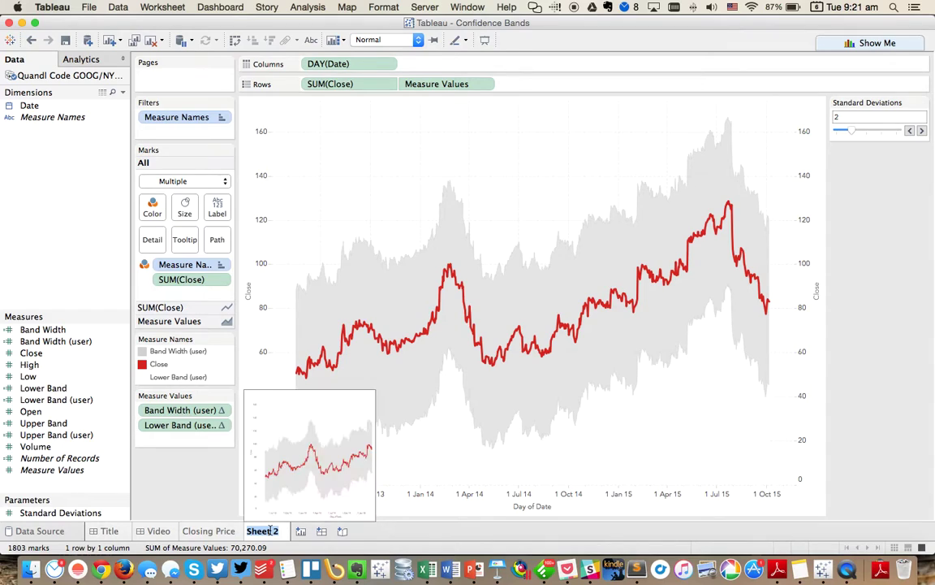
text(closing Price b)
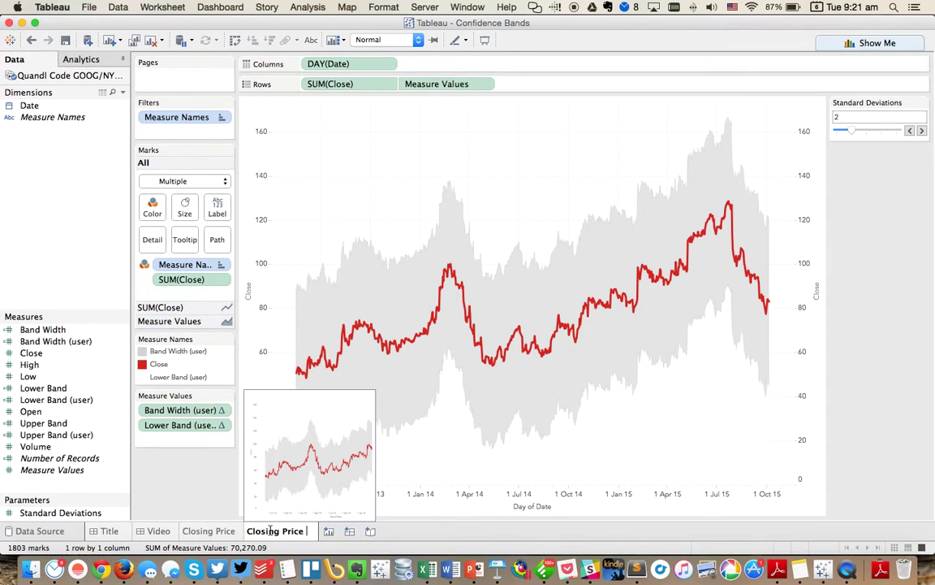
text(y Parameter)
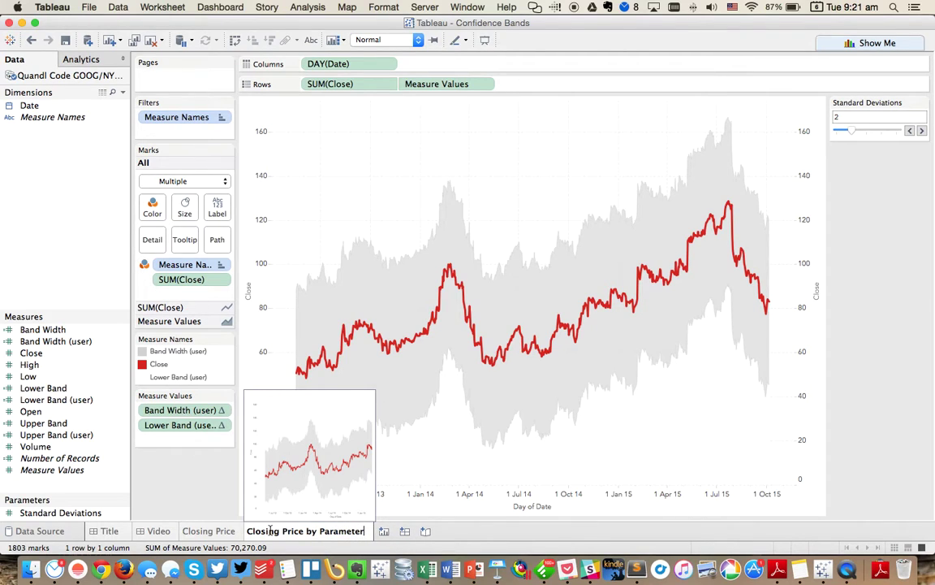
key(Return)
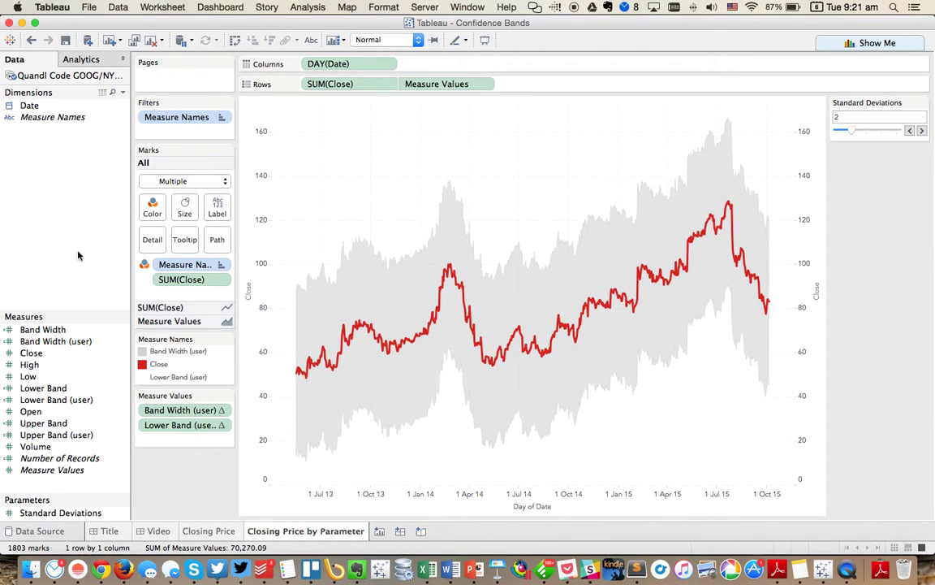
right_click(355, 532)
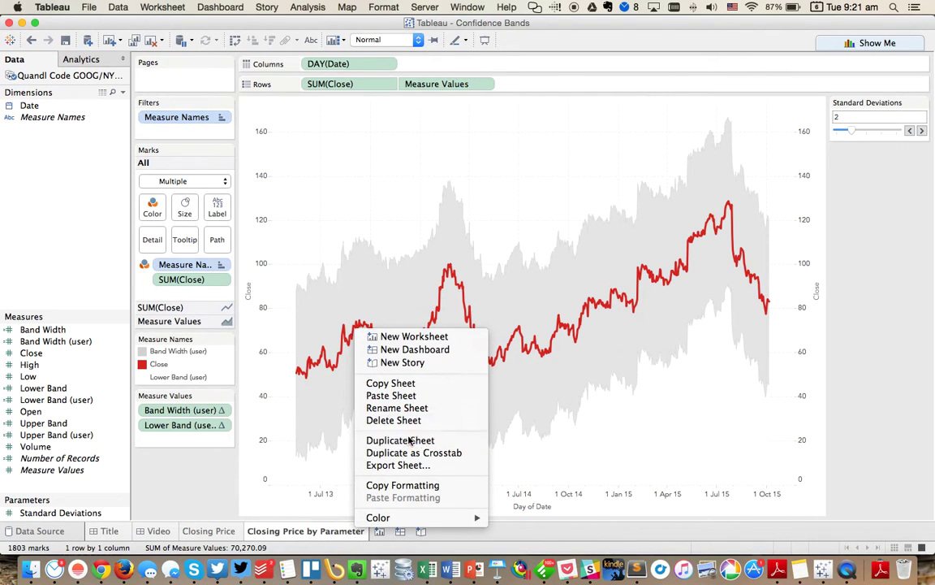
click(410, 441)
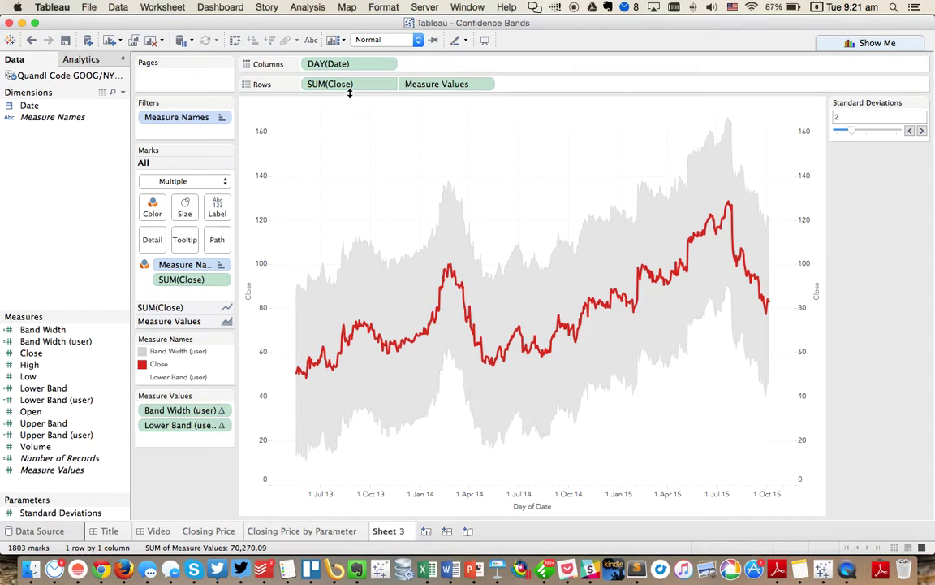
Apply a moving Average table calculation over the previous 6 values to SUM(Close).
click(389, 85)
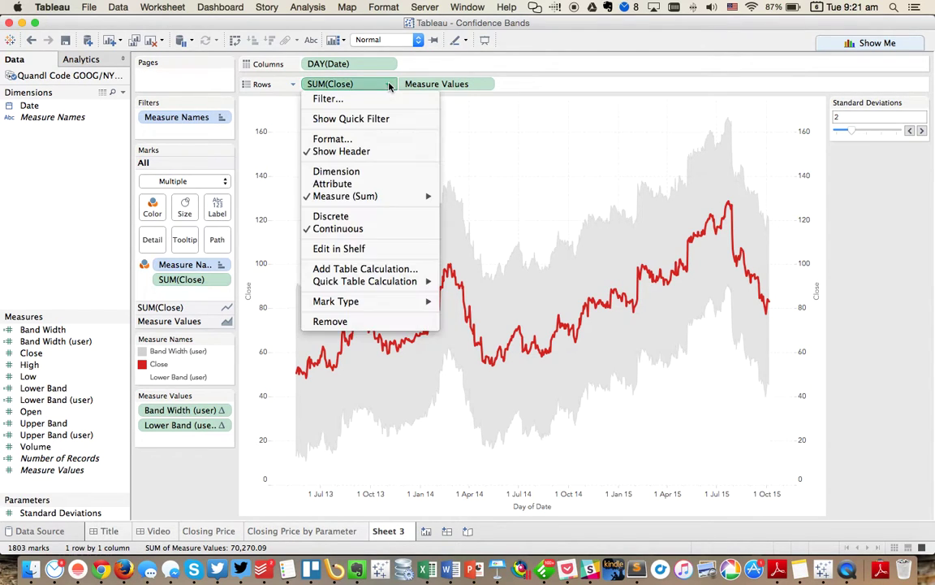
click(369, 268)
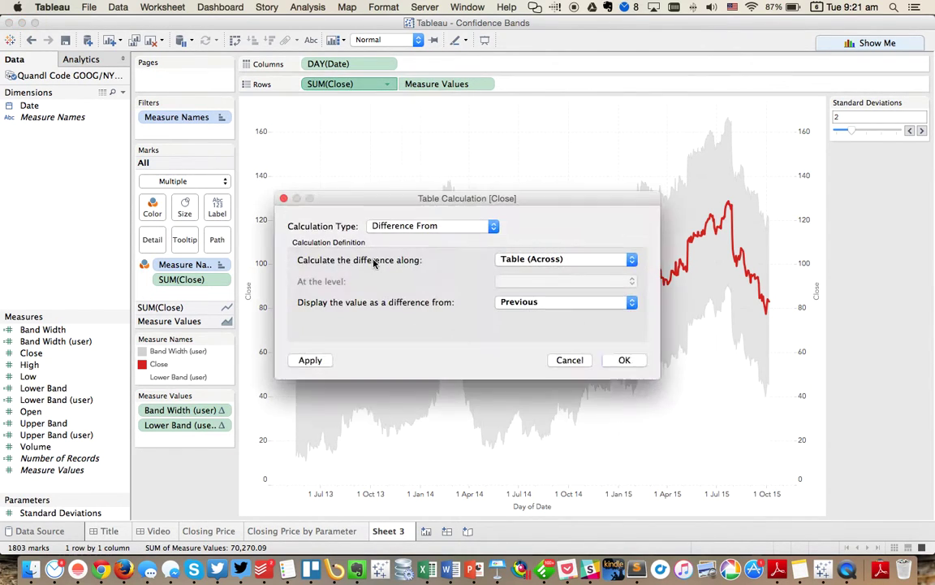
click(382, 225)
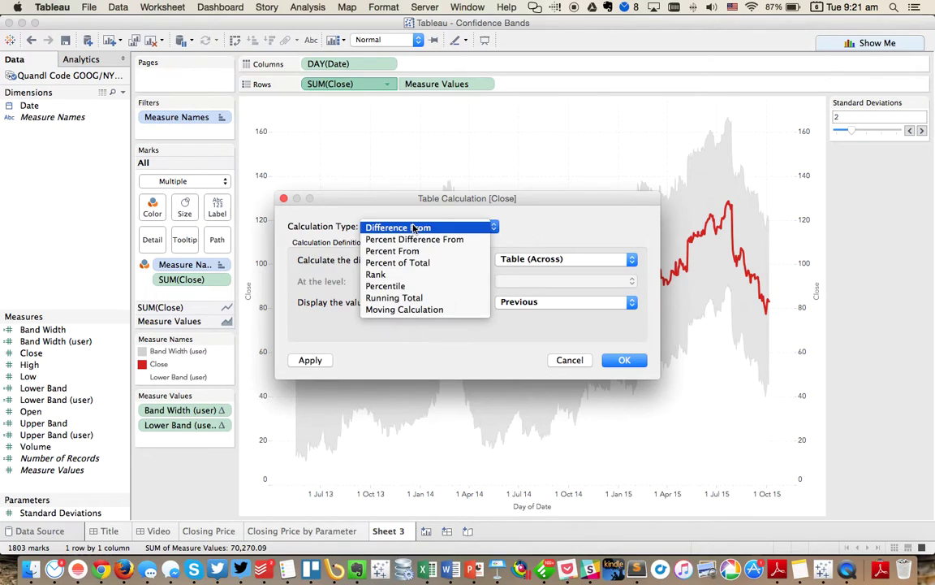
click(406, 310)
click(538, 259)
click(488, 277)
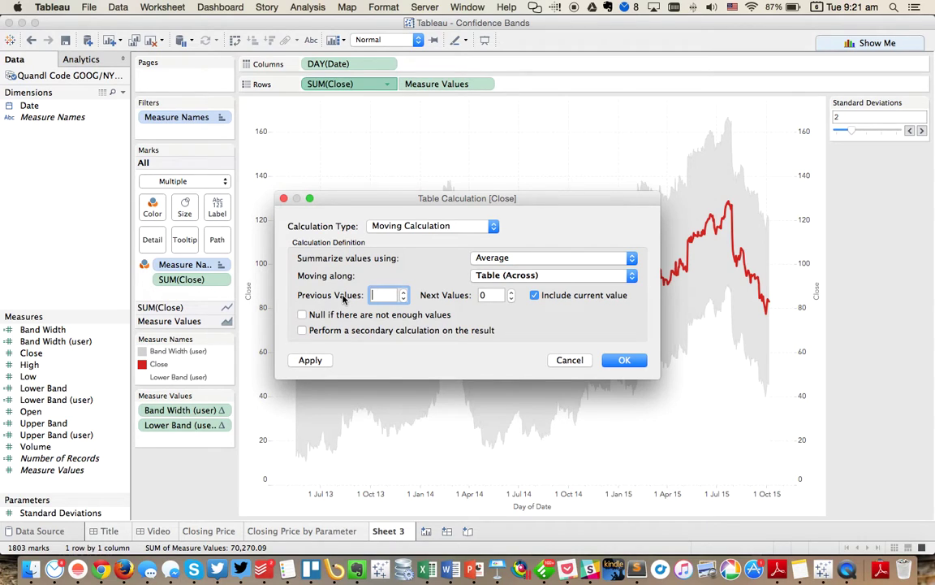
text(6)
click(624, 360)
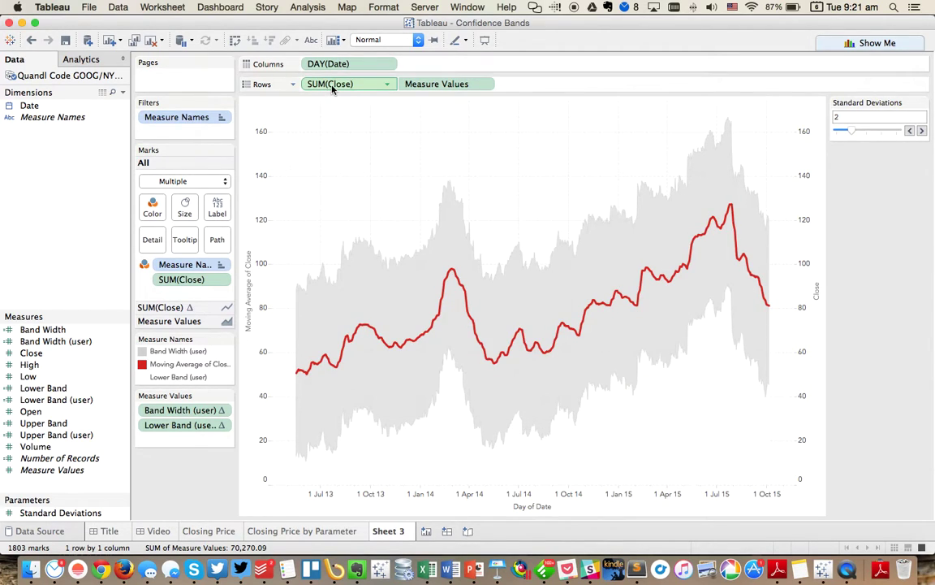
Drag the moving-average Close pill into the Data pane as a measure named Moving Avg Close.
drag(332, 89, 52, 247)
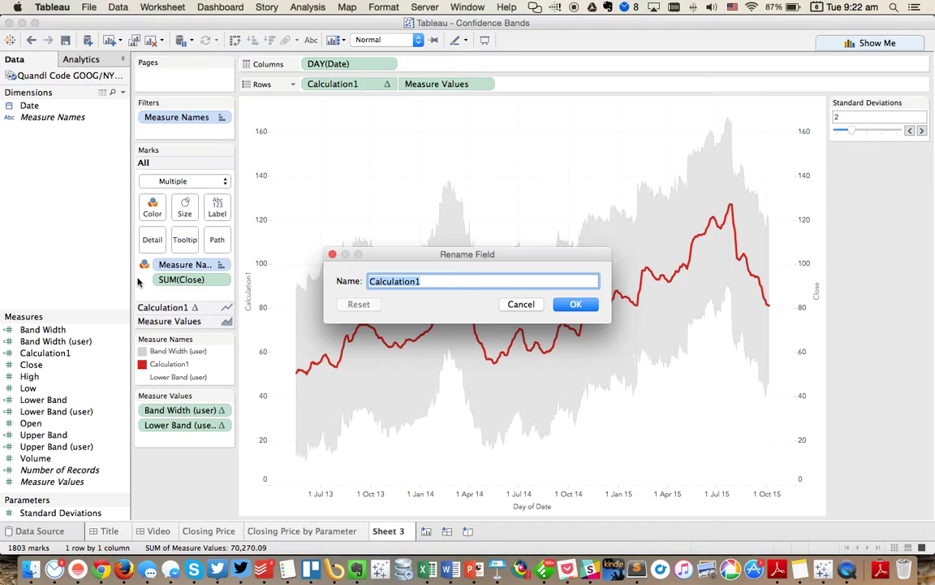
text(Moving Avg C)
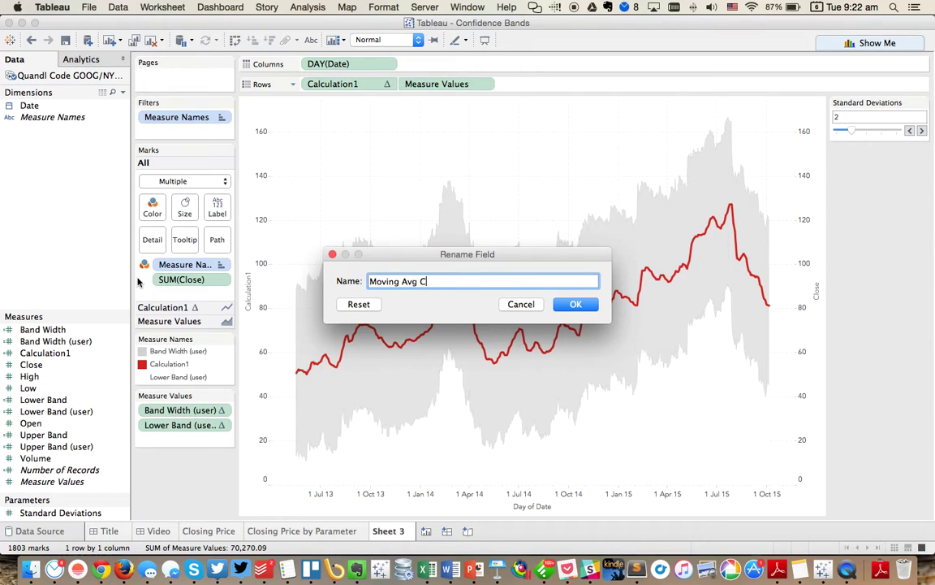
text(lose)
key(Return)
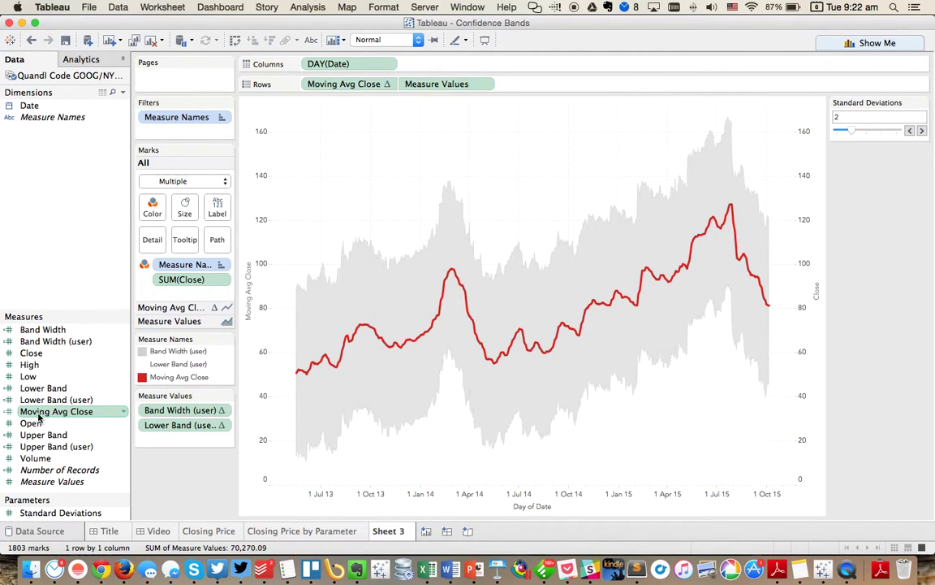
Duplicate the Lower Band (user), Upper Band (user) and Band Width (user) measures.
drag(46, 415, 52, 343)
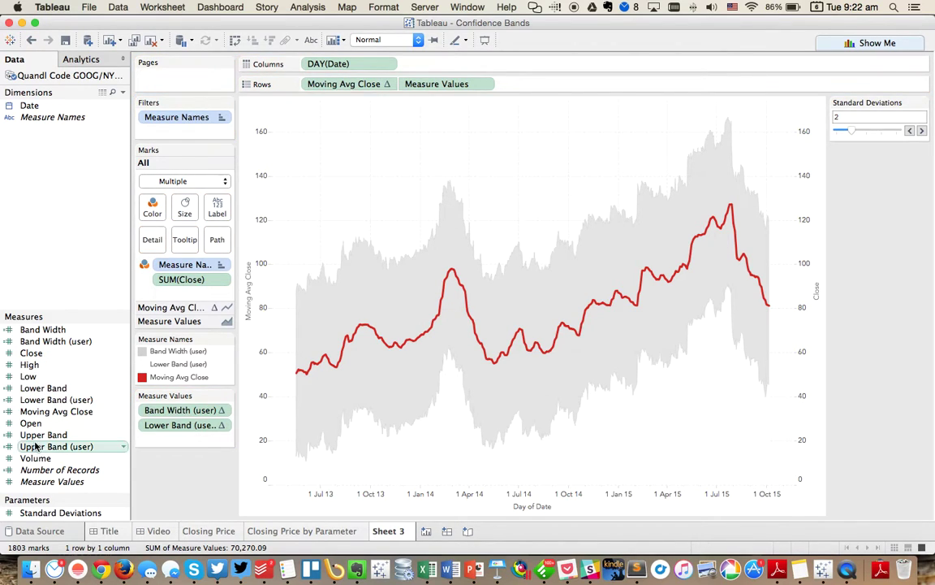
click(69, 399)
super+click(74, 446)
super+click(73, 341)
right_click(75, 342)
click(102, 381)
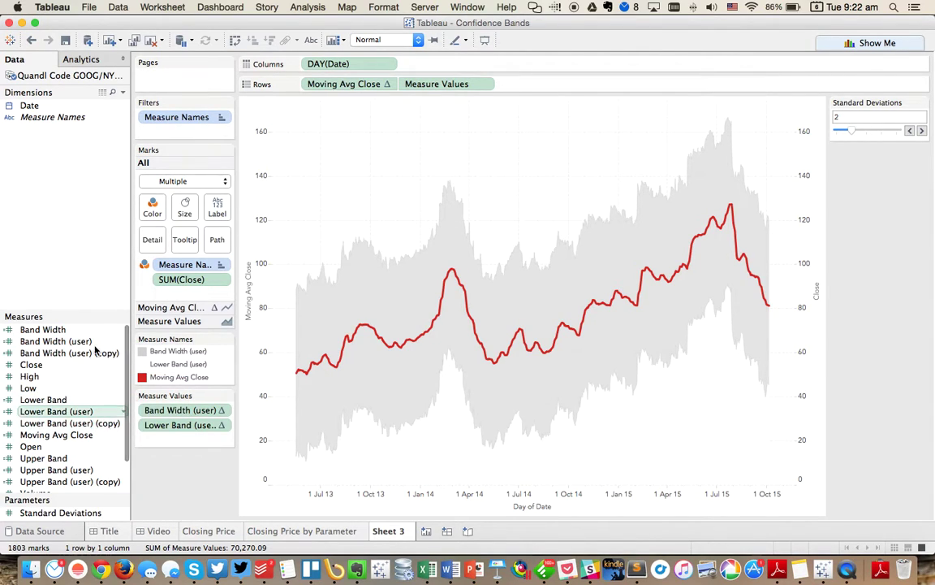
Turn the lower band copy into Lower Band (moving), replacing SUM([Close]) with [Moving Avg Close].
right_click(74, 421)
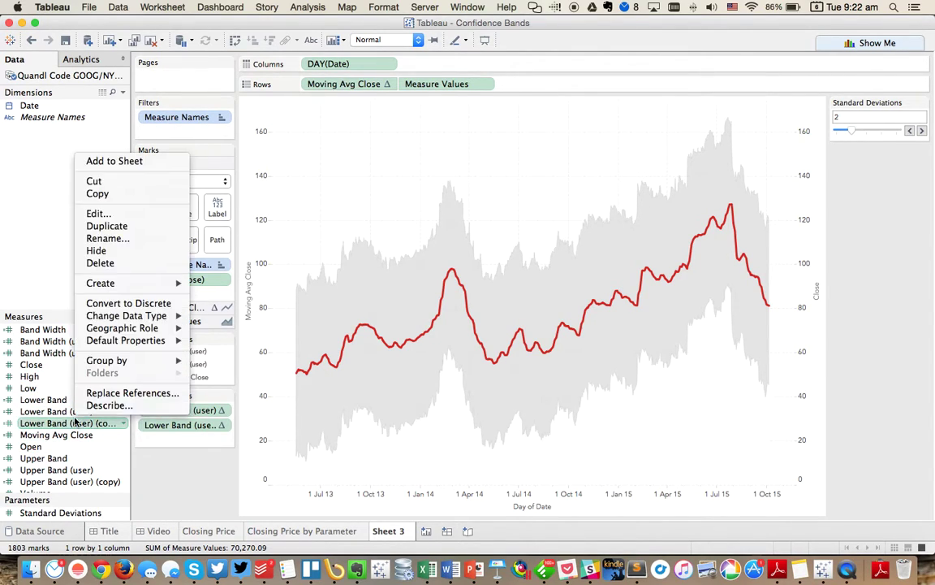
click(99, 213)
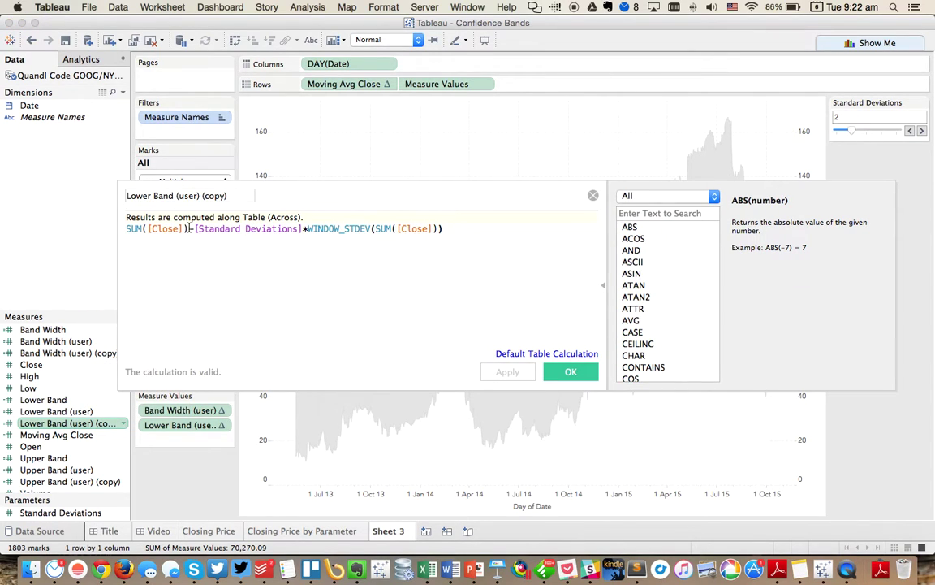
drag(172, 229, 13, 224)
text(mov)
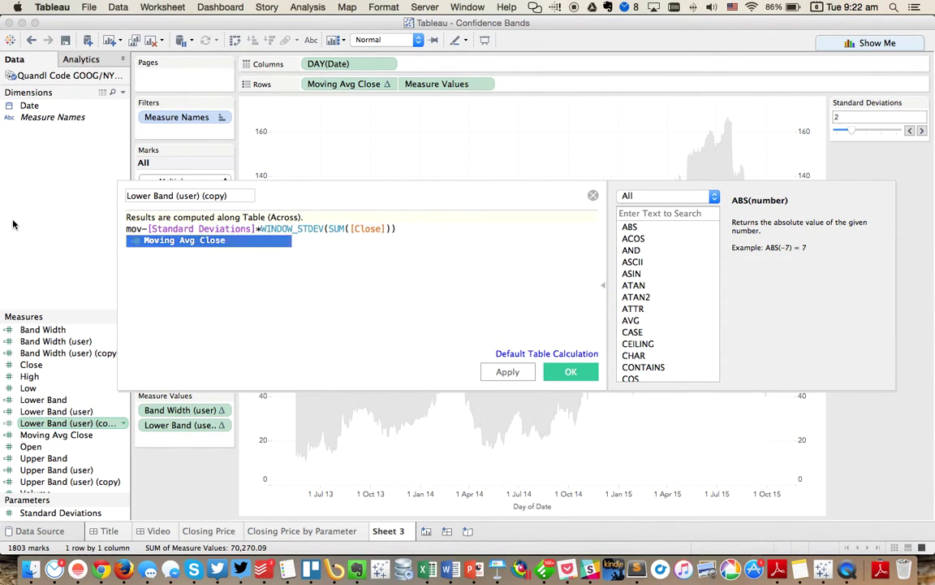
key(Return)
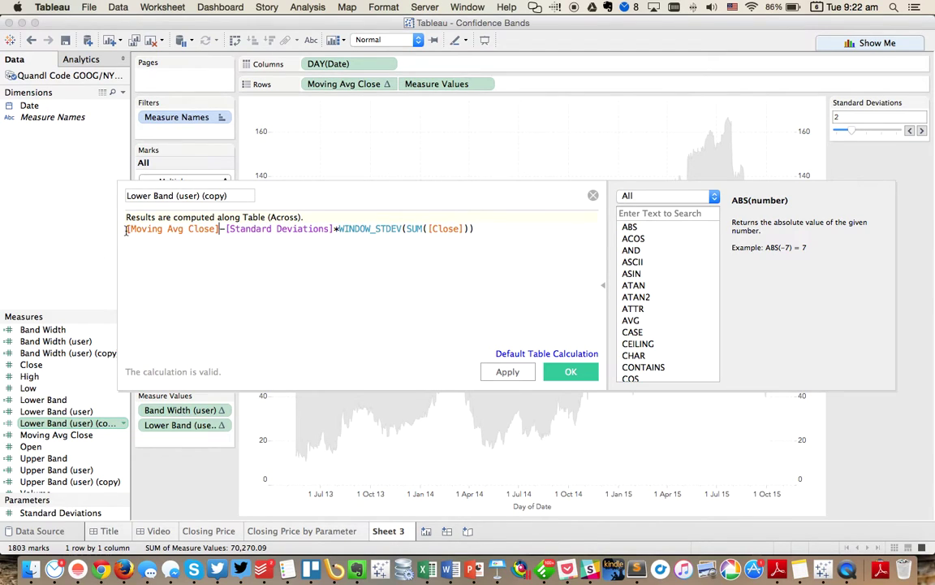
drag(126, 229, 219, 229)
key(super+c)
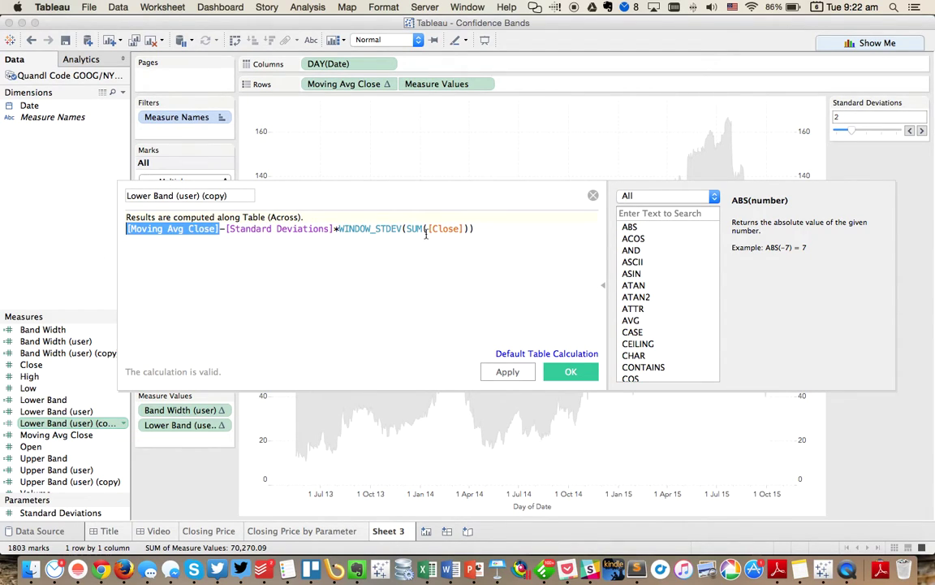
drag(406, 229, 470, 229)
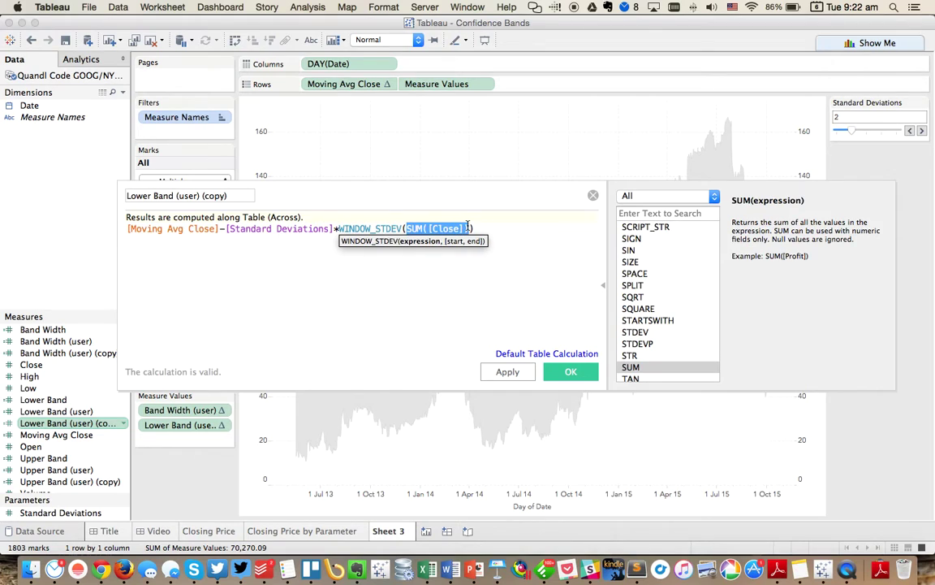
key(super+v)
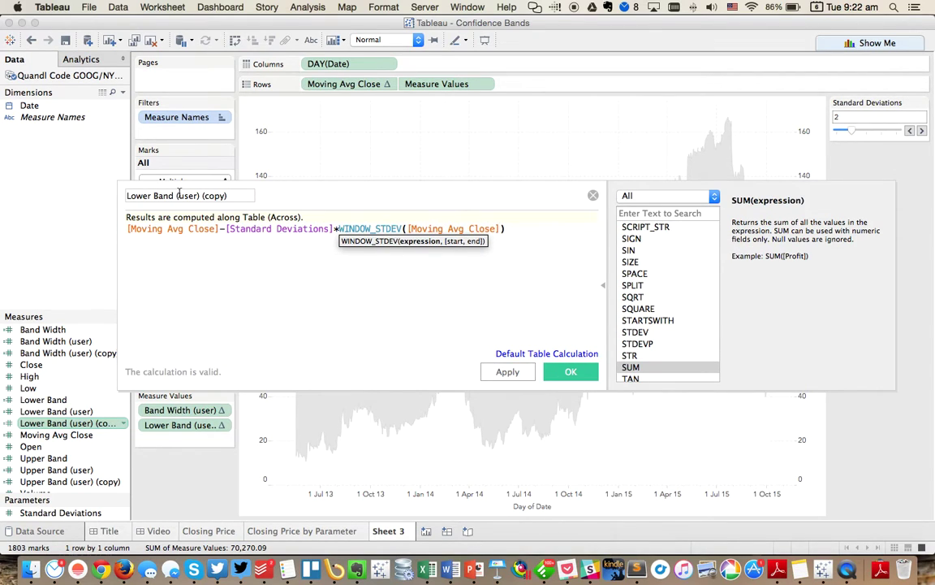
drag(176, 196, 287, 191)
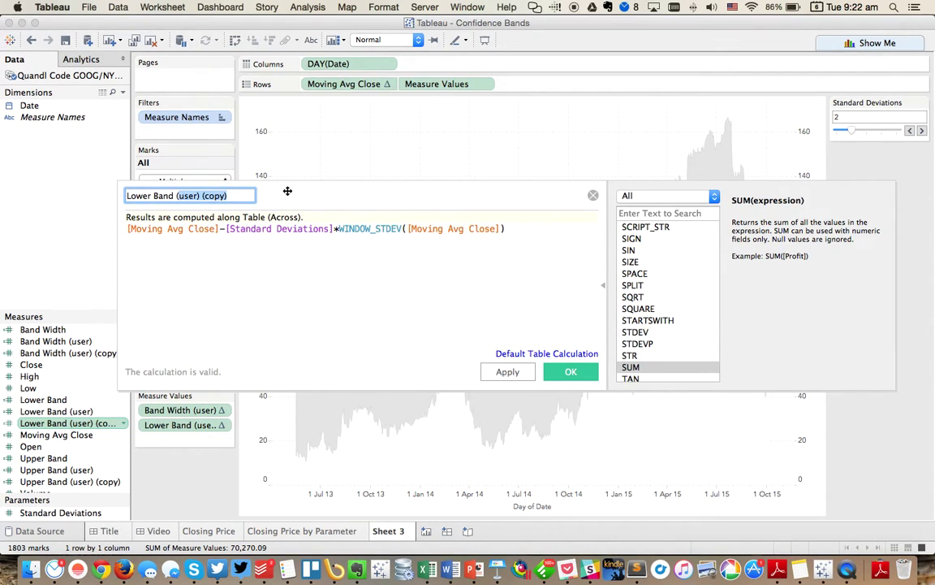
text((moving)
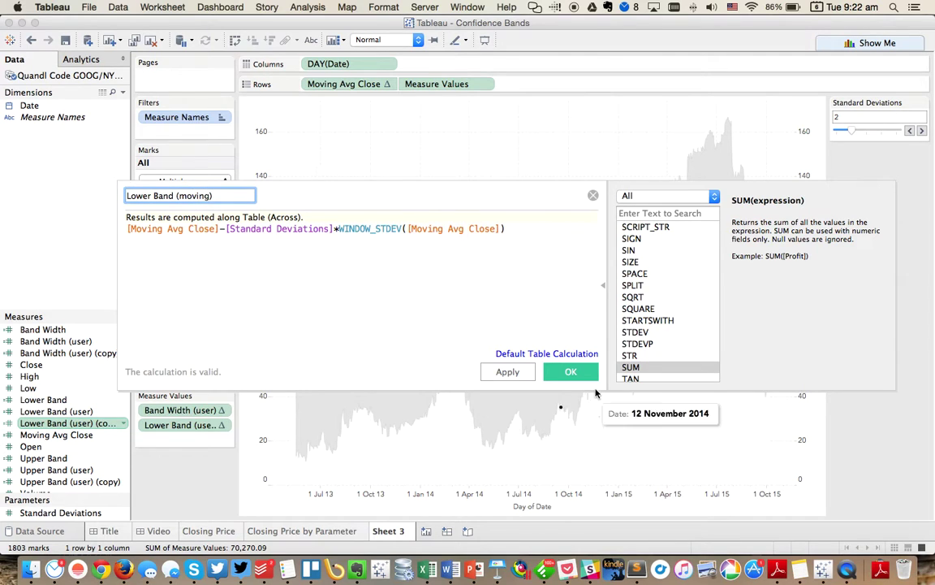
click(571, 371)
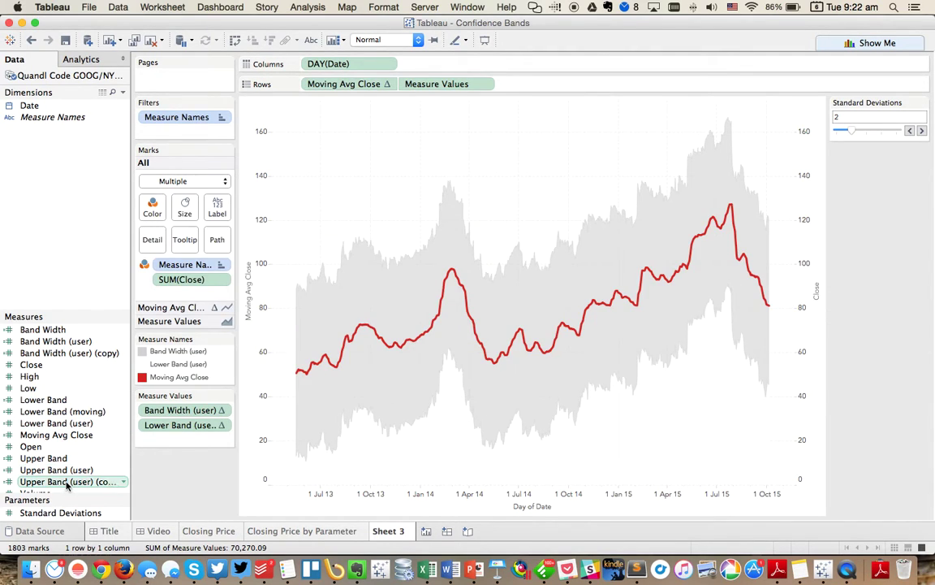
Turn the upper band copy into Upper Band (moving), replacing both SUM([Close]) with [Moving Avg Close].
right_click(67, 482)
click(86, 277)
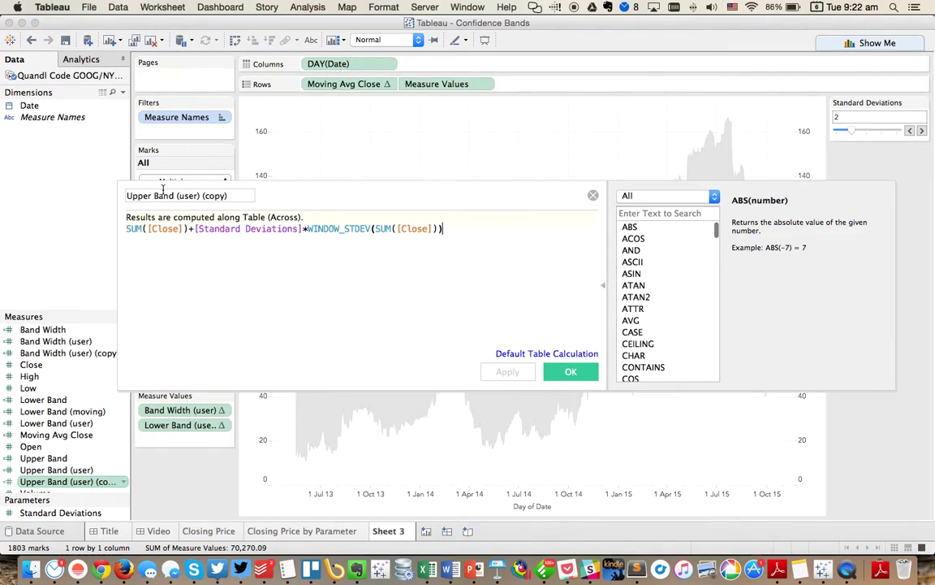
drag(177, 195, 359, 200)
text((moving)
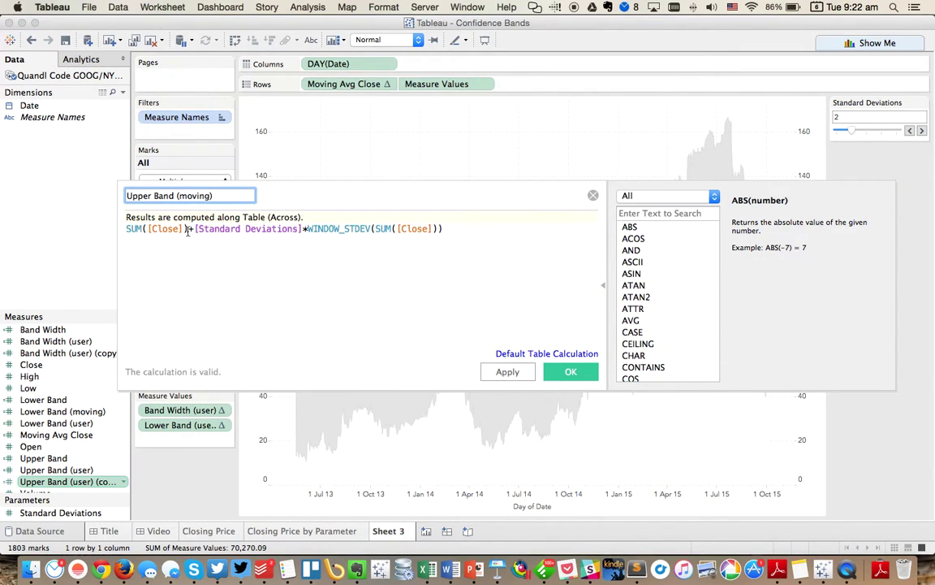
drag(189, 229, 108, 234)
key(super+v)
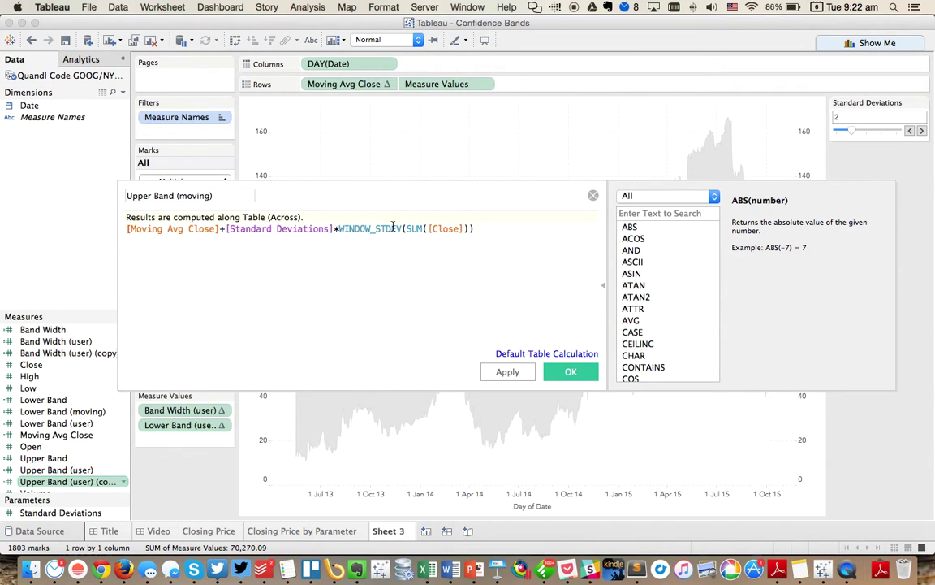
drag(406, 229, 467, 228)
key(super+v)
click(570, 371)
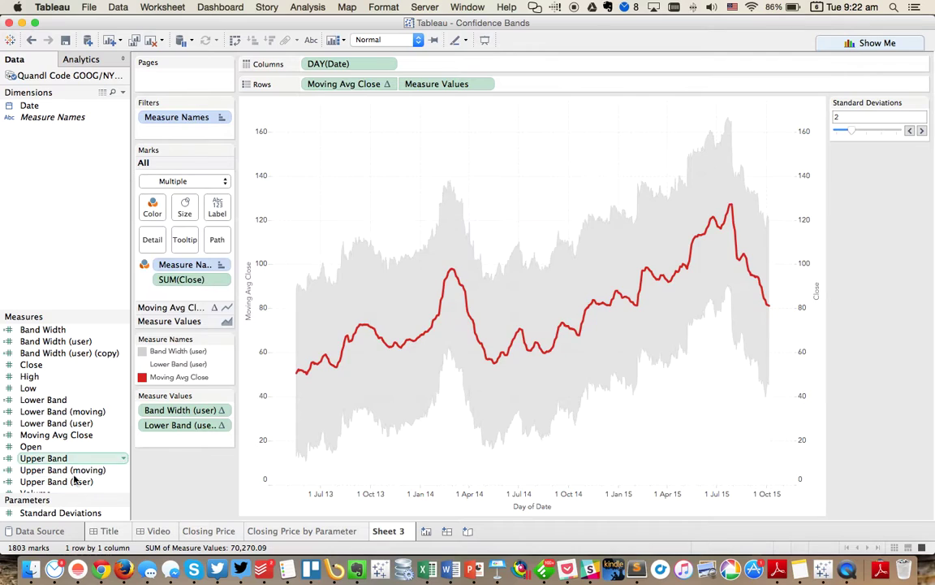
Rename the band width copy Band Width (moving) with formula [Upper Band (moving)]-[Lower Band (moving)].
scroll(70, 409, down, 2)
scroll(69, 410, up, 2)
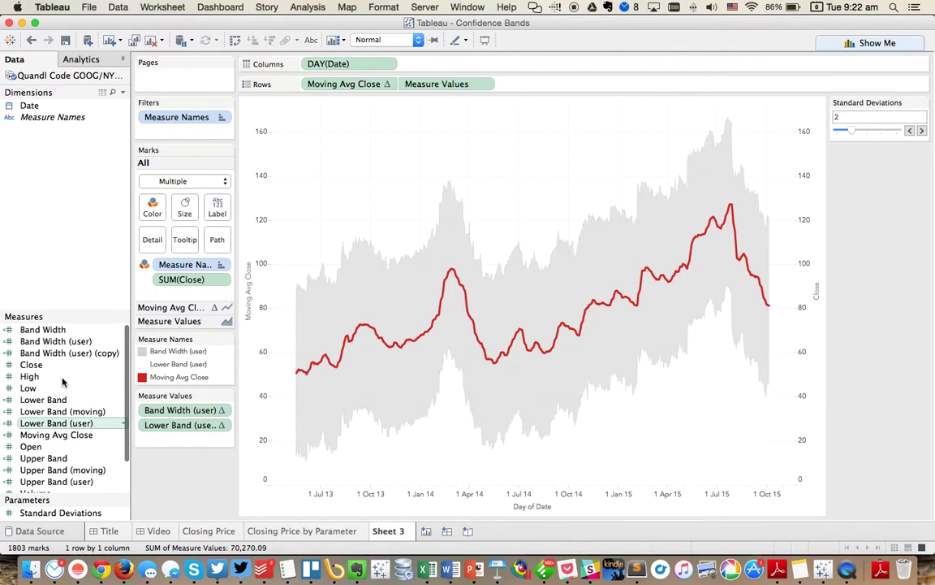
click(69, 352)
right_click(69, 352)
click(189, 138)
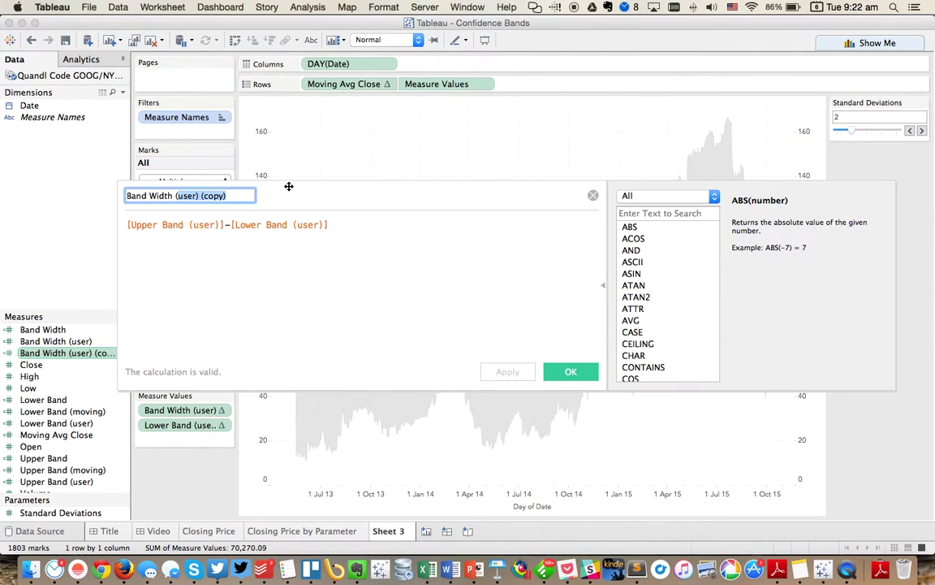
text((moving)
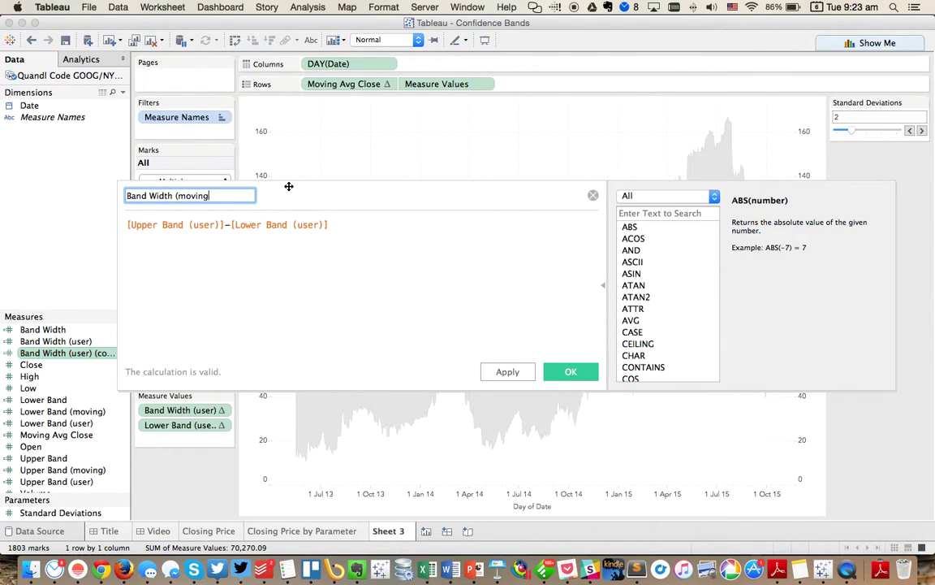
key(Tab)
text(upp)
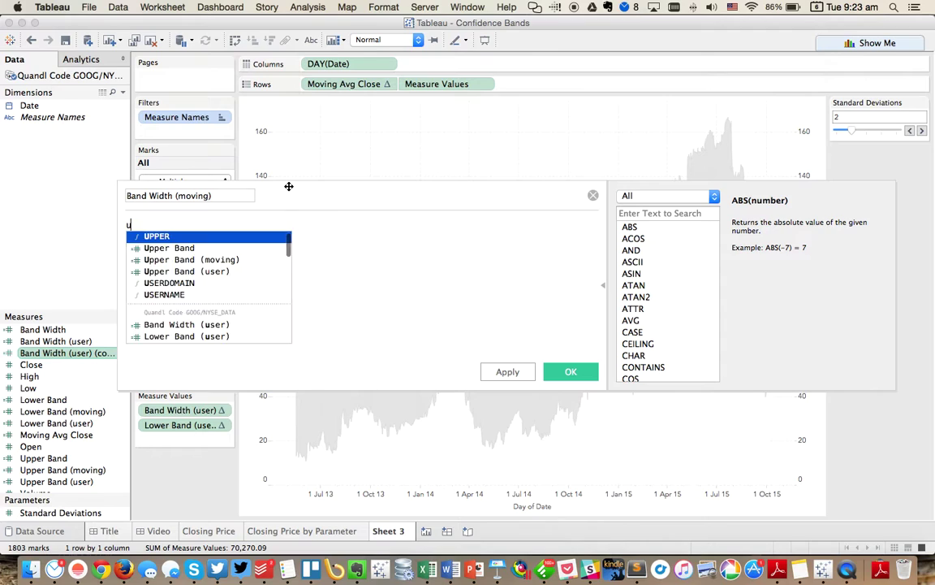
key(Down)
key(Down)
key(Return)
text(-lo)
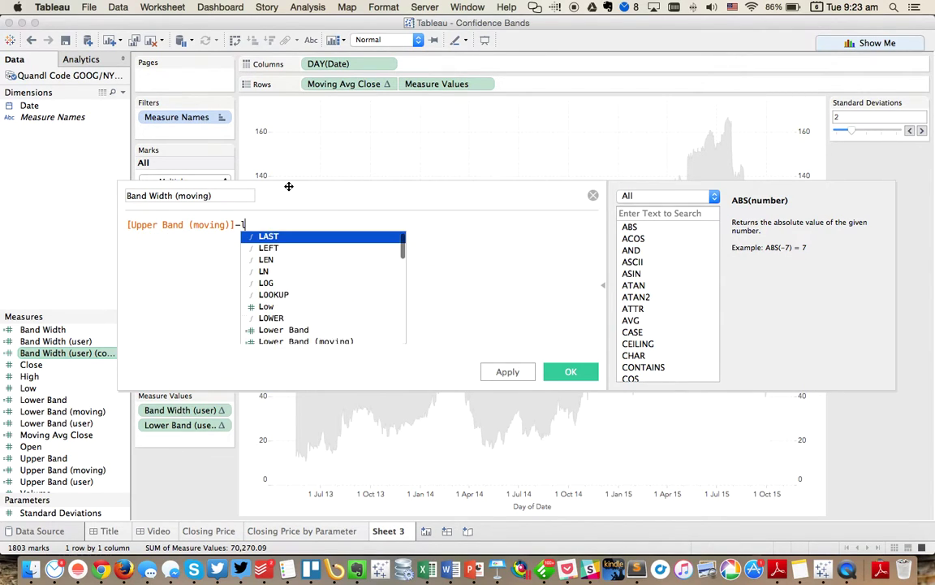
key(Down)
key(Down)
key(Down)
key(Down)
key(Down)
key(Return)
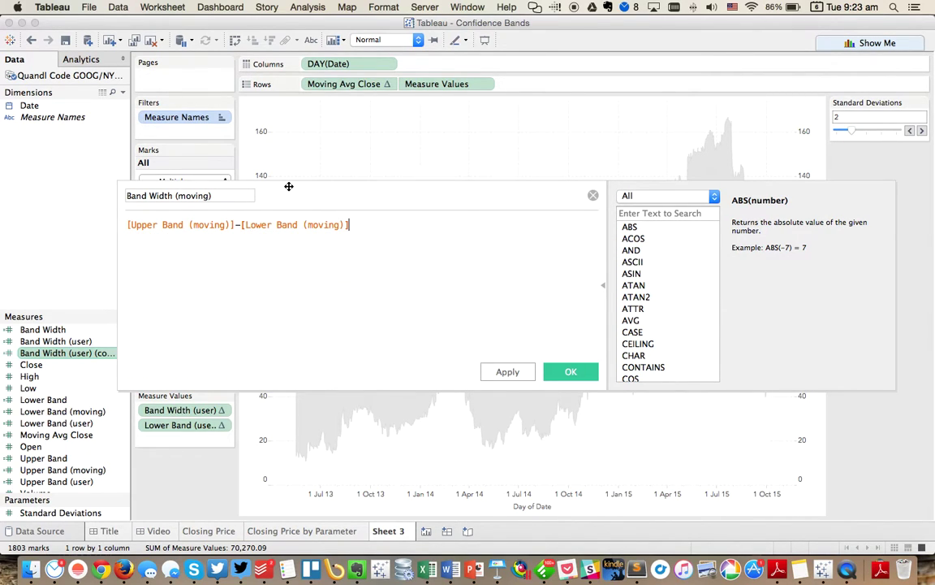
Save Band Width (moving), chart it with Lower Band (moving), and test Standard Deviations 3 then 2.
click(568, 372)
click(62, 341)
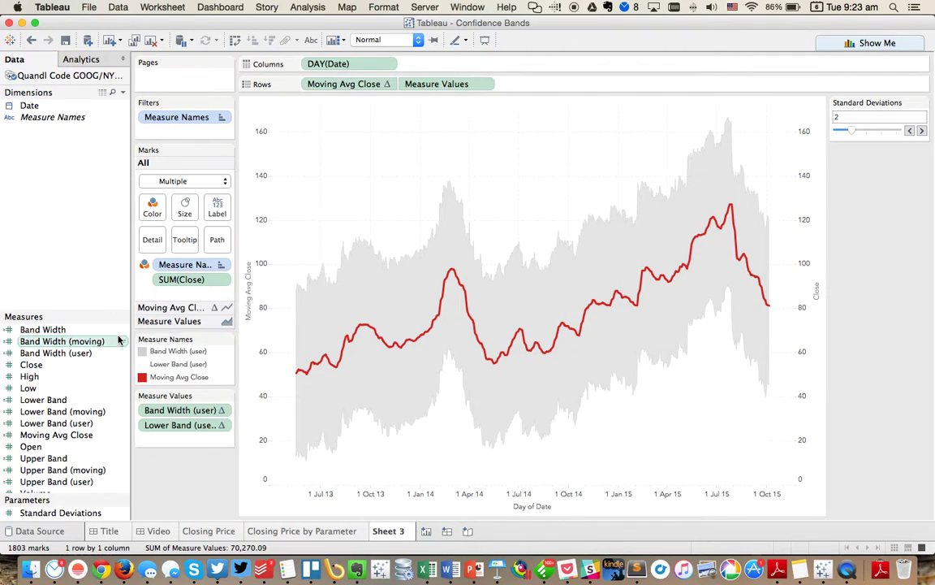
mouse_move(62, 341)
mouse_down()
mouse_move(213, 443)
mouse_move(178, 411)
mouse_move(158, 412)
mouse_move(198, 419)
mouse_up()
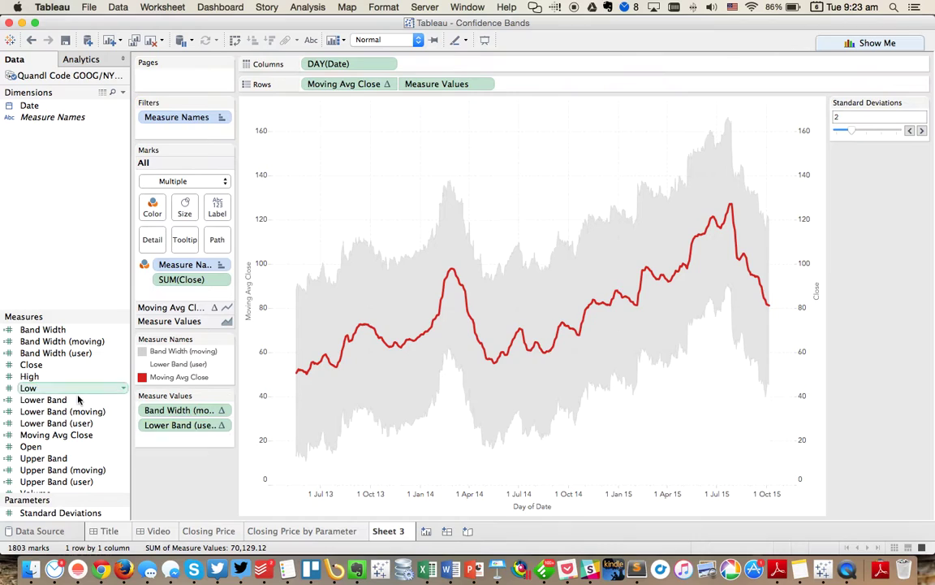
click(62, 411)
drag(62, 410, 178, 425)
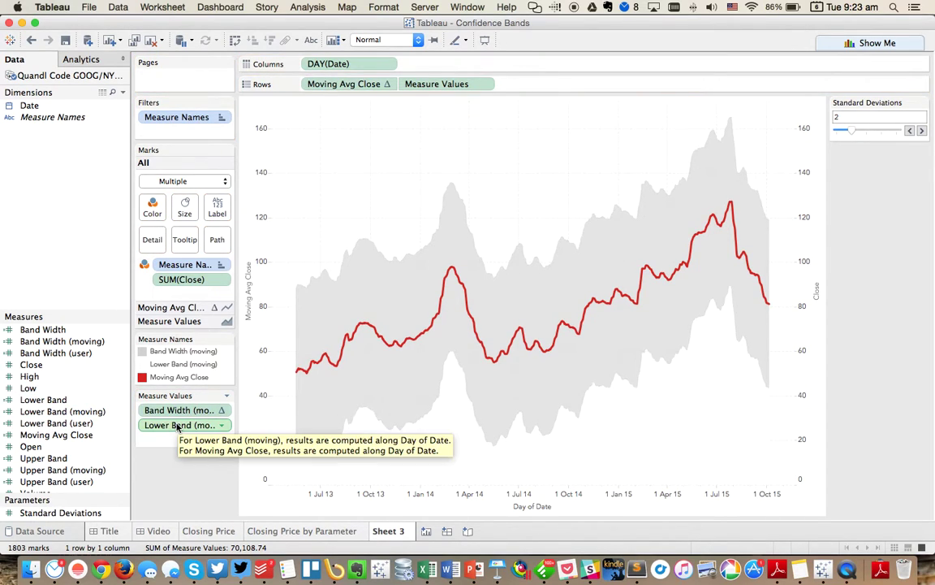
click(922, 131)
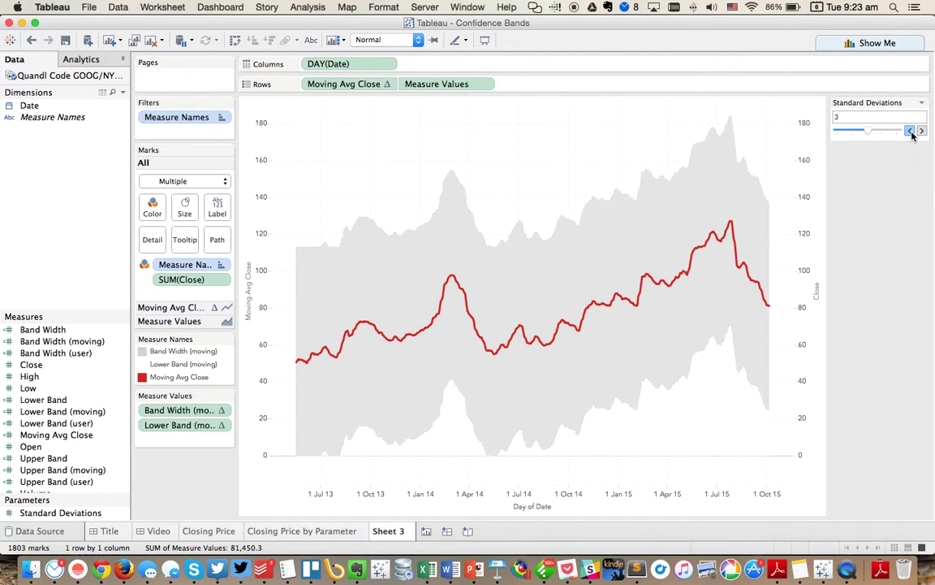
click(910, 132)
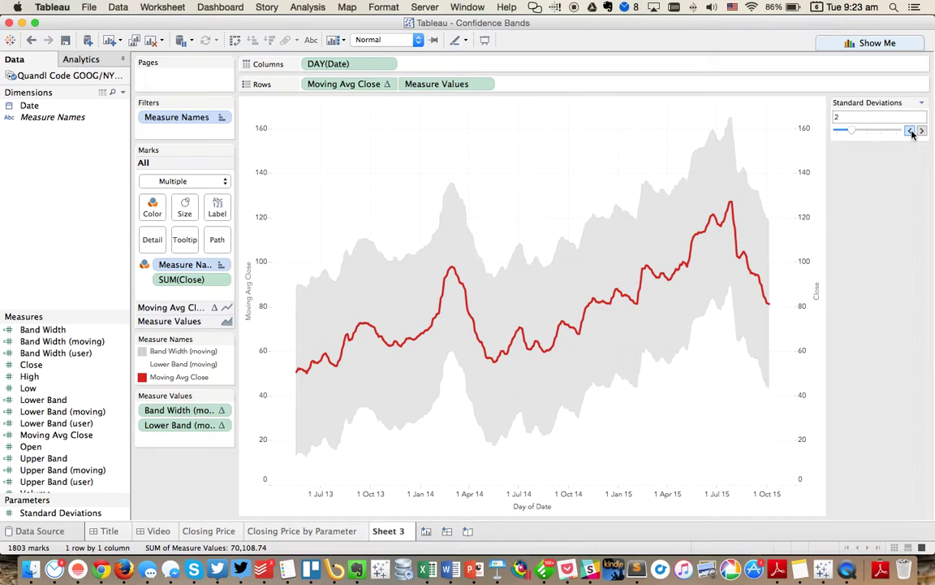
Review the Moving Avg Close formula's -6 window start, leaving it unchanged.
right_click(78, 439)
click(105, 229)
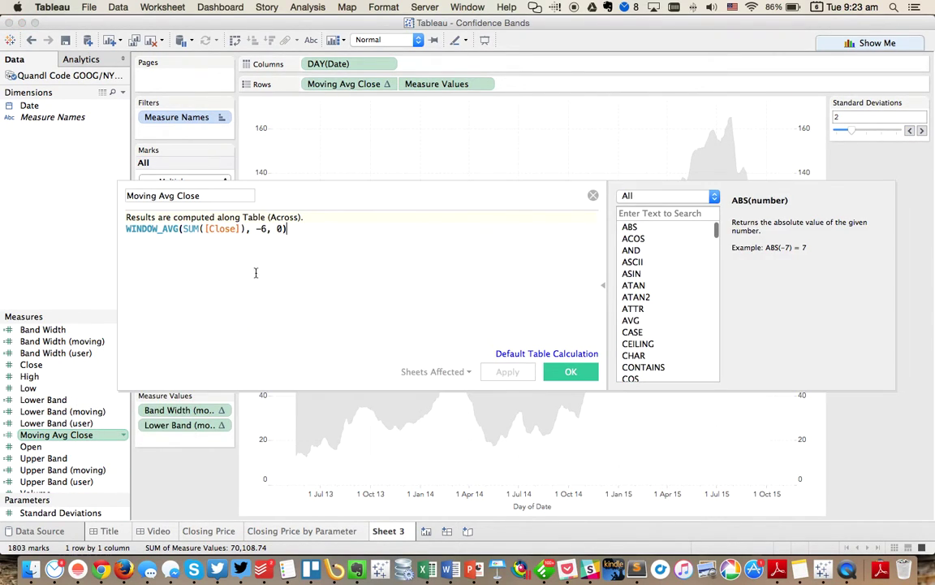
double_click(258, 228)
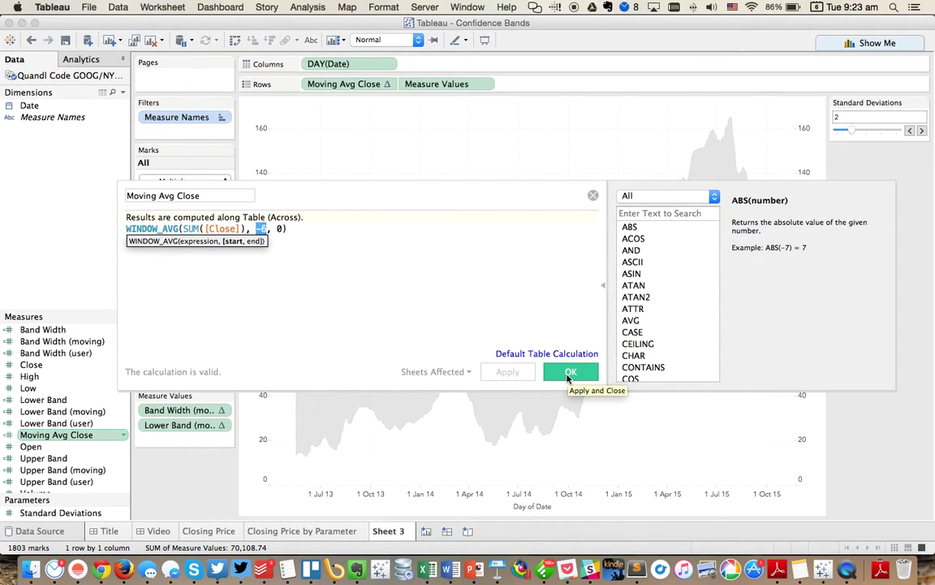
click(569, 376)
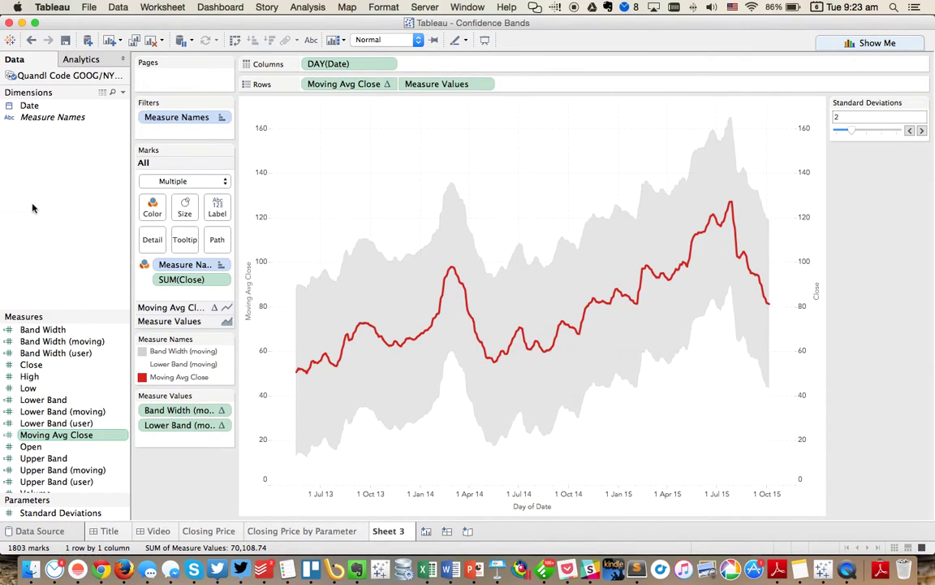
Create an integer parameter 'Days for Moving Avg' with range 1 to 60 and step size.
right_click(53, 210)
click(329, 347)
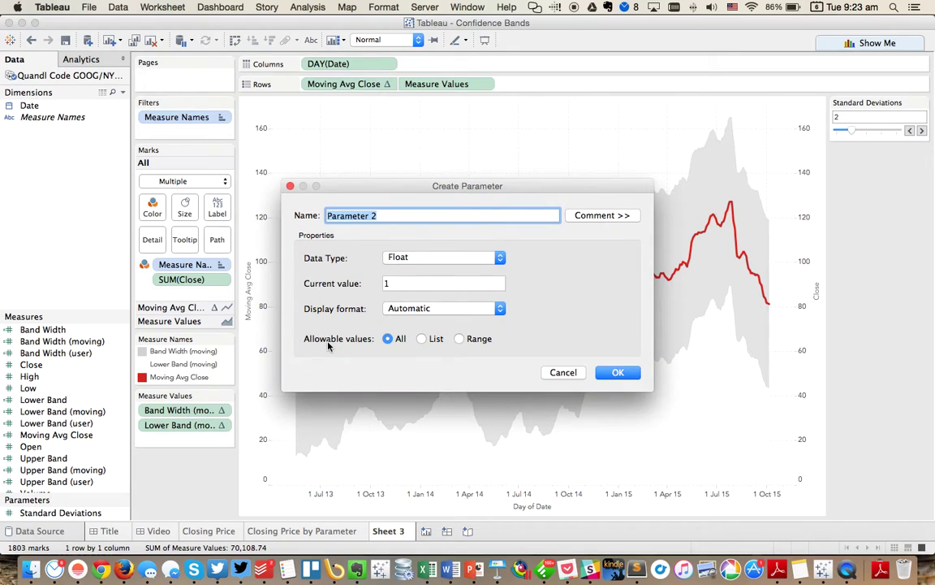
text(Days for Moving Avg)
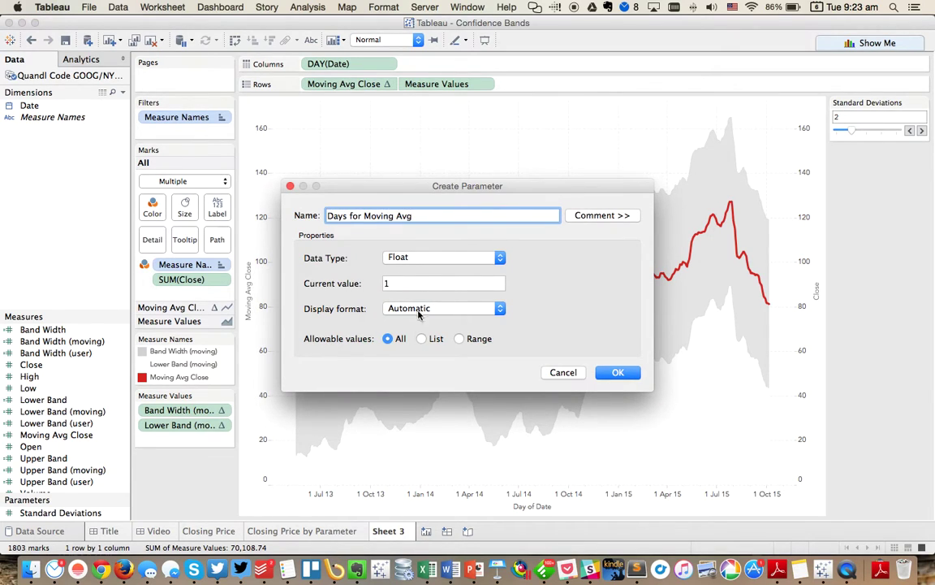
click(415, 258)
click(394, 268)
click(459, 339)
click(309, 386)
click(308, 411)
double_click(394, 412)
text(60)
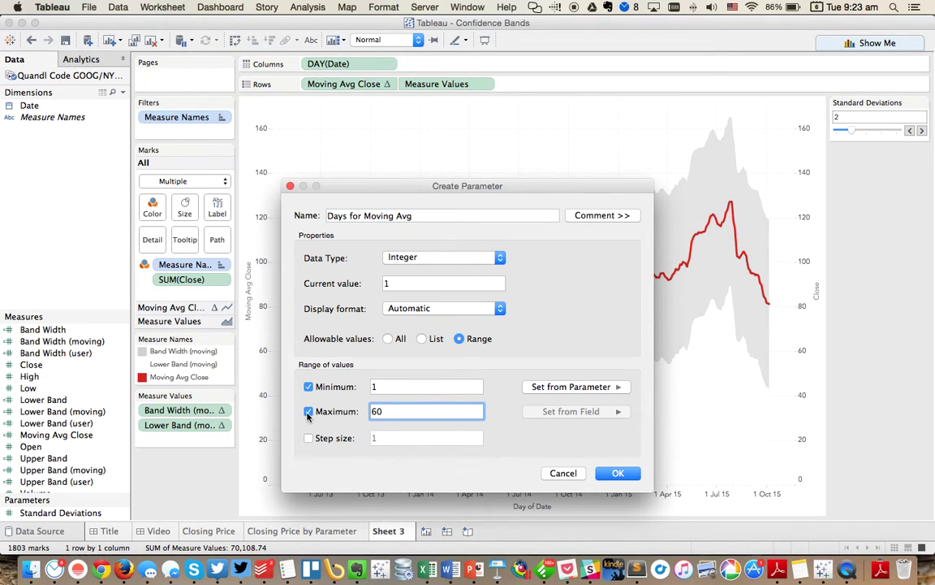
click(310, 438)
click(618, 472)
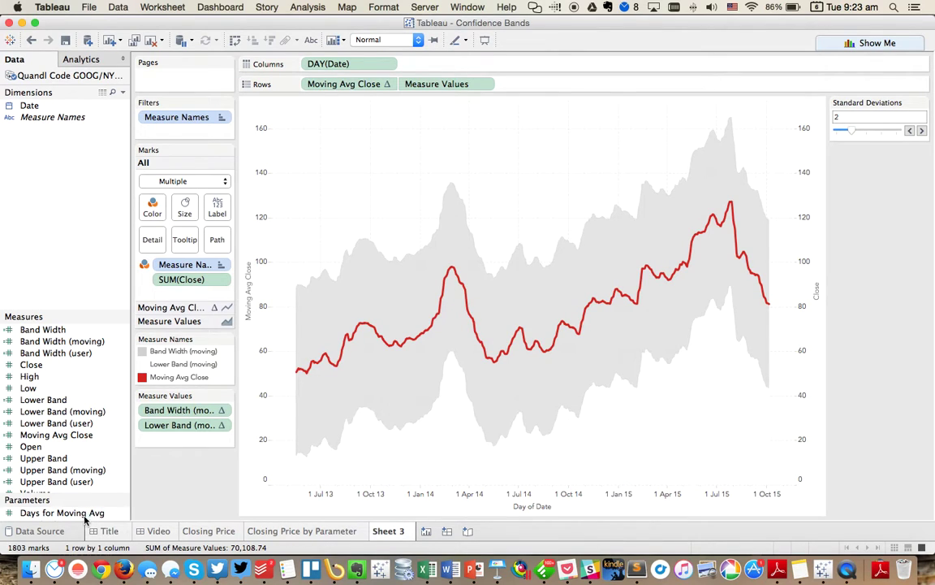
Show the Days for Moving Avg parameter control on Sheet 3 and set it to 7.
drag(57, 302, 52, 252)
drag(38, 494, 40, 470)
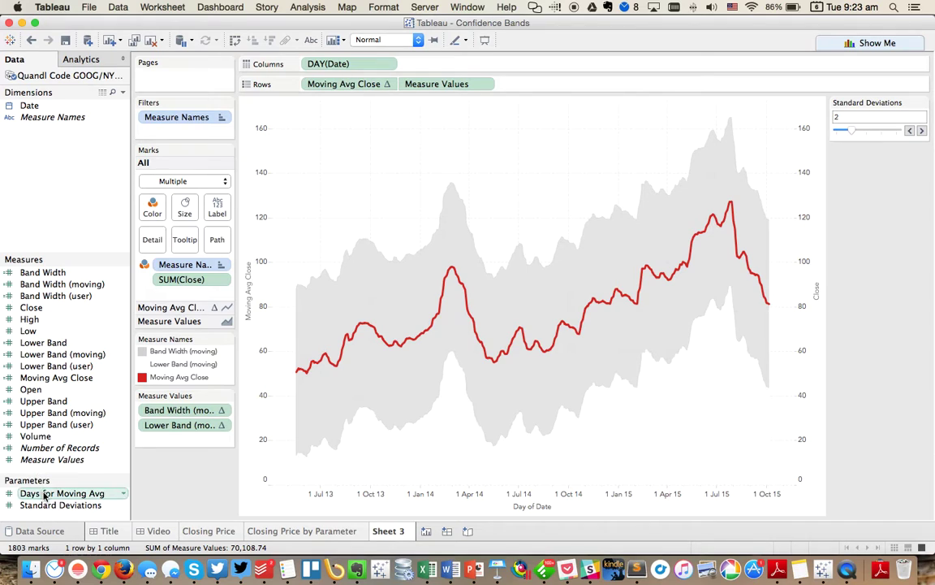
right_click(40, 493)
click(91, 285)
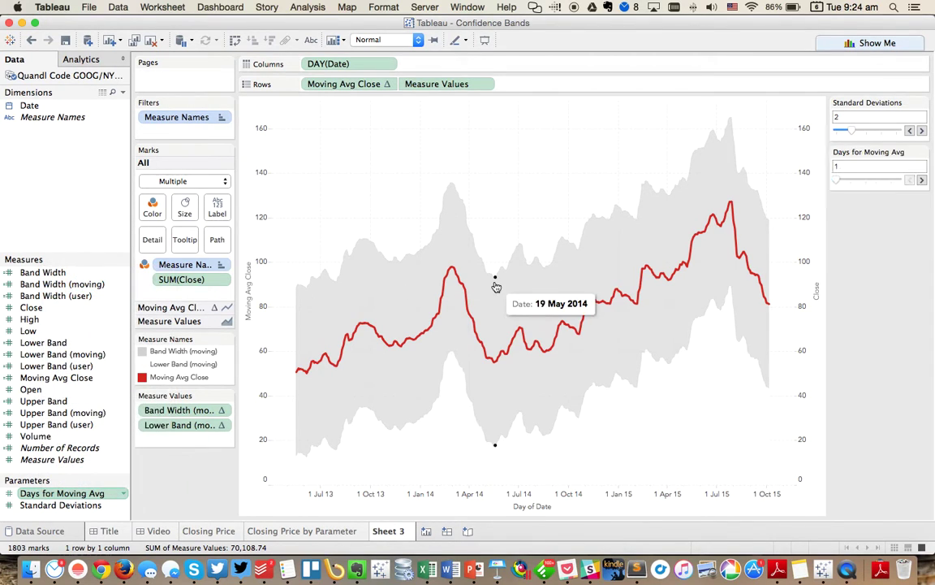
click(921, 180)
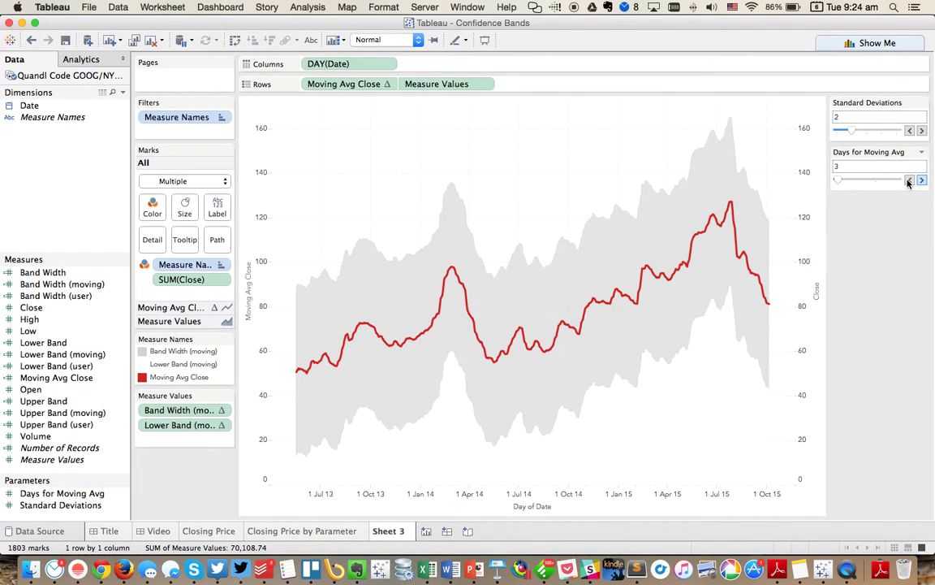
drag(844, 182, 844, 182)
Replace the Moving Avg Close window start -6 with -([Days for Moving Avg]-1).
right_click(58, 378)
click(86, 176)
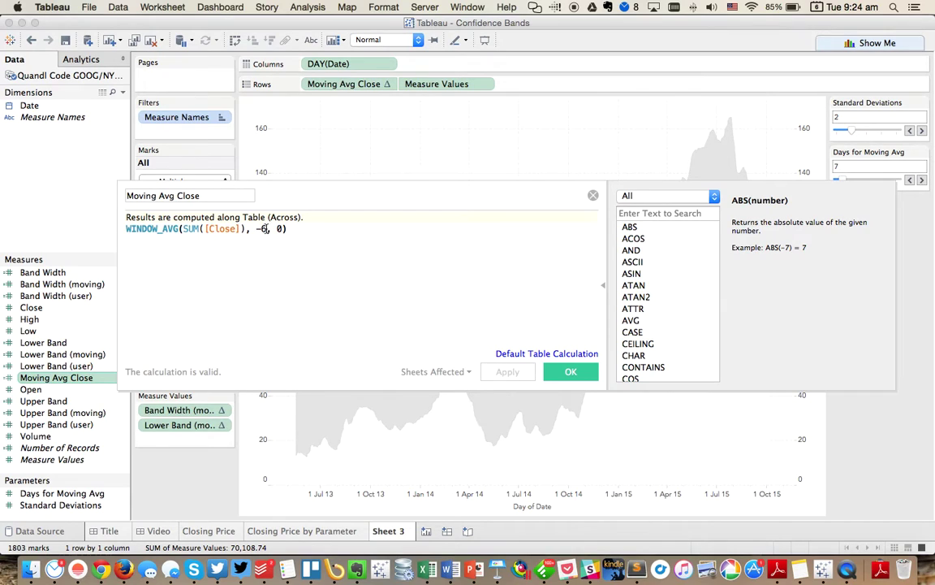
click(265, 229)
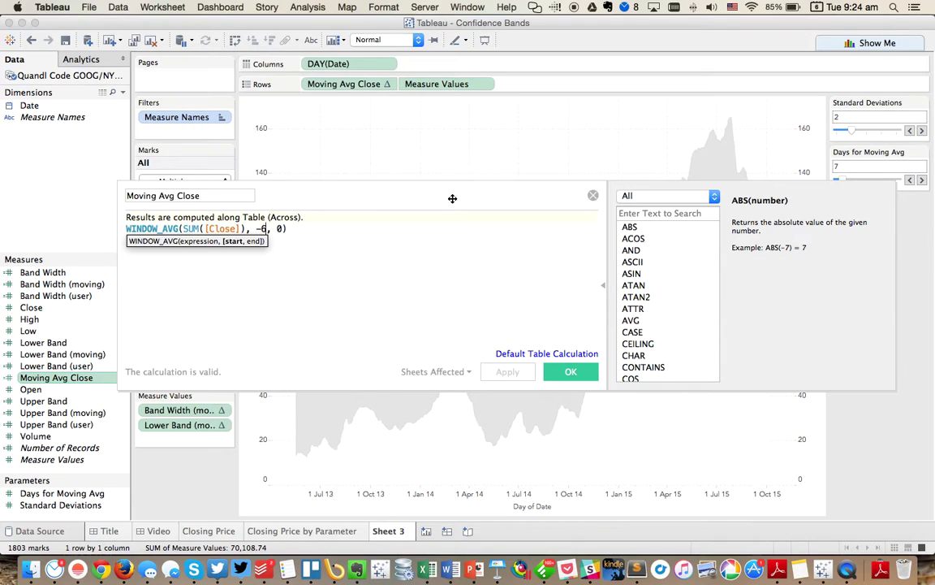
text(day)
key(Down)
key(Return)
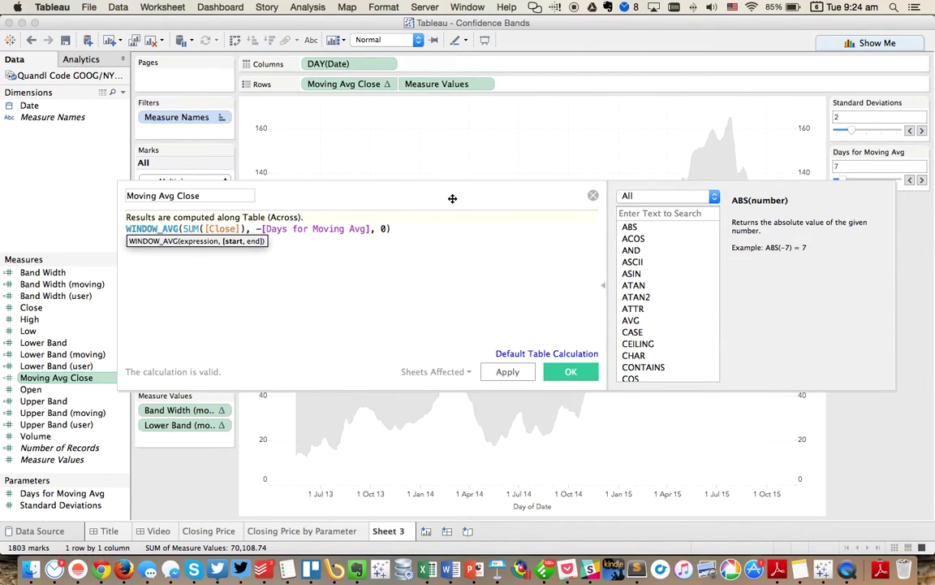
text(-1))
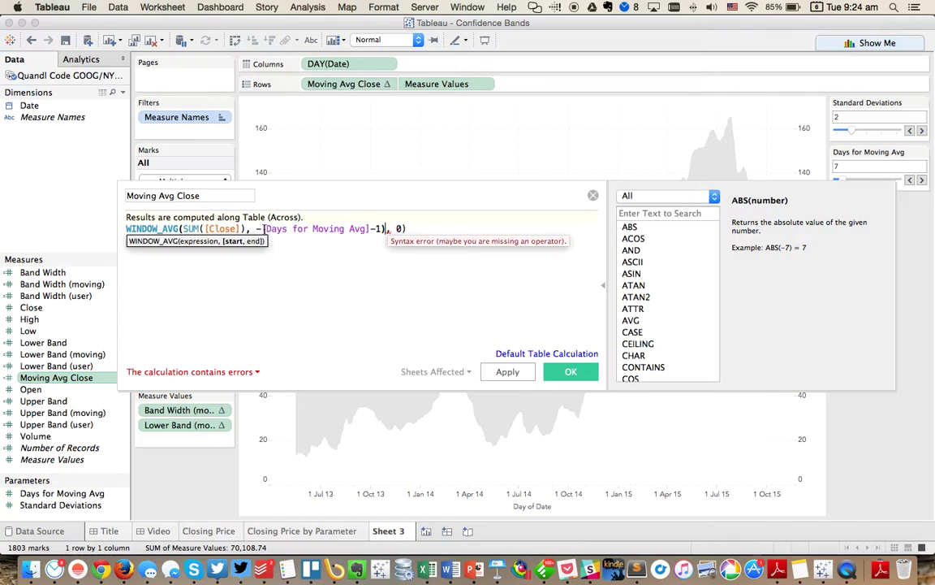
click(262, 229)
text(()
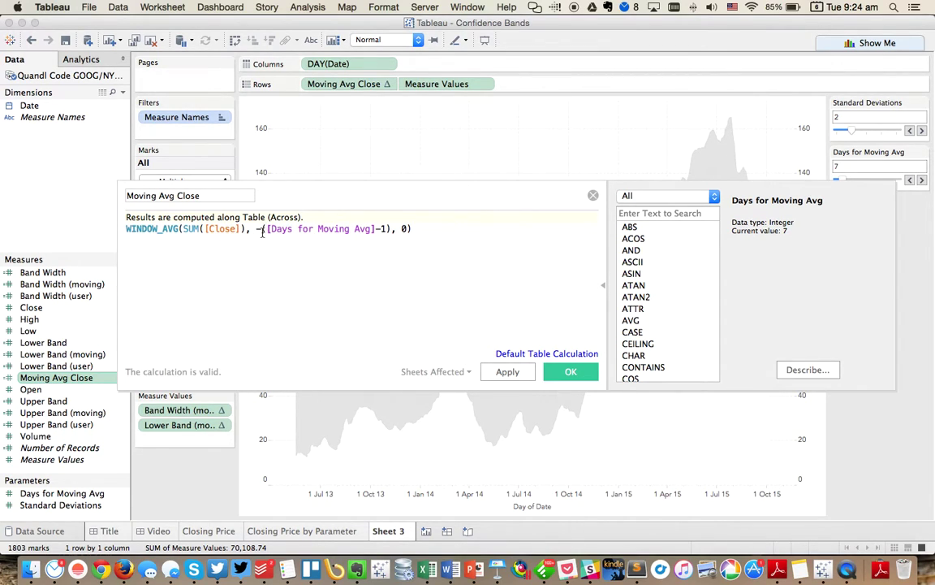
click(568, 372)
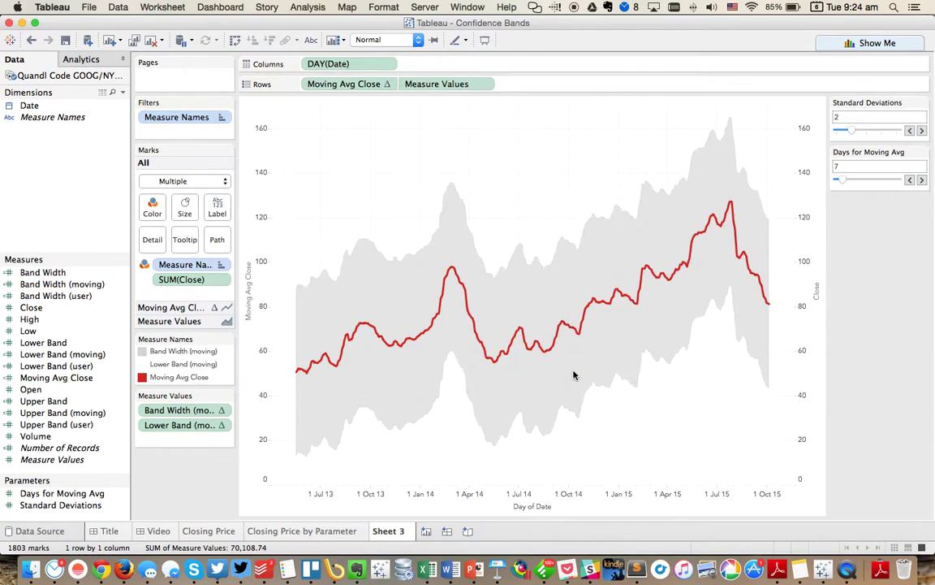
Raise Days for Moving Avg to 60, nudging Standard Deviations up and back to 2.
drag(845, 180, 864, 180)
click(922, 179)
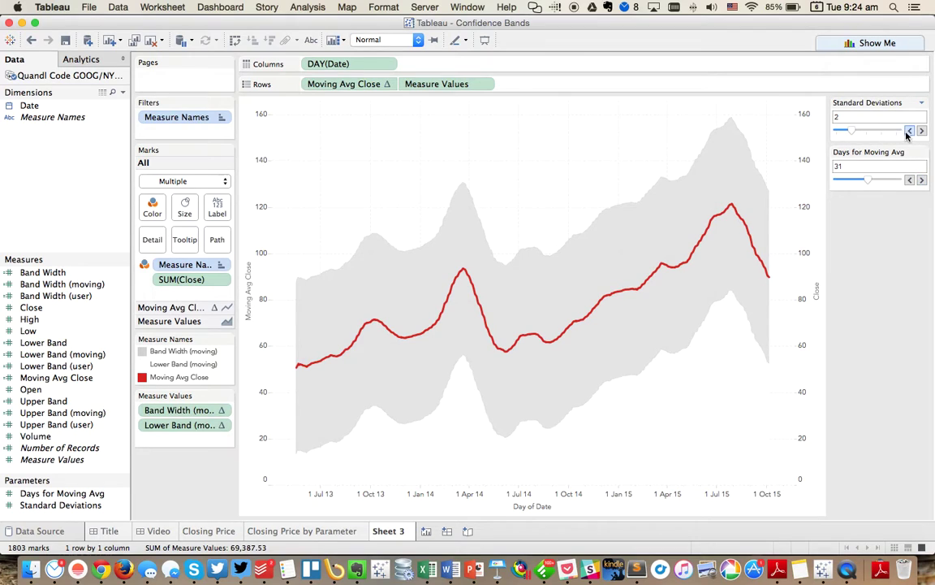
drag(869, 180, 904, 179)
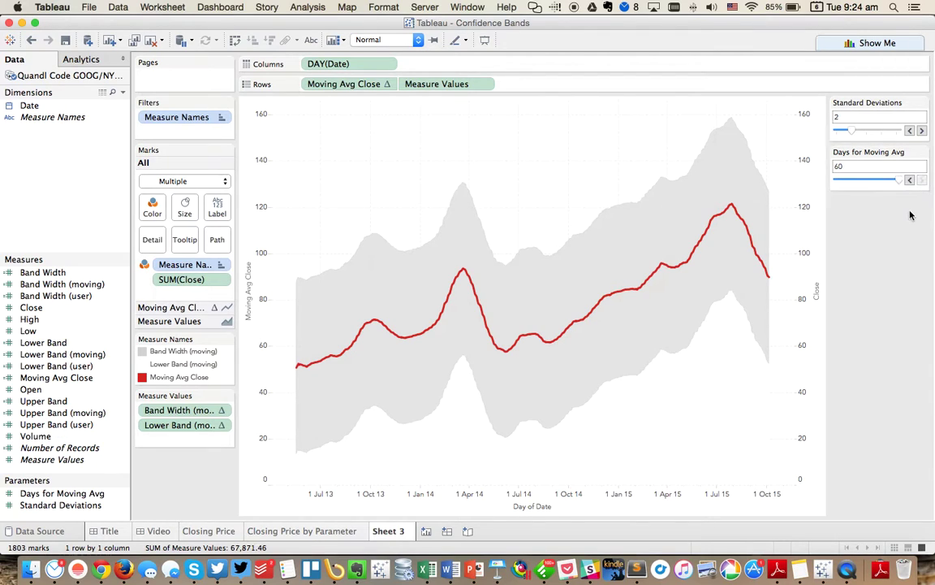
click(923, 131)
click(910, 132)
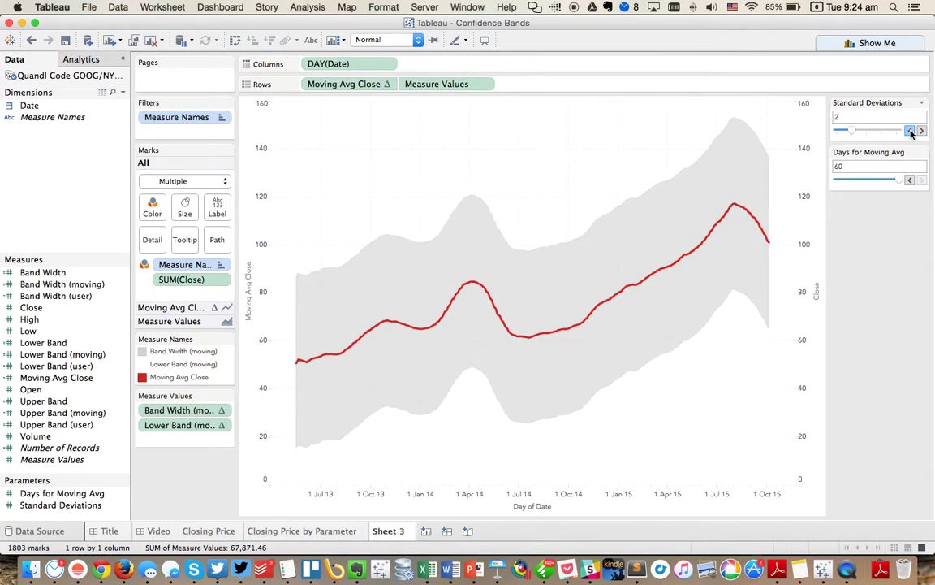
Set Standard Deviations to 1, rename Sheet 3 'Moving Avg Close', and add blank Sheet 4.
click(910, 132)
double_click(396, 531)
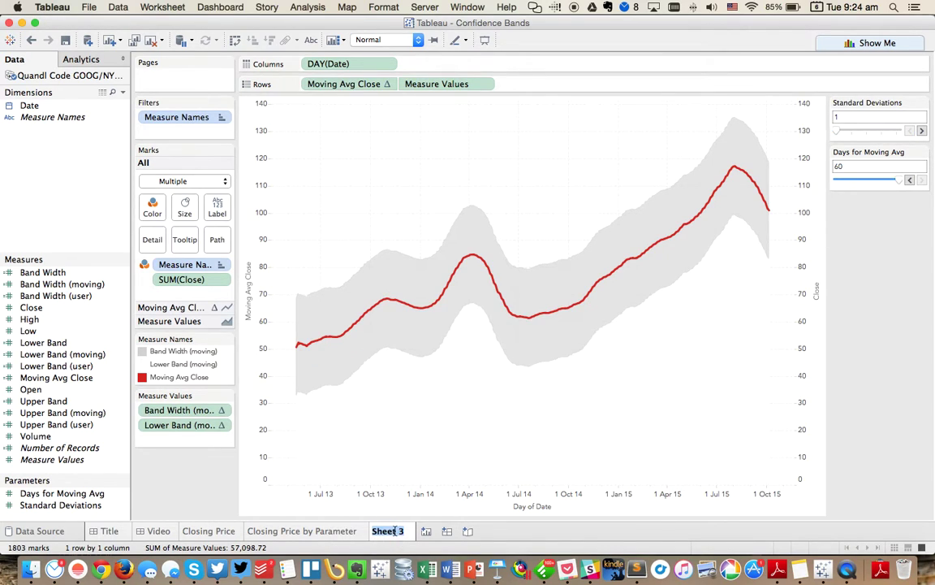
text(Moving A)
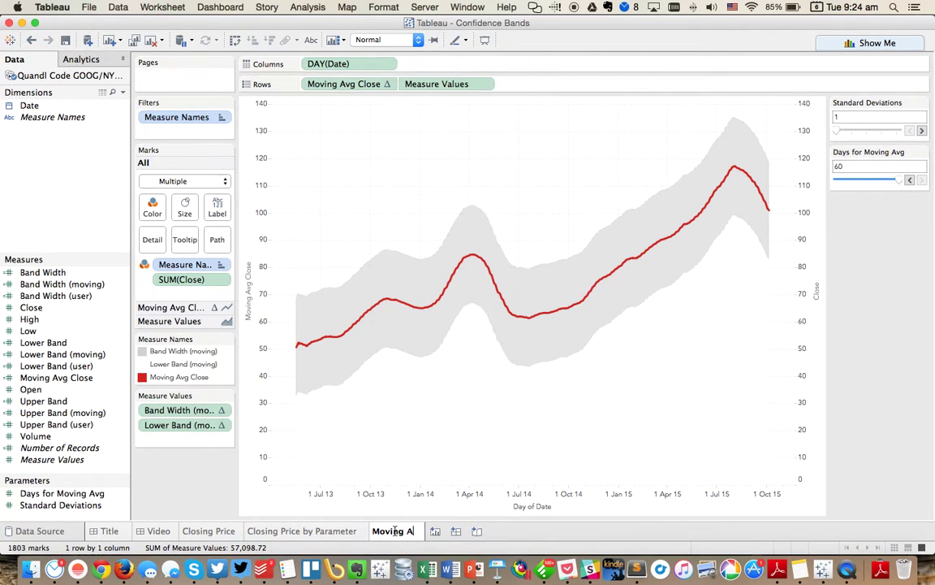
text(vg Clo)
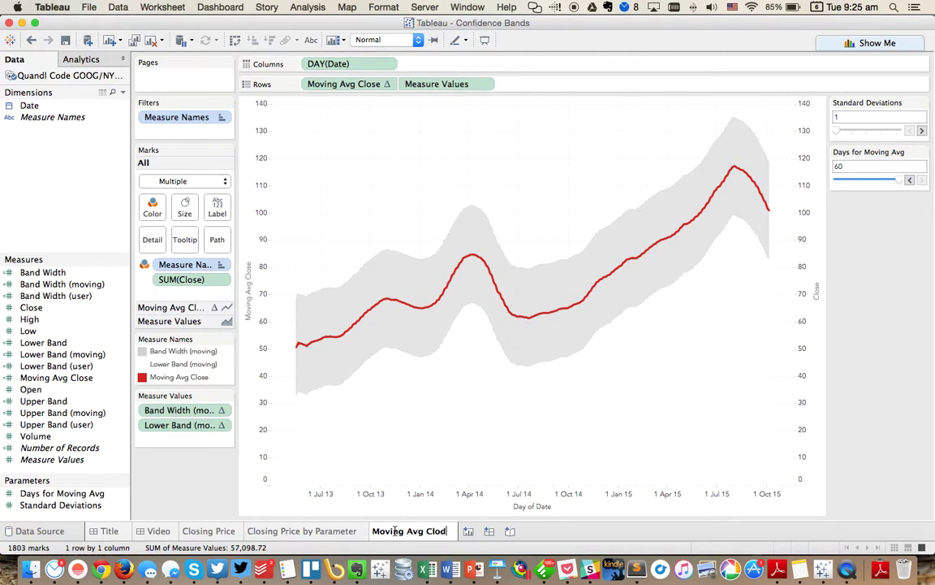
text(se)
key(Return)
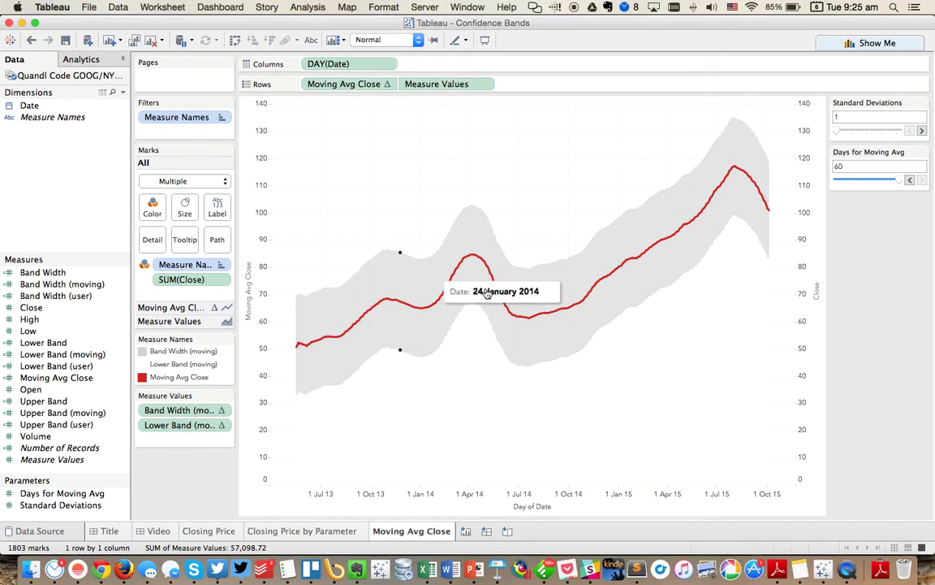
click(210, 531)
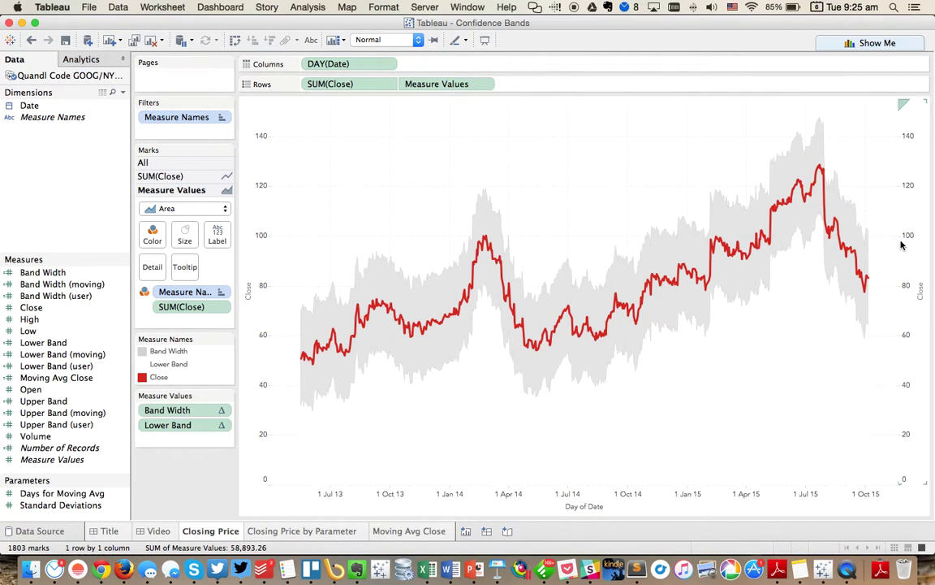
click(469, 530)
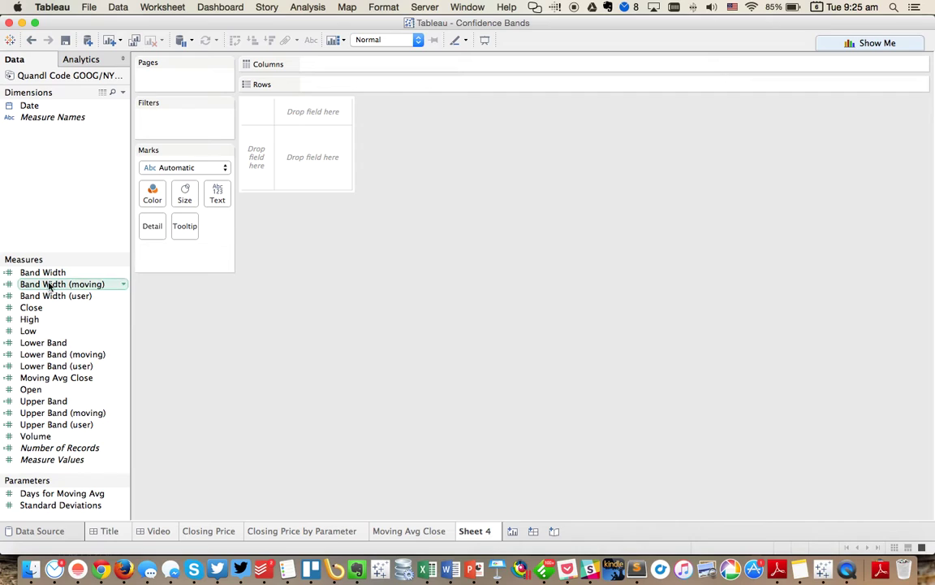
Plot SUM(Close) against continuous DAY(Date) as a daily line chart.
drag(58, 107, 426, 70)
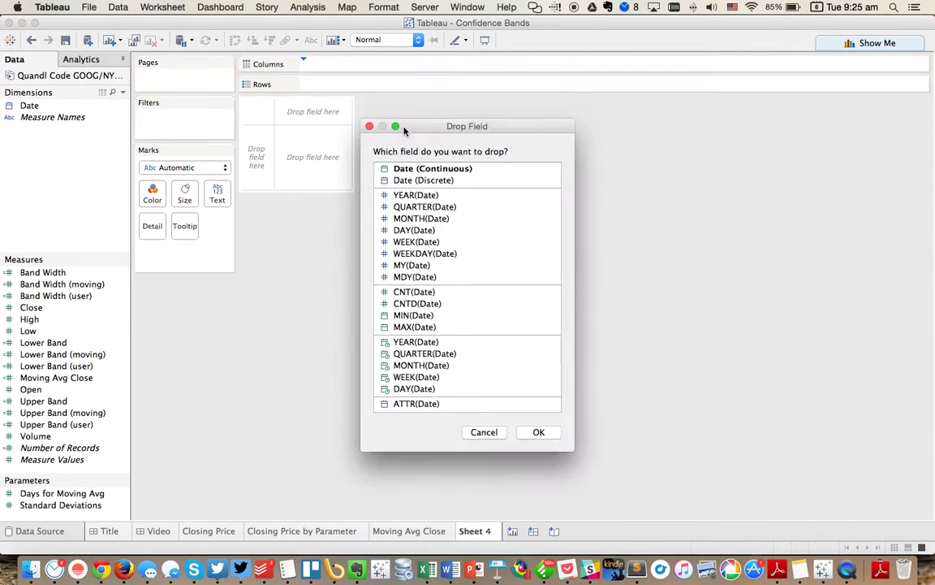
click(418, 387)
click(537, 431)
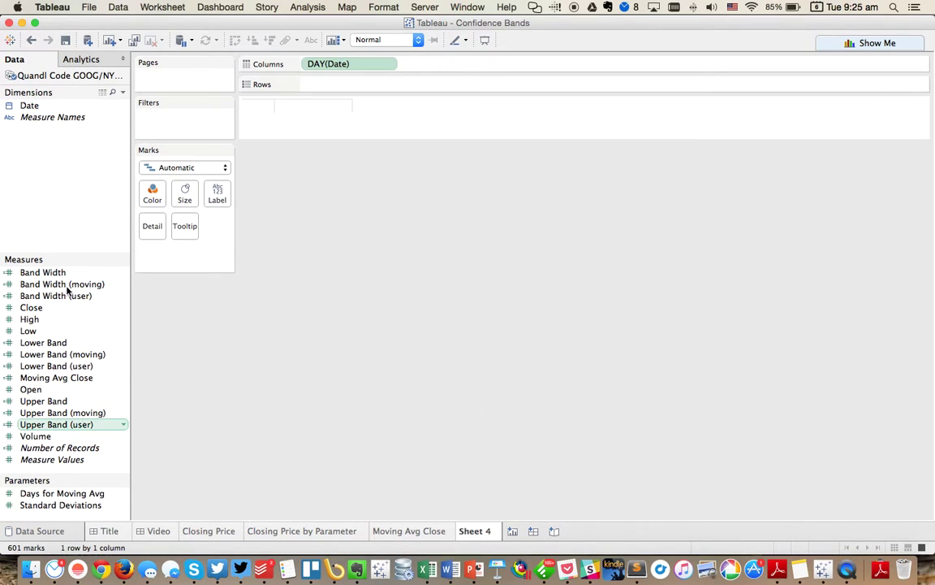
drag(37, 307, 359, 86)
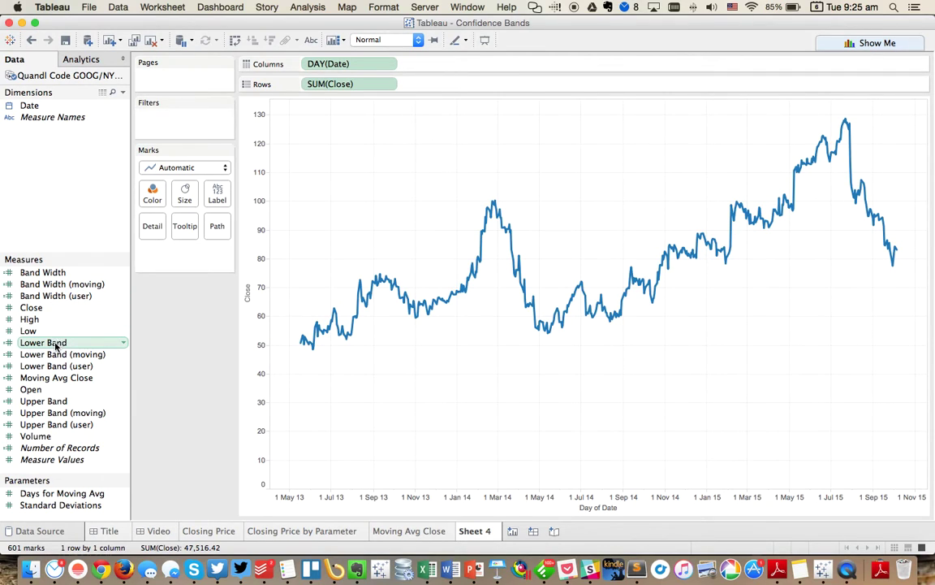
Put Lower Band on a dual axis and combine Band Width with it as Measure Values.
drag(55, 345, 901, 263)
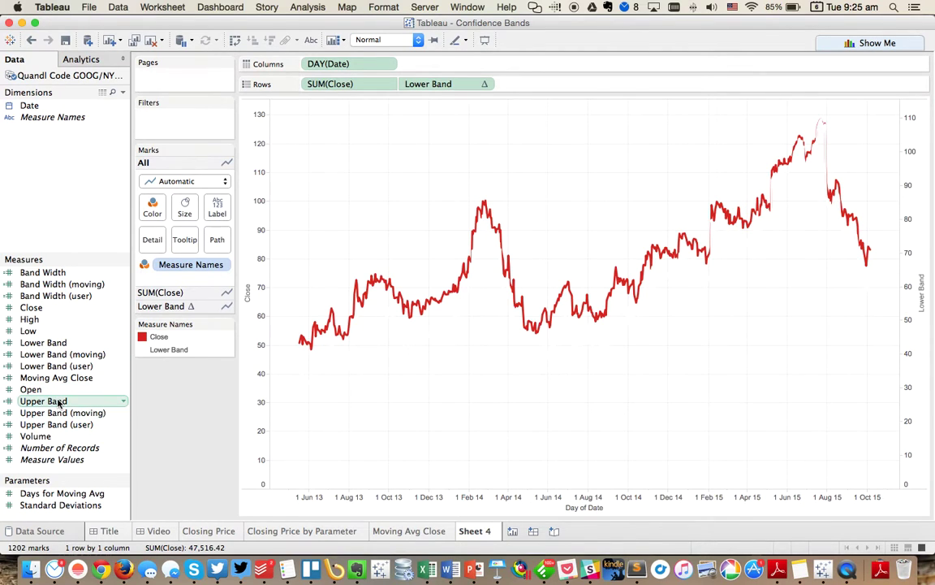
drag(51, 277, 911, 296)
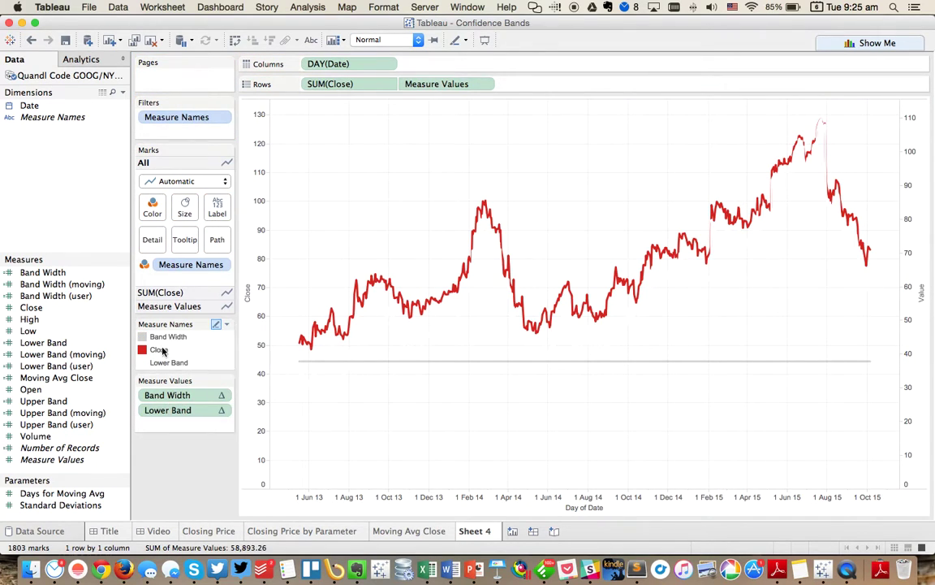
drag(167, 411, 170, 397)
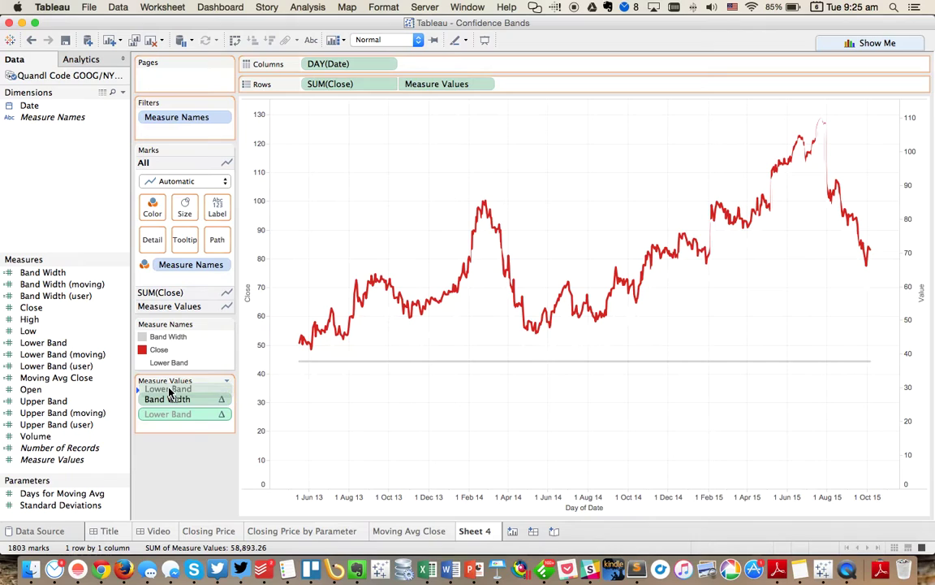
Change the right-axis band measures to Area marks.
right_click(909, 317)
mouse_move(860, 412)
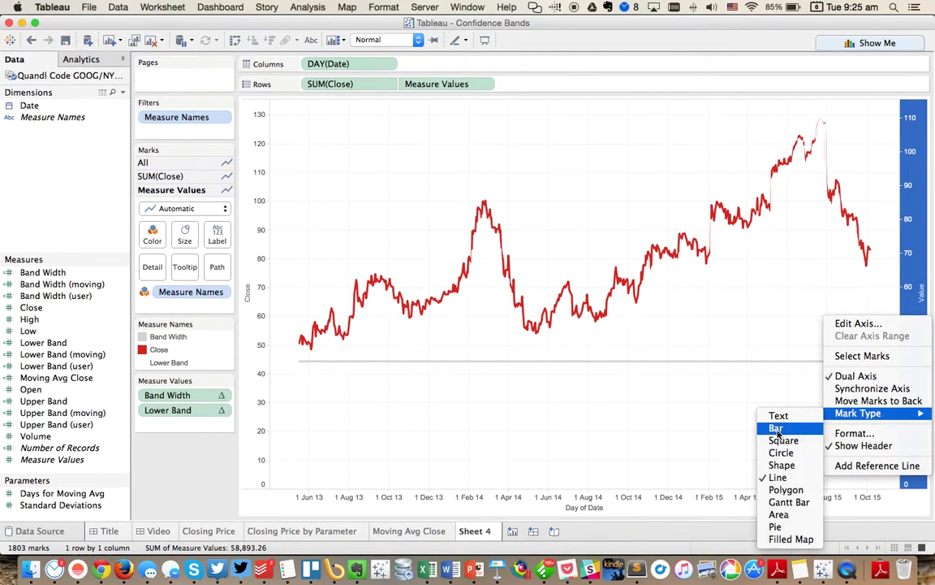
click(778, 514)
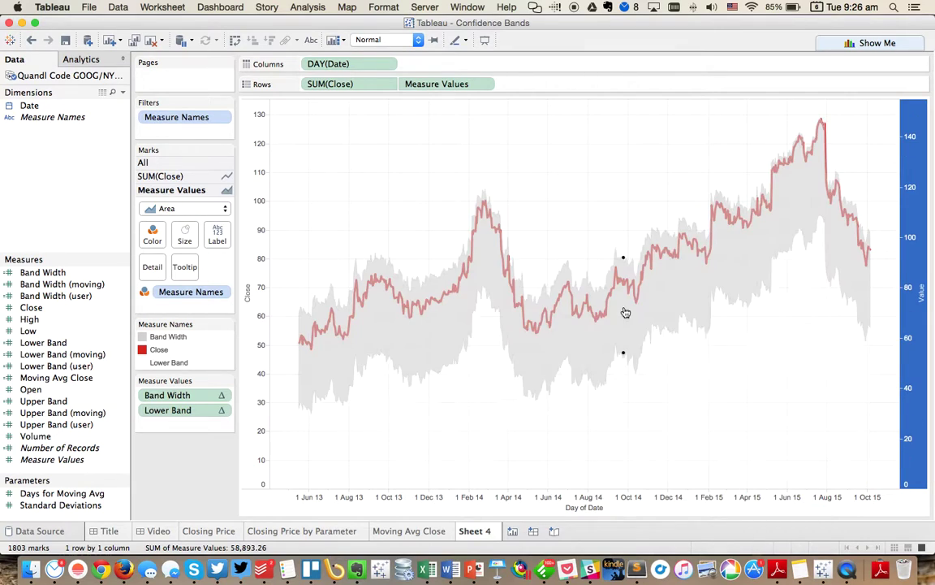
click(342, 155)
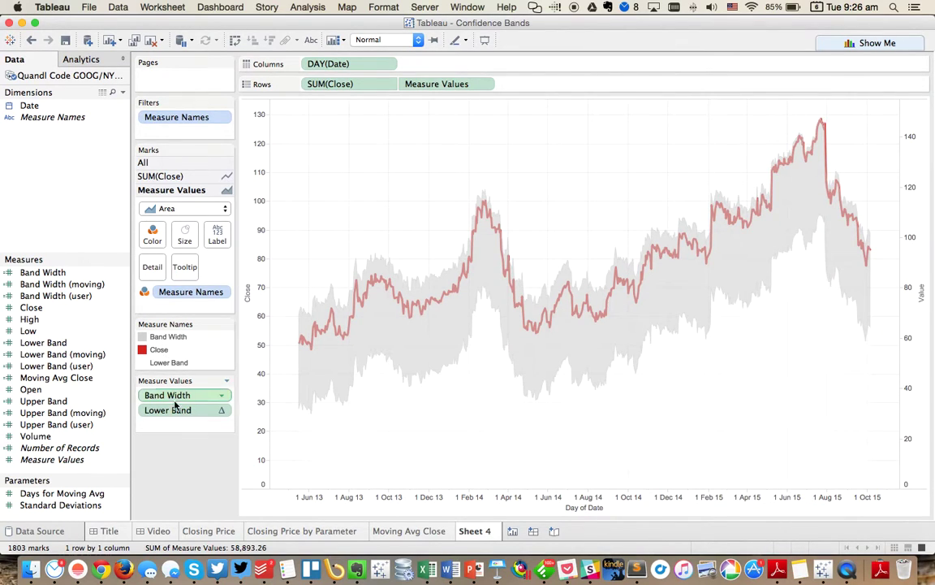
Synchronize the two axes and bring the red Close line in front of the band.
right_click(919, 204)
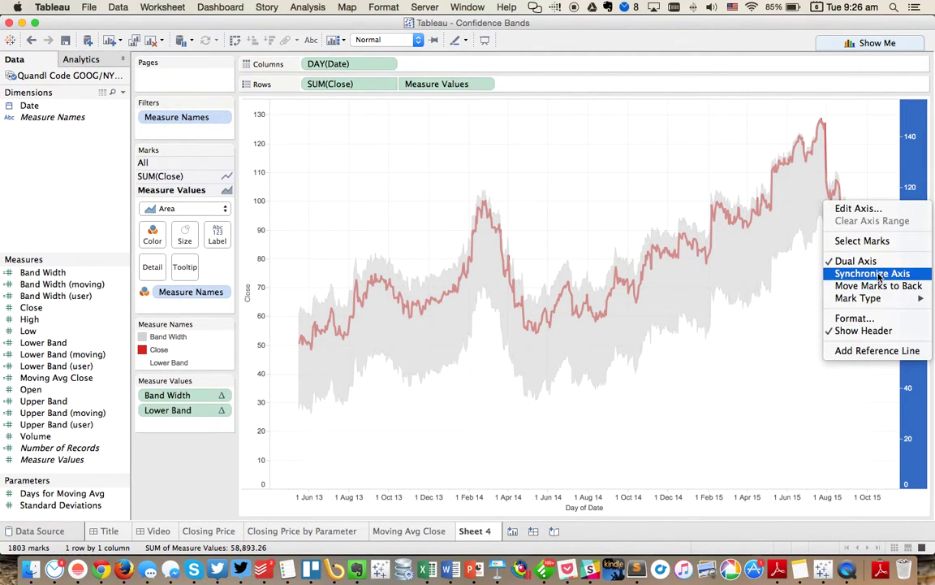
click(852, 273)
right_click(262, 209)
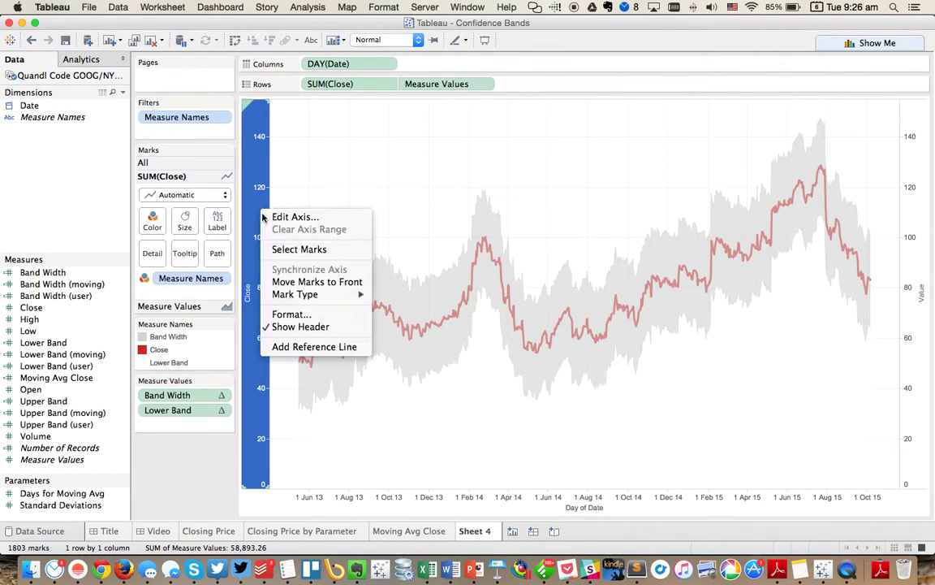
click(328, 282)
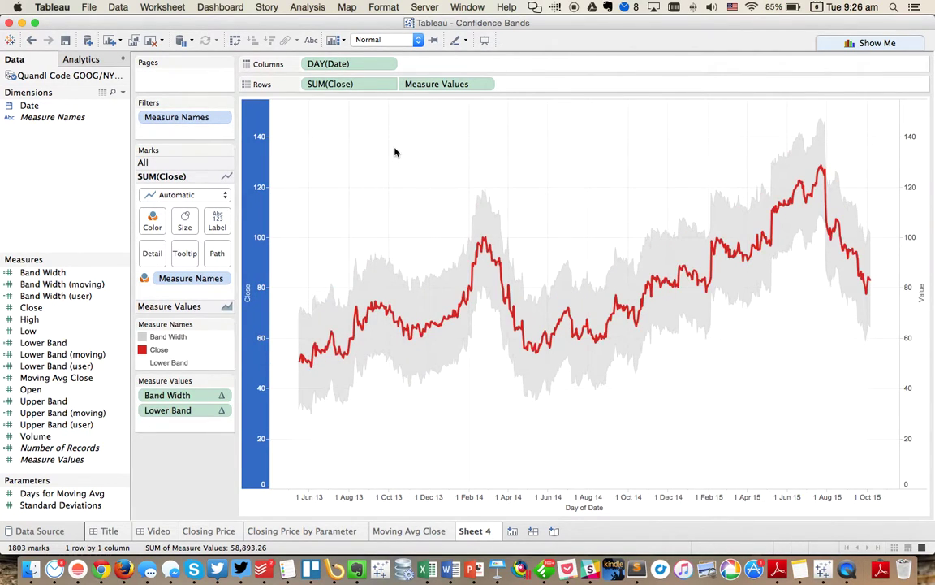
click(395, 150)
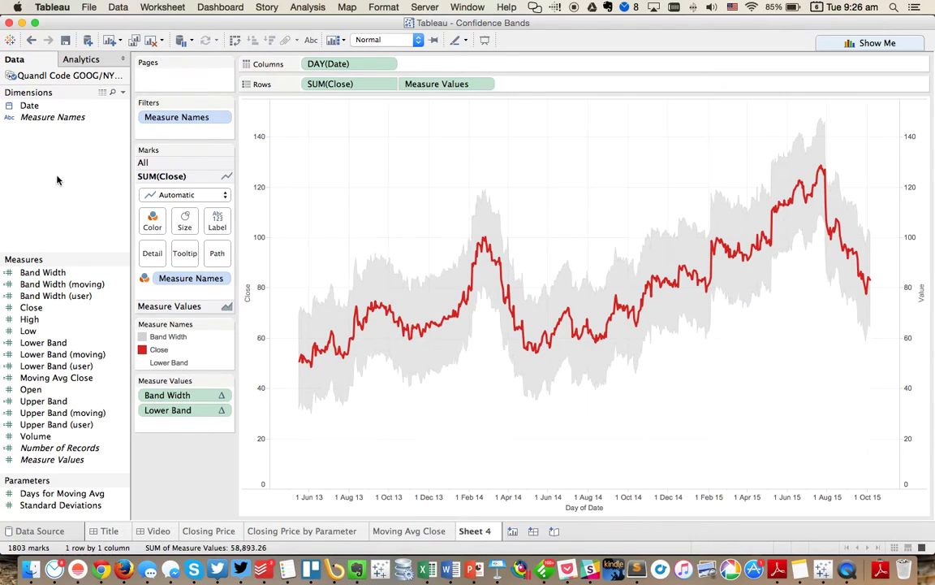